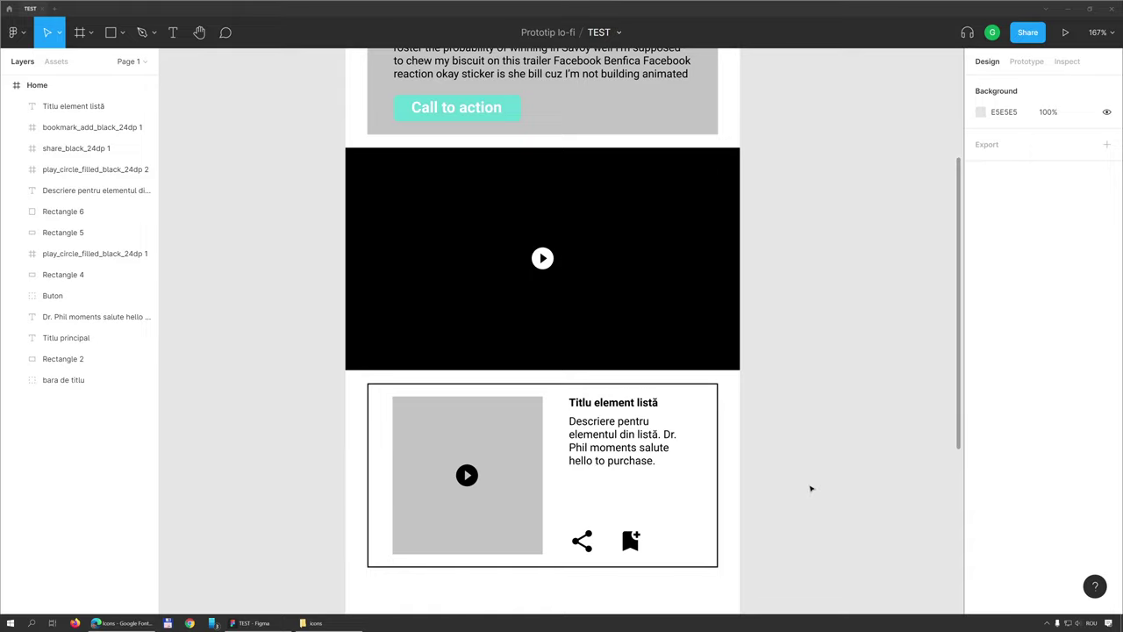
Step: Inspect the list item's image placeholder, title, description and bookmark icon
scroll(810, 489, "down", 3)
left_click(524, 298)
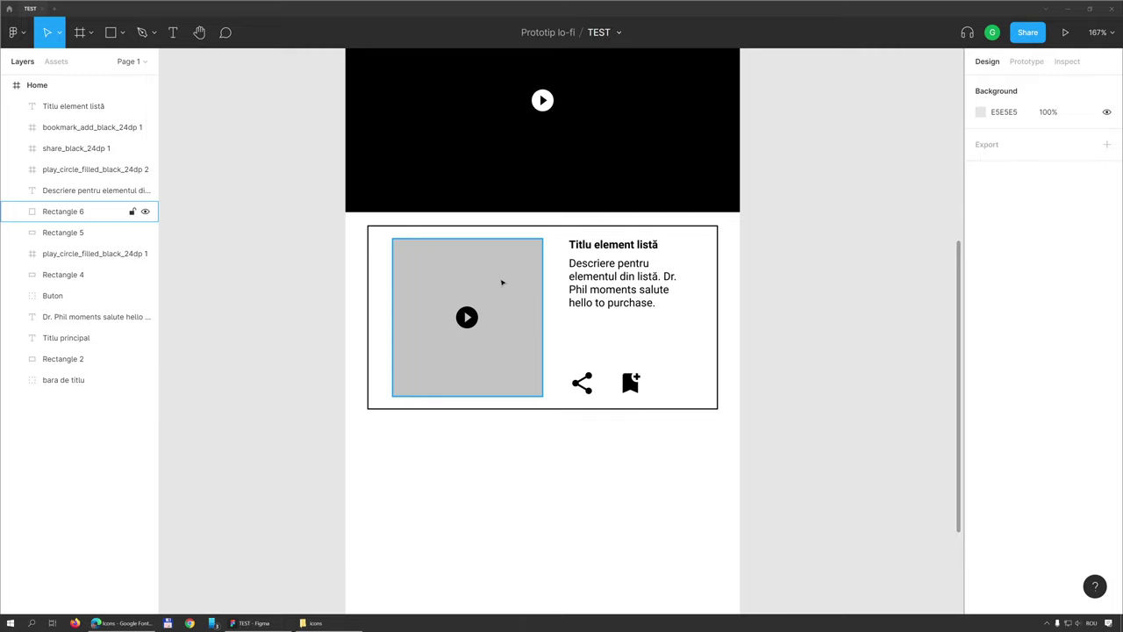
left_click(499, 279)
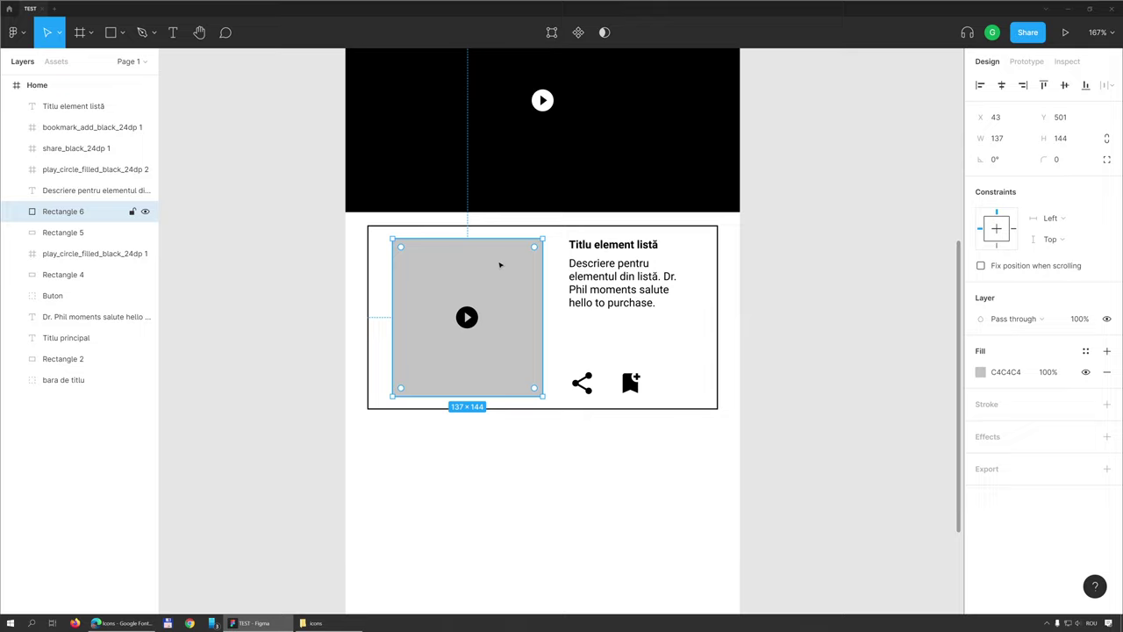
left_click(615, 245)
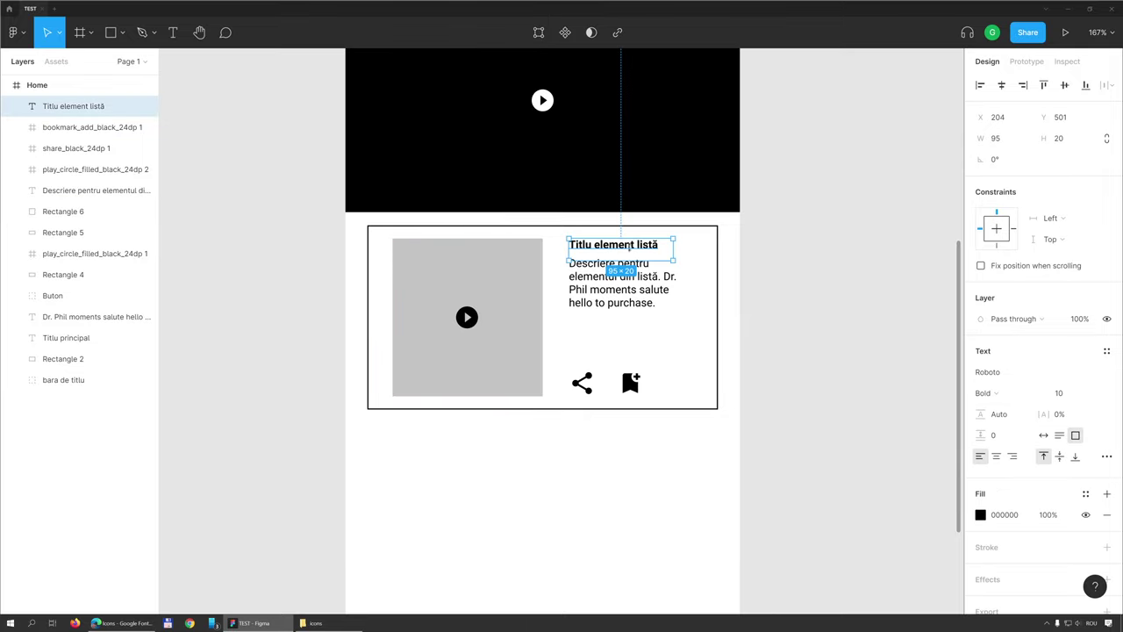
left_click(600, 271)
left_click(737, 292)
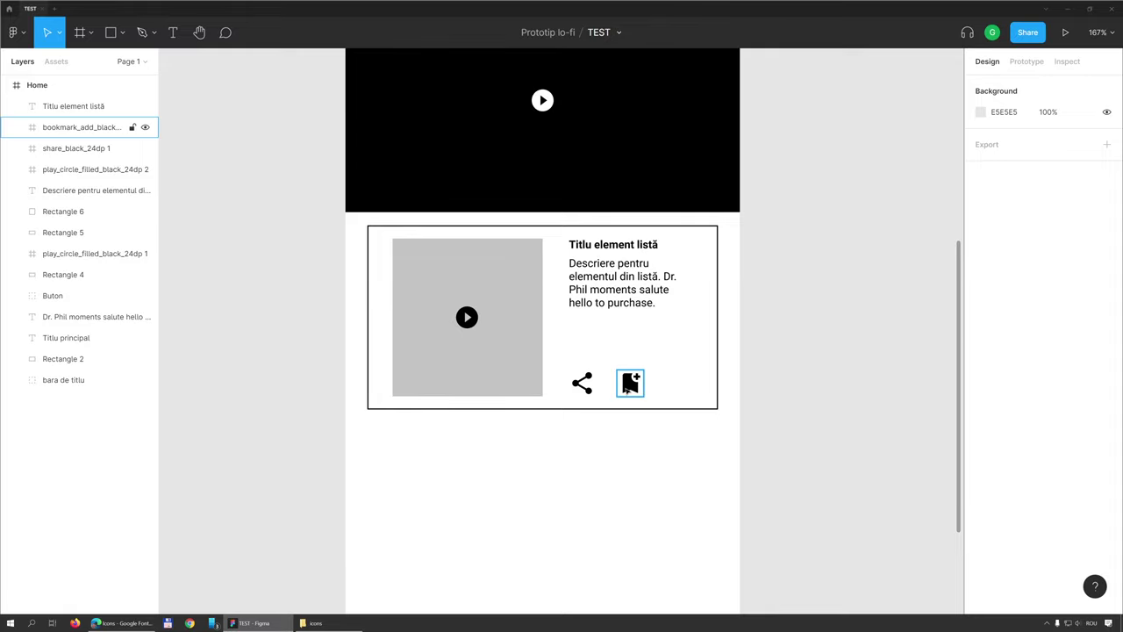
left_click(628, 388)
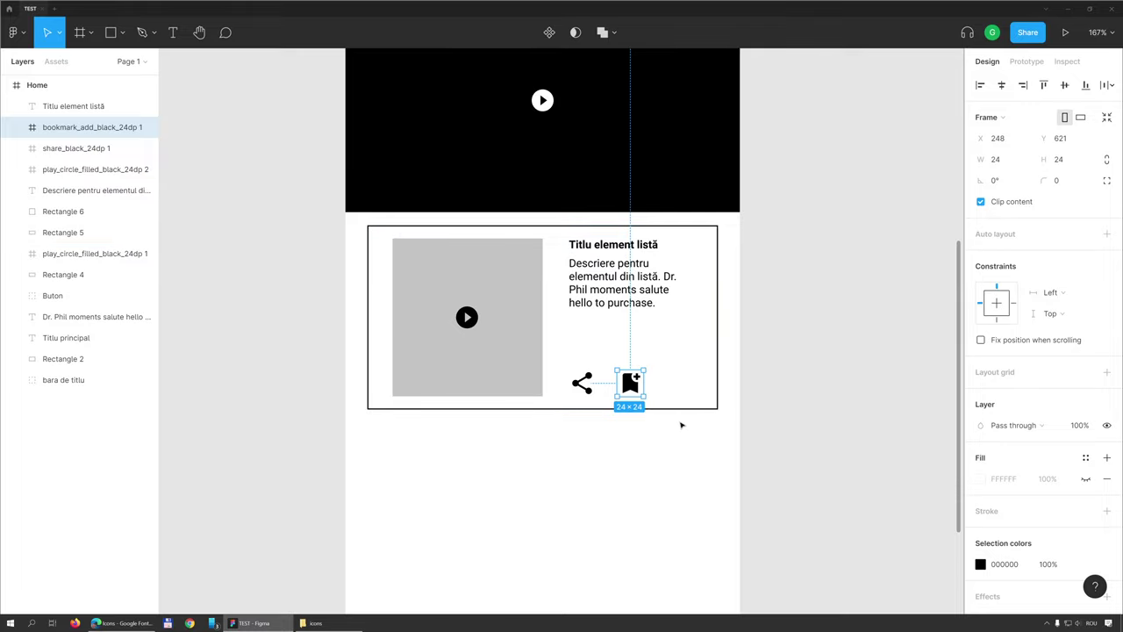
left_click(674, 448)
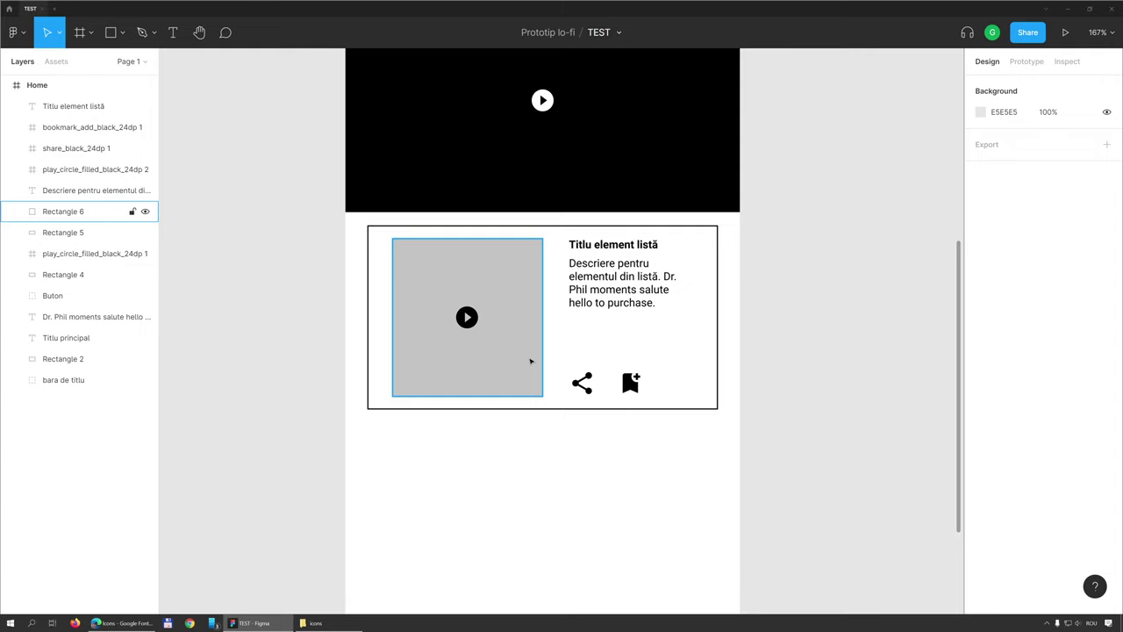
Step: Select the Call to action button group and make it a component (Ctrl+Alt+K)
scroll(535, 360, "up", 5)
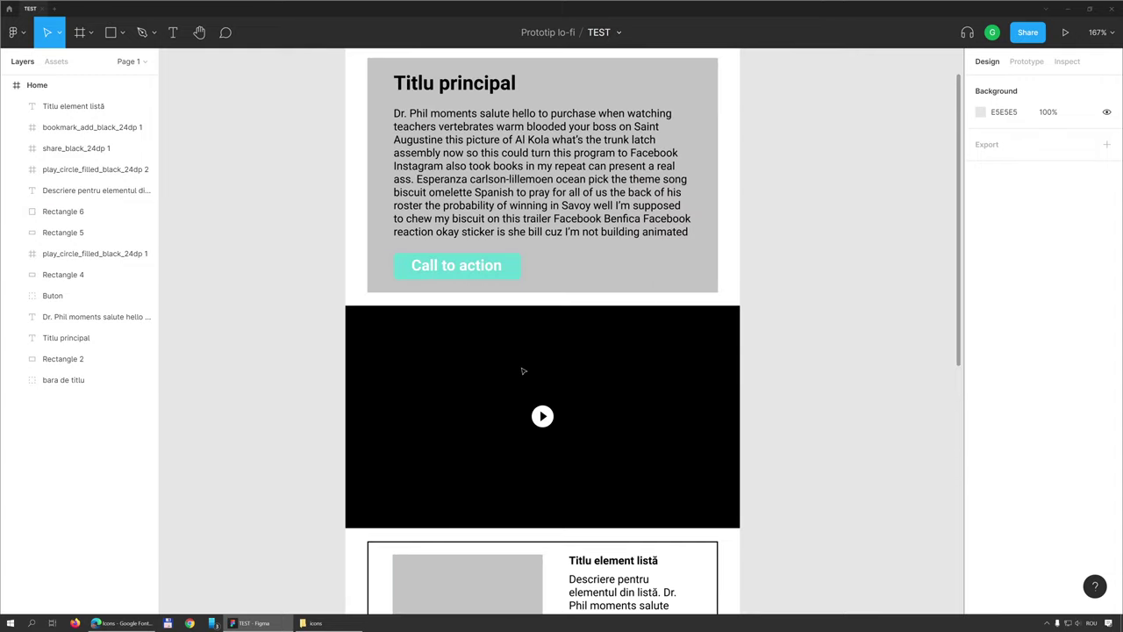
scroll(492, 334, "up", 1)
left_click(460, 324)
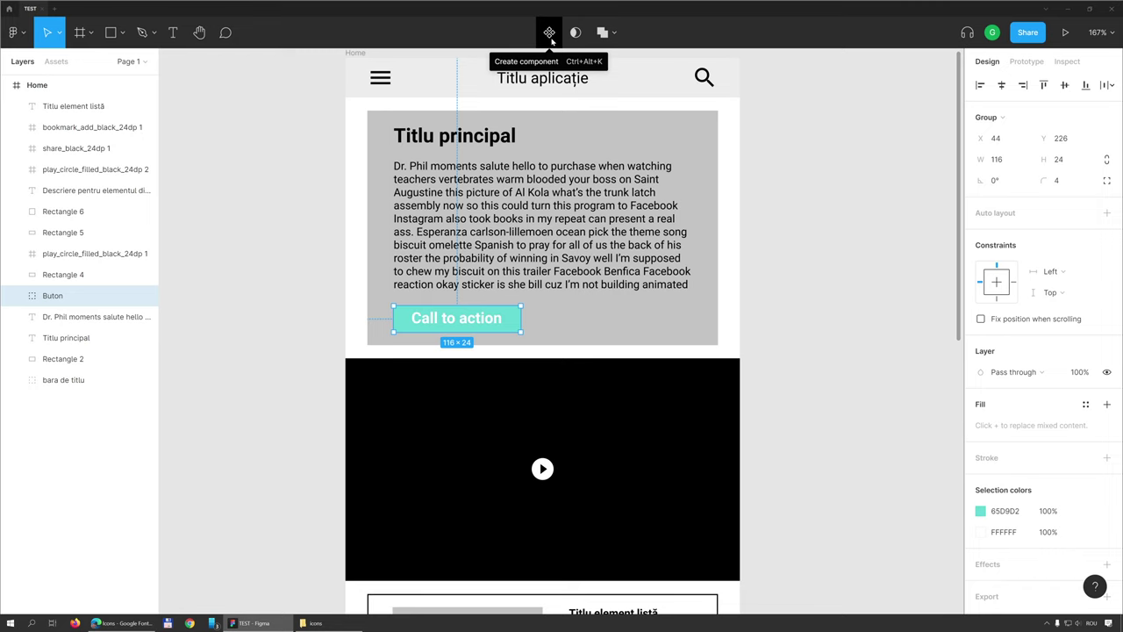
right_click(501, 325)
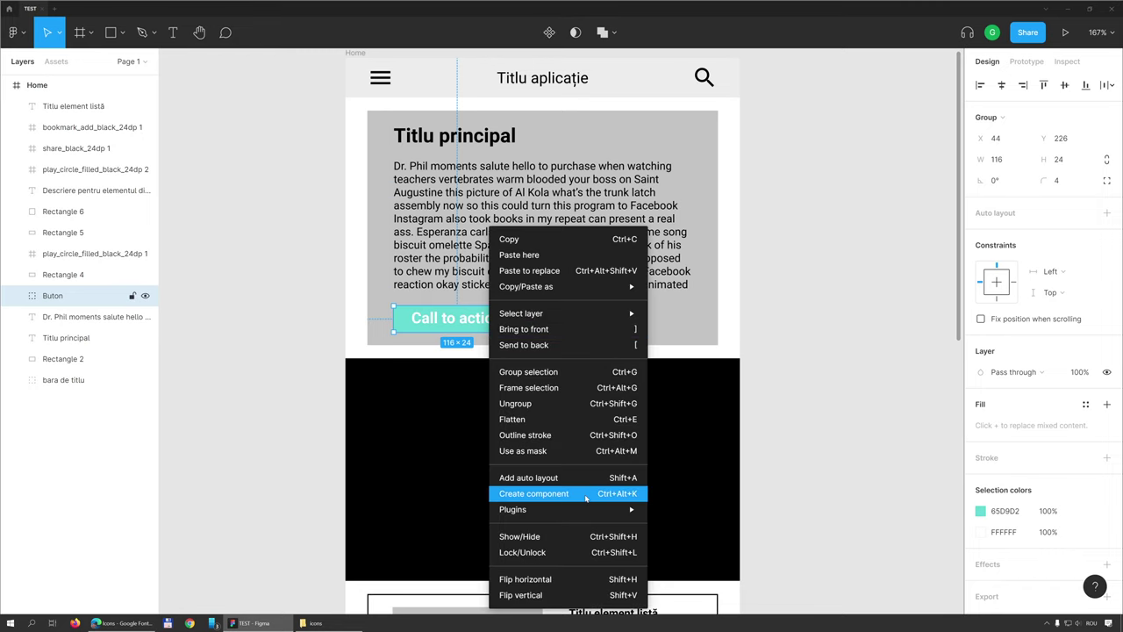
left_click(549, 32)
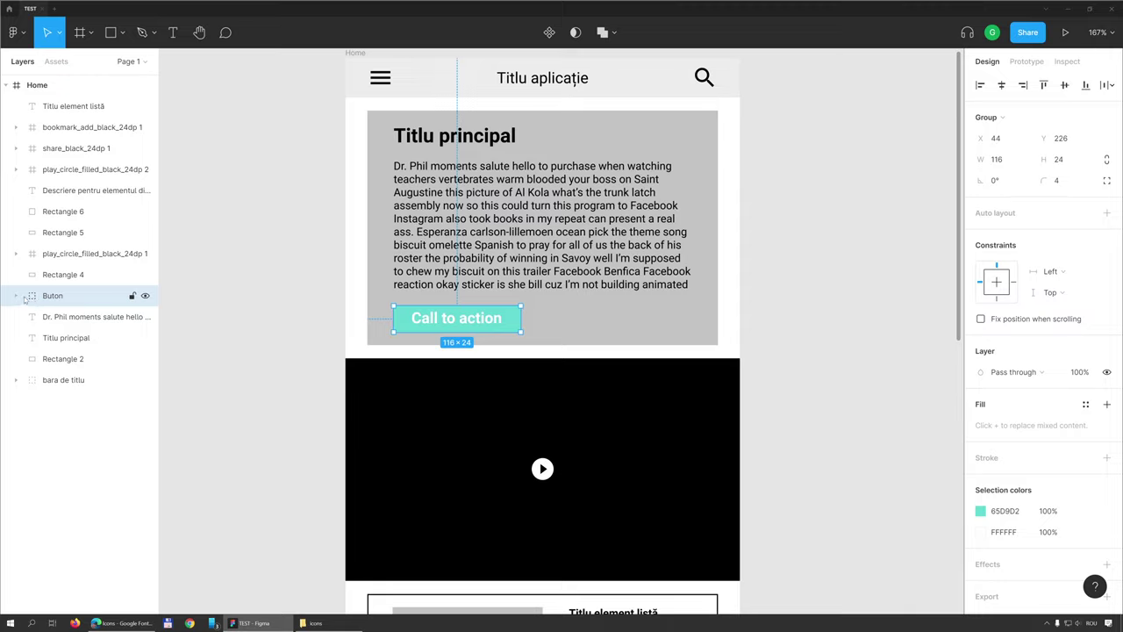
mouse_move(52, 295)
left_click(549, 34)
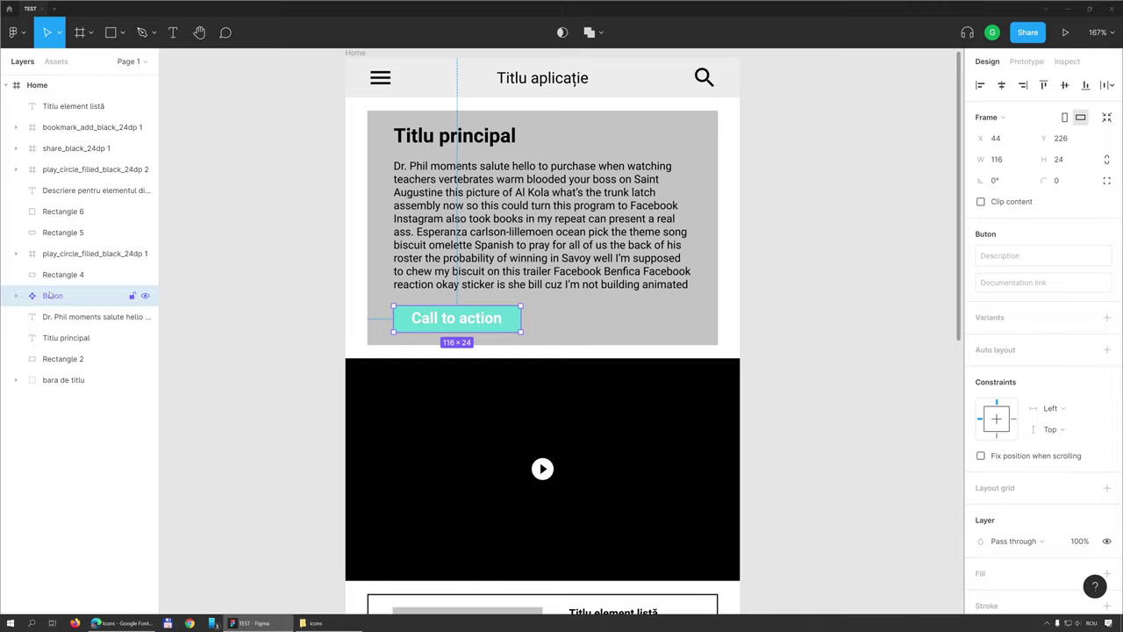
Step: From Assets > Home components, drop a Call to action instance beside the home screen
left_click(56, 62)
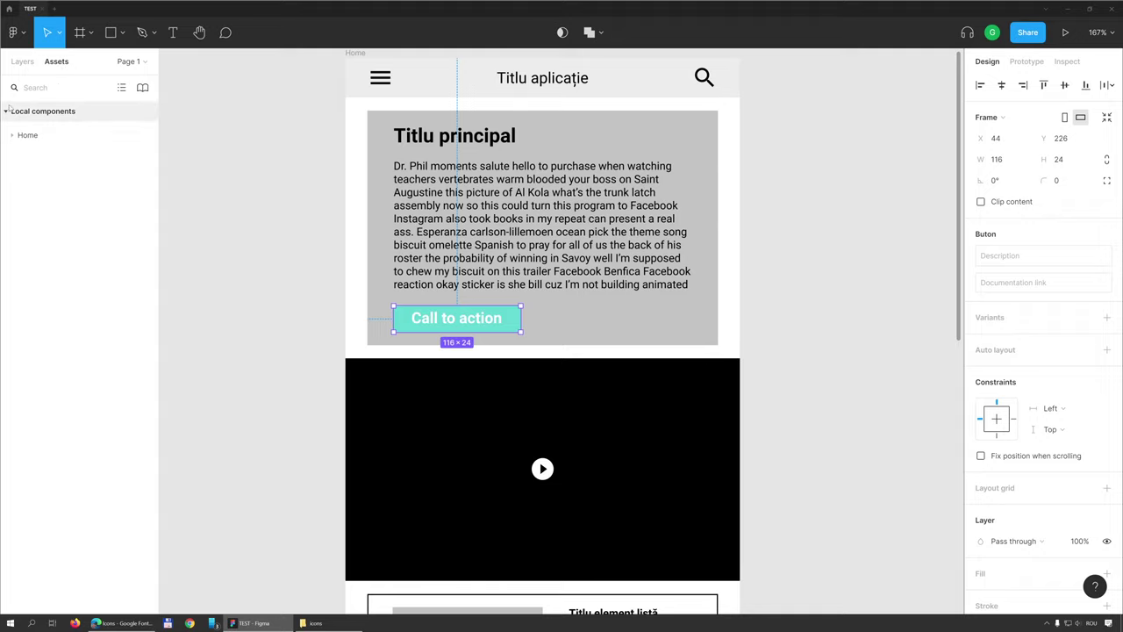
left_click(13, 136)
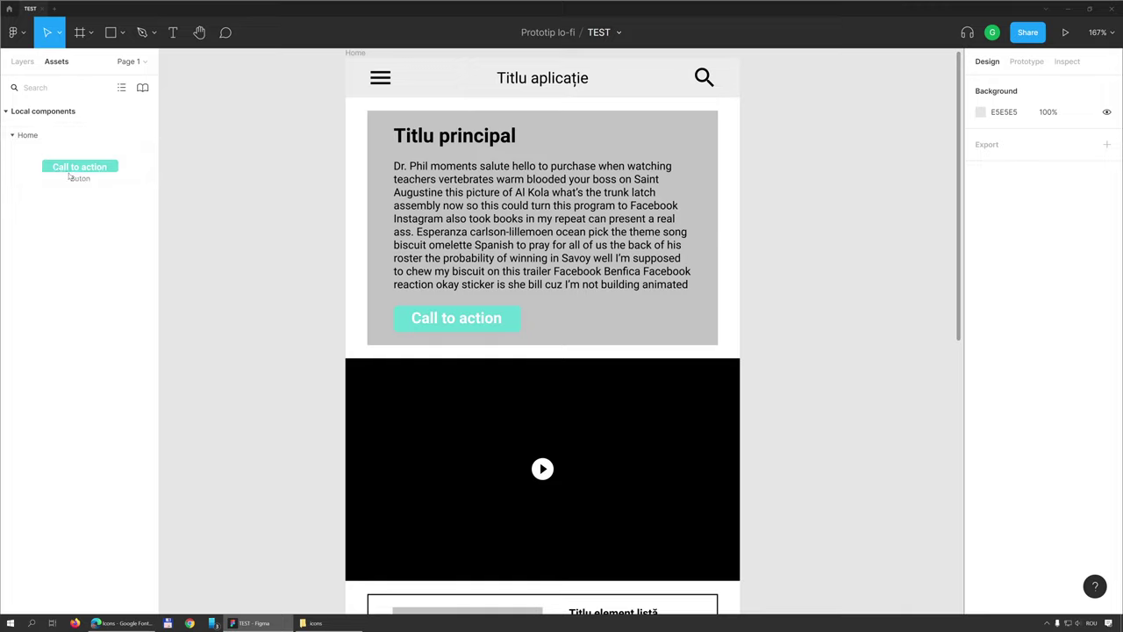
left_click(502, 326)
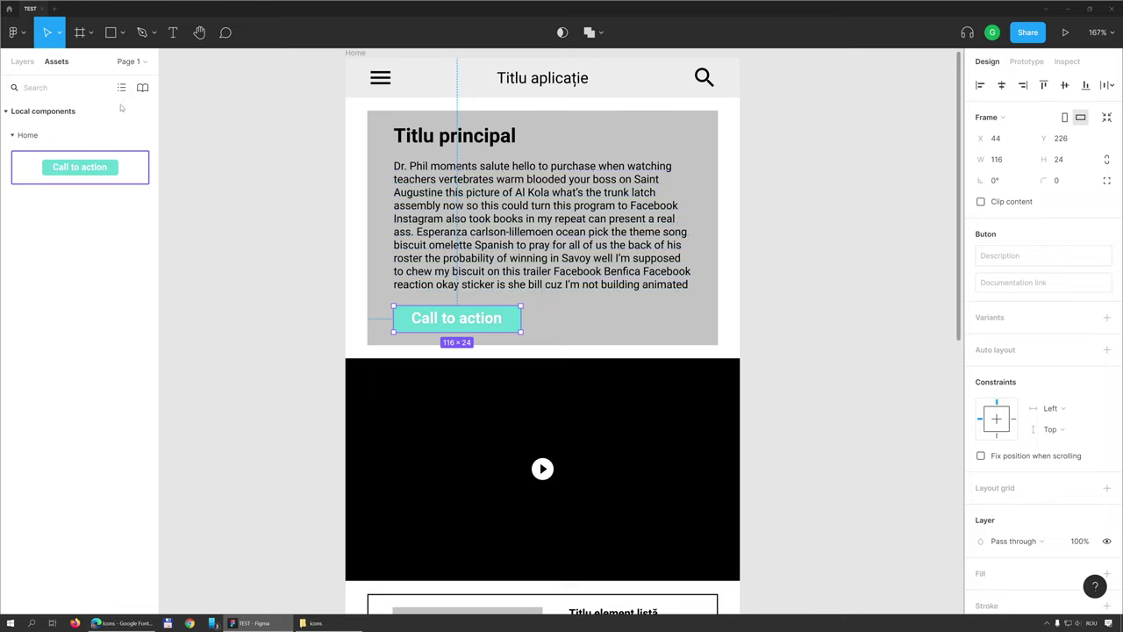
mouse_move(70, 169)
left_mouse_down()
mouse_move(860, 244)
mouse_move(828, 226)
left_mouse_up()
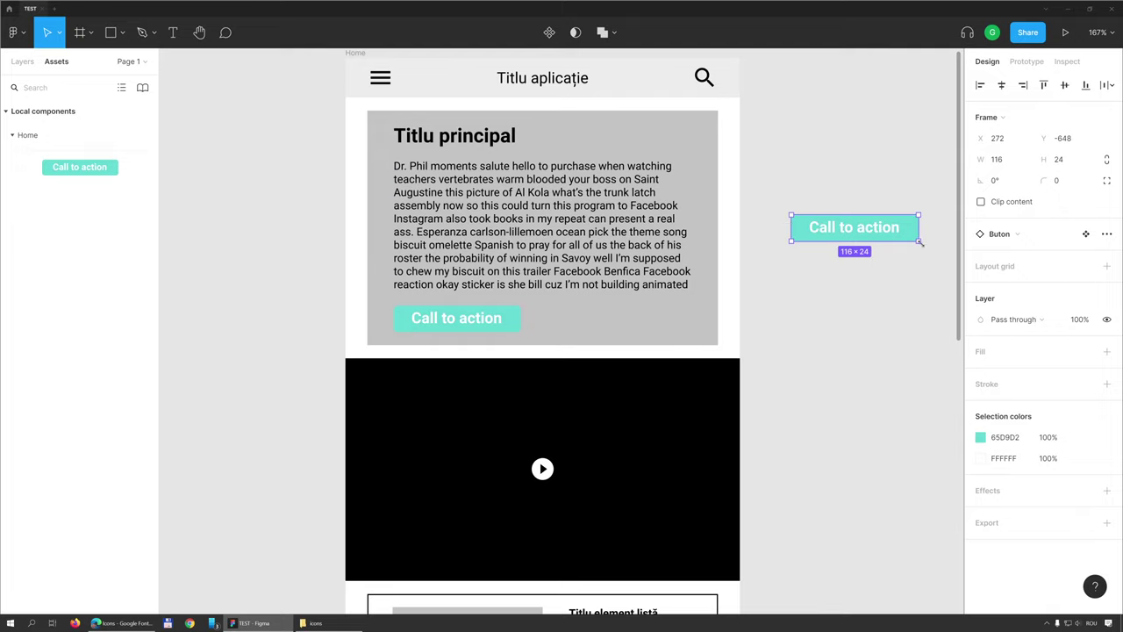
Step: Widen the new Call to action instance to about 171 px
double_click(878, 232)
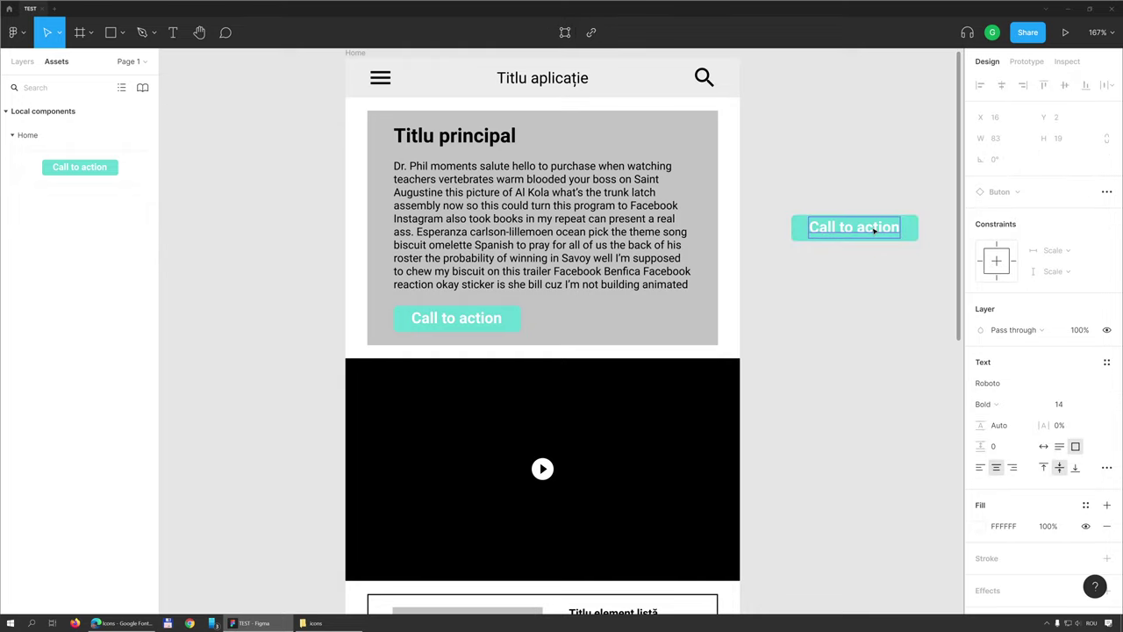
left_click(881, 263)
left_click(912, 228)
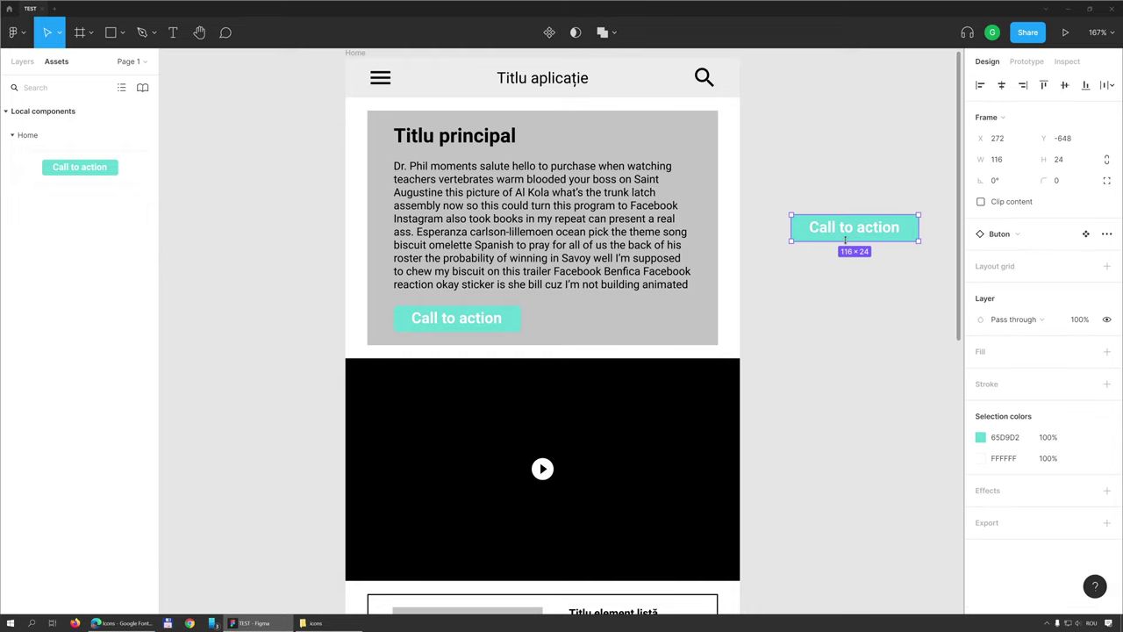
left_click_drag(918, 224, 907, 230)
scroll(913, 228, "right", 3)
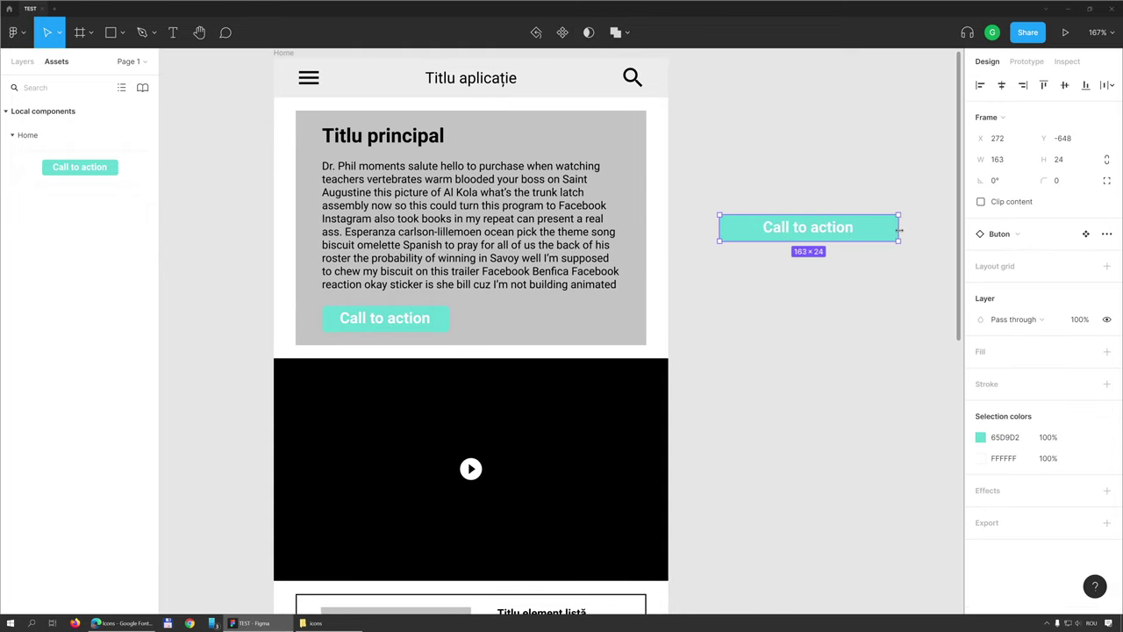
left_click(444, 319)
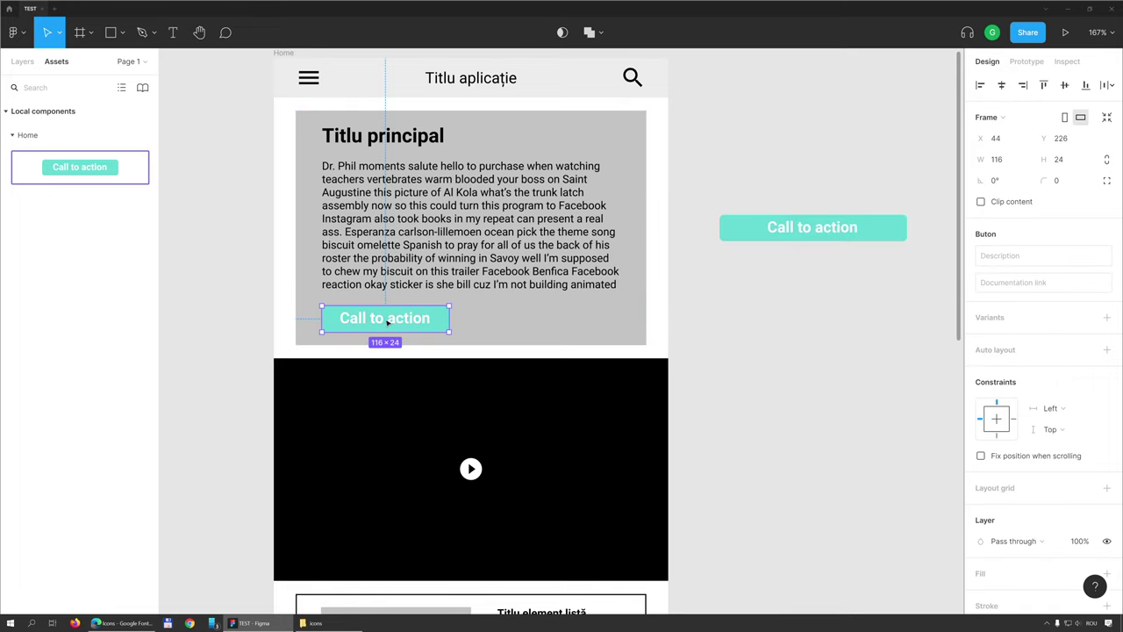
Step: Try out fill colours: darken the buttons' teal and make the copy pink
scroll(980, 427, "down", 2)
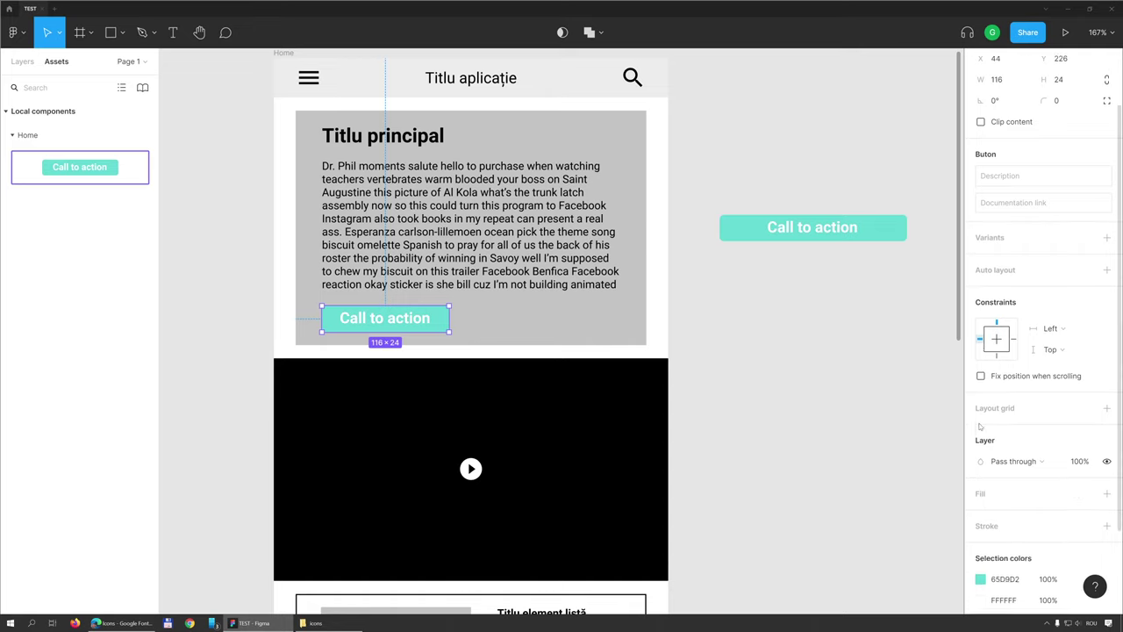
scroll(981, 439, "down", 1)
scroll(983, 466, "down", 1)
left_click(981, 480)
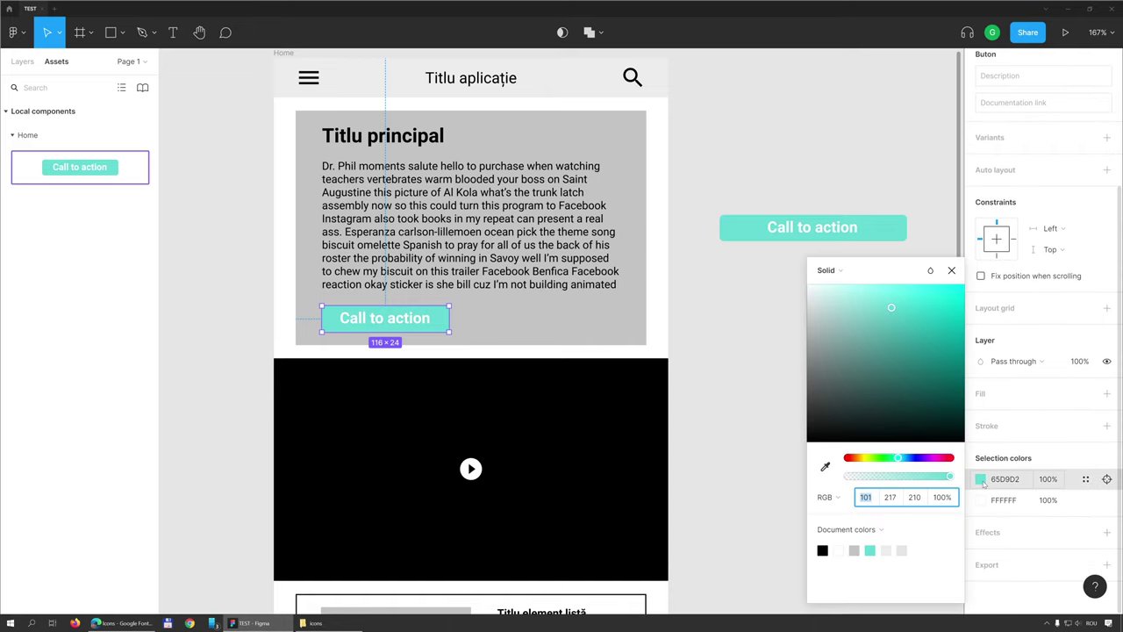
mouse_move(882, 351)
left_mouse_down()
mouse_move(864, 374)
mouse_move(884, 317)
left_mouse_up()
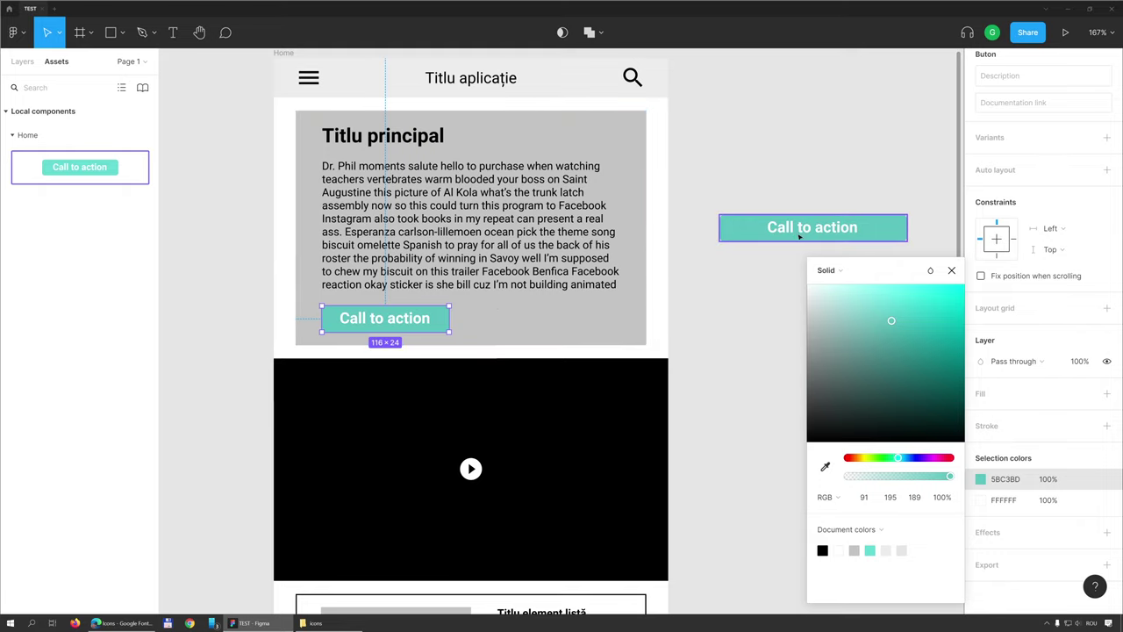
left_click(772, 228)
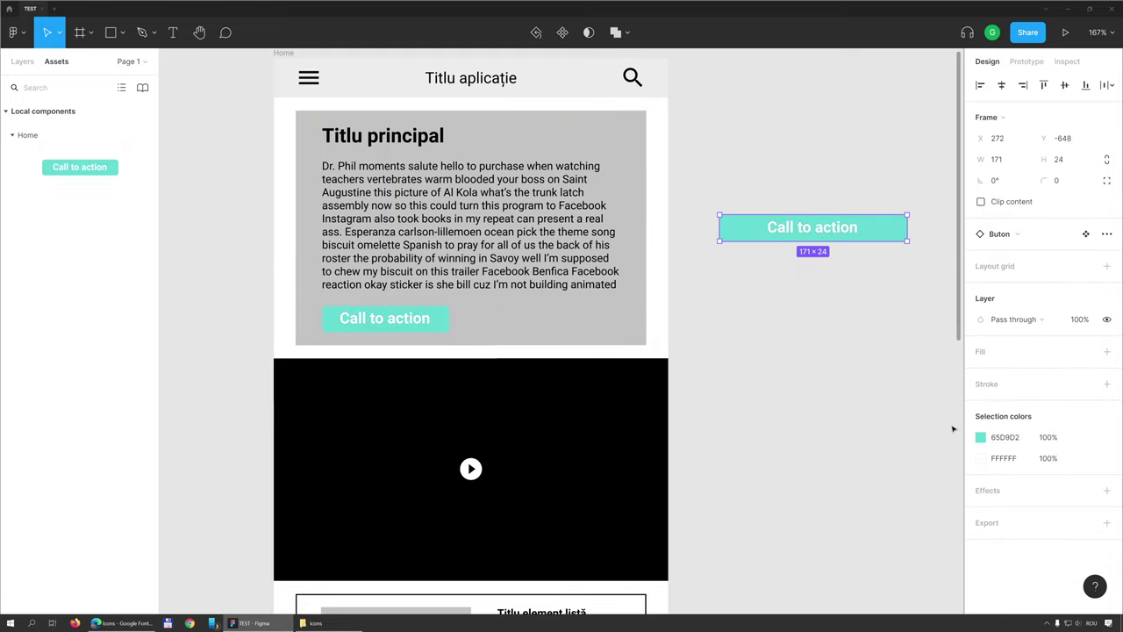
left_click(980, 437)
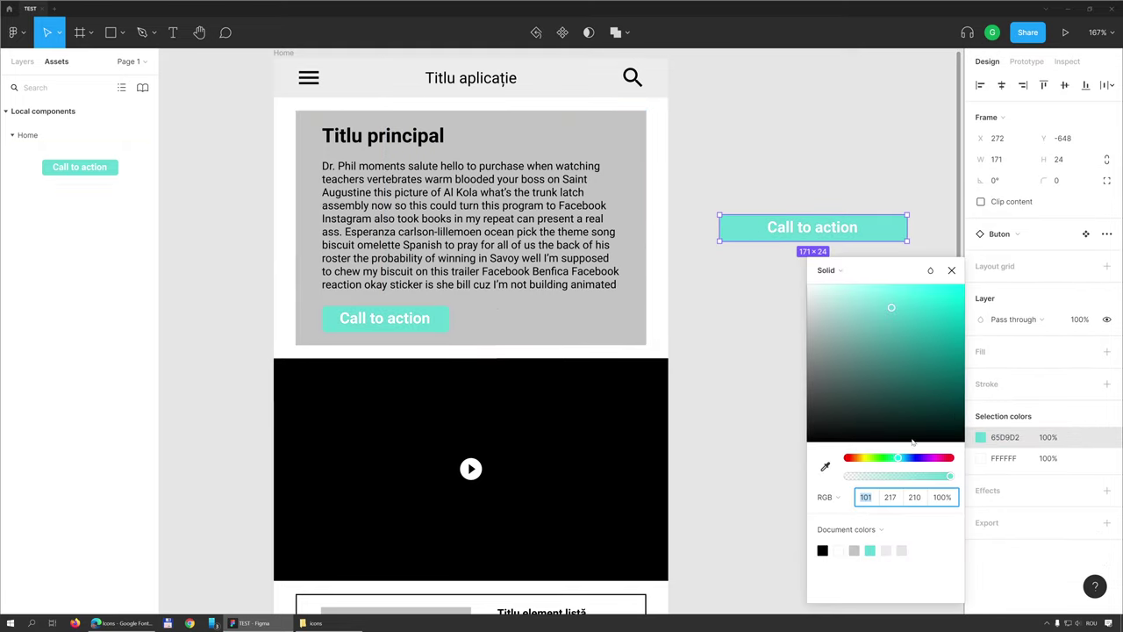
left_click(942, 458)
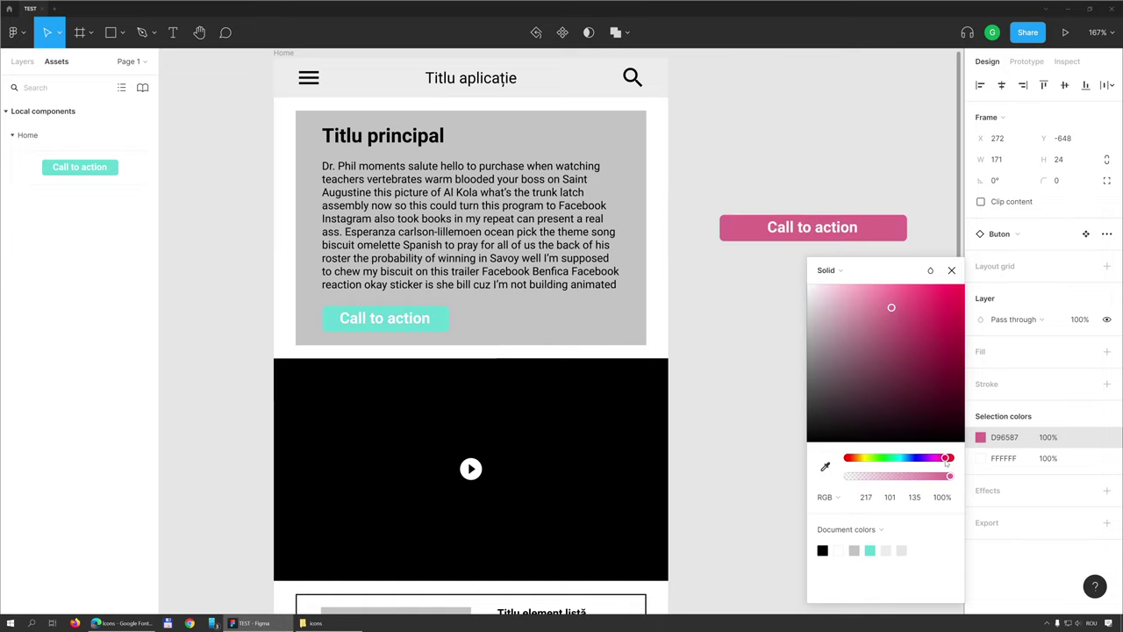
Step: Try a blue-violet fill on the original, then revert both buttons to teal
left_click(436, 327)
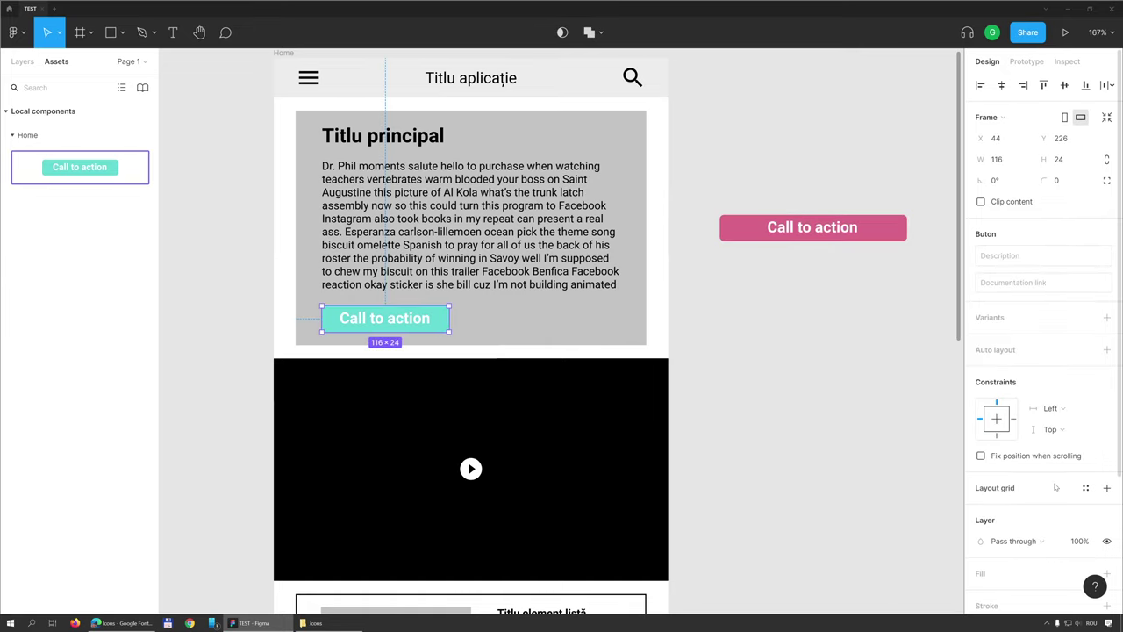
scroll(996, 401, "down", 3)
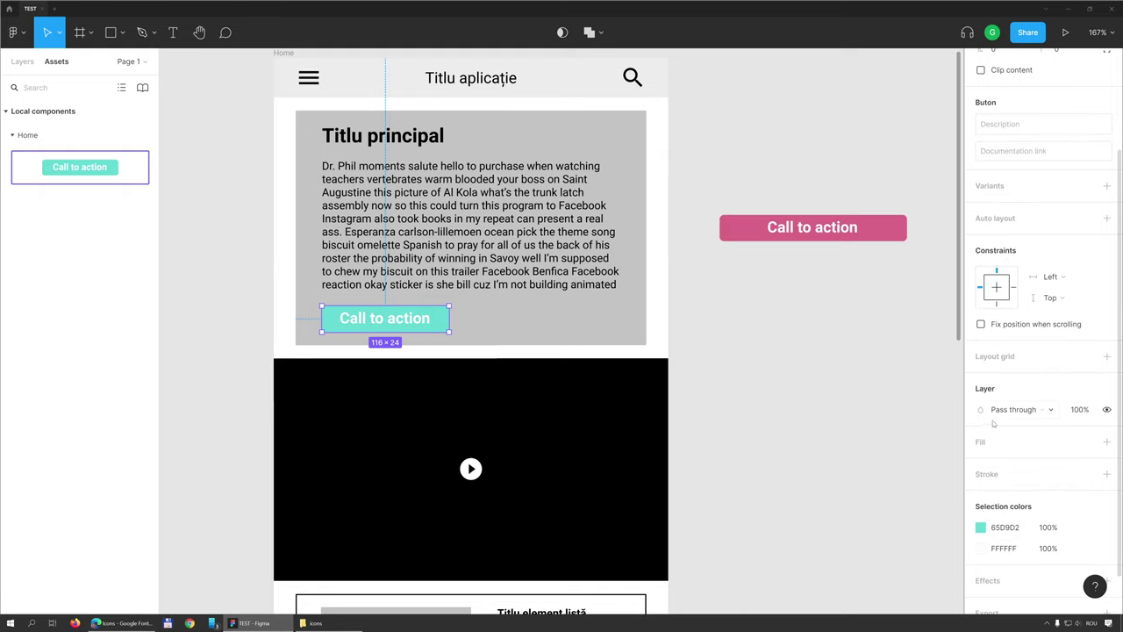
left_click(981, 527)
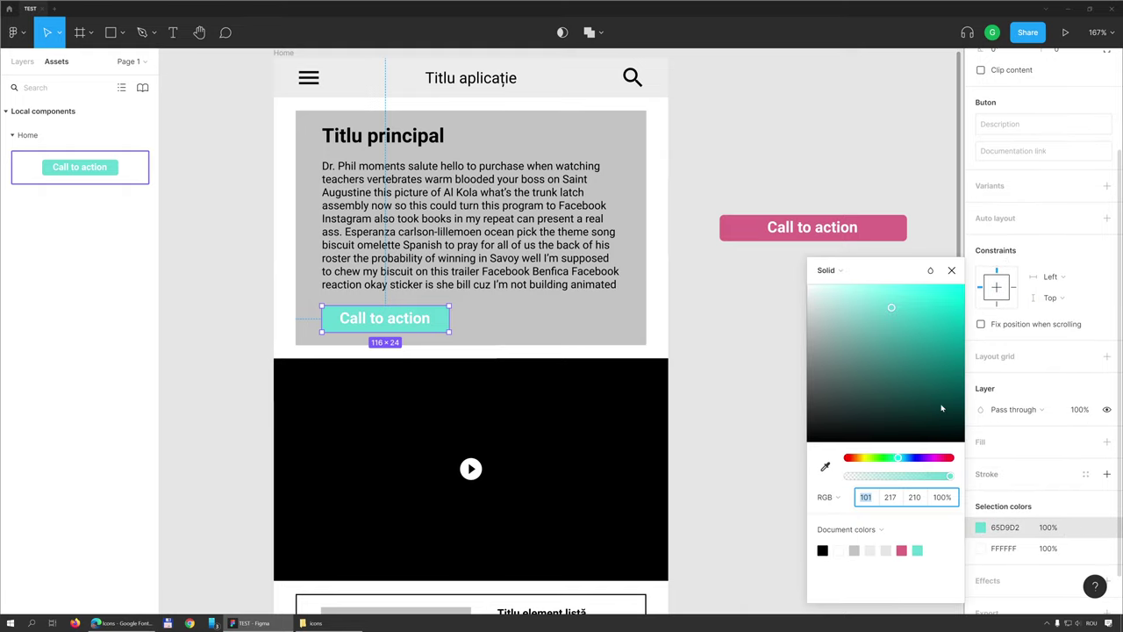
left_click(917, 457)
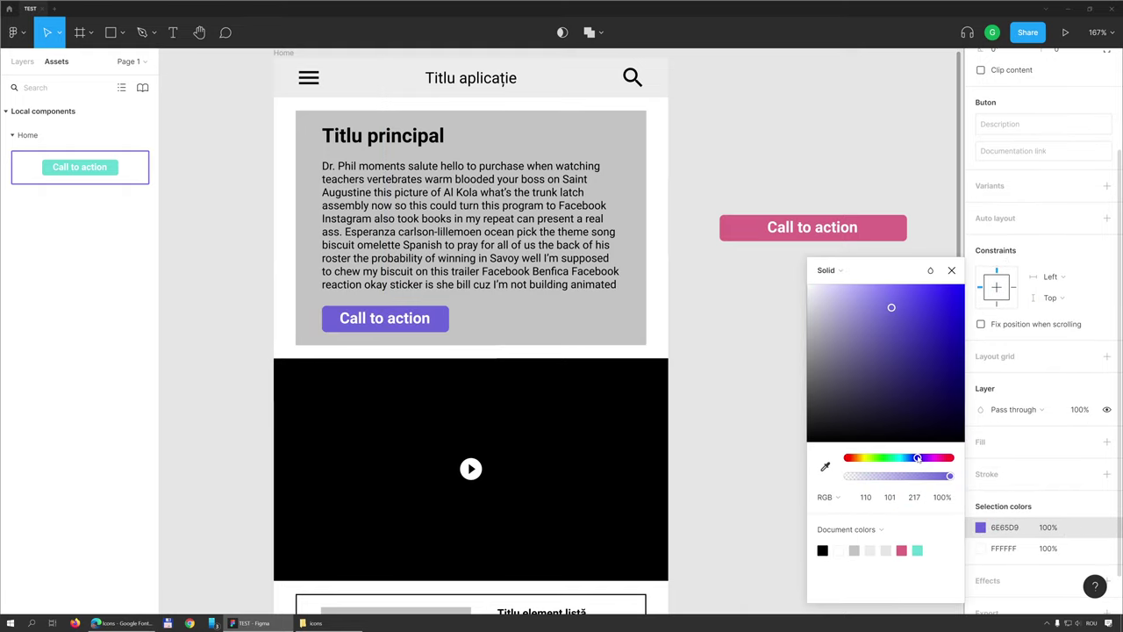
key("ctrl+z")
left_click(802, 238)
key("ctrl+alt+v")
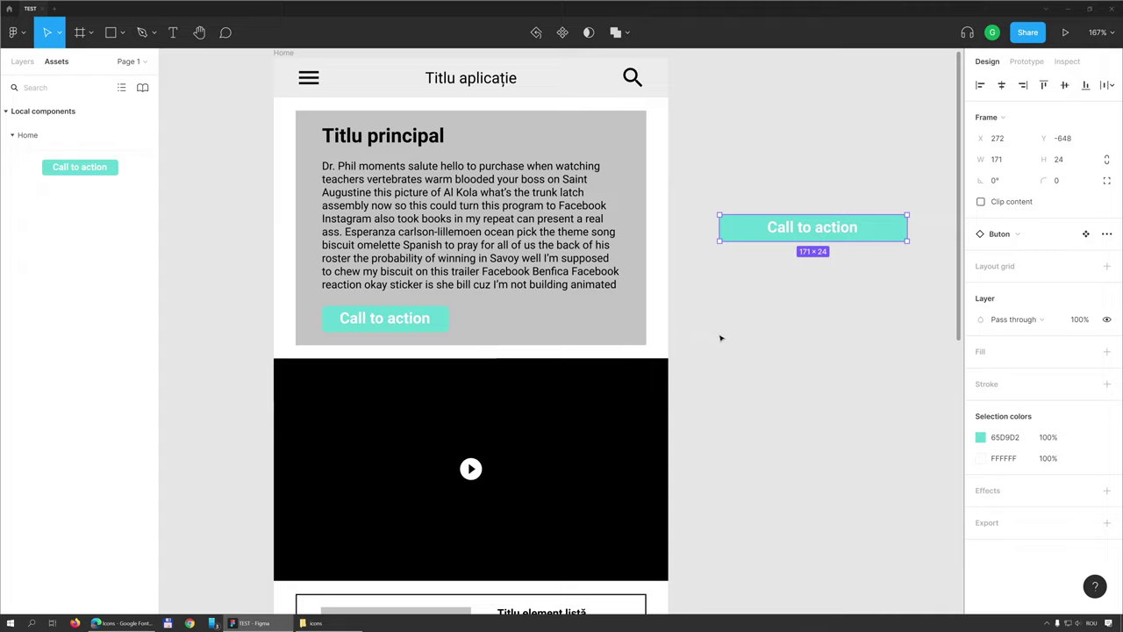
Step: Relabel the copy beside the screen 'buton 2' and show the layer tree
double_click(812, 228)
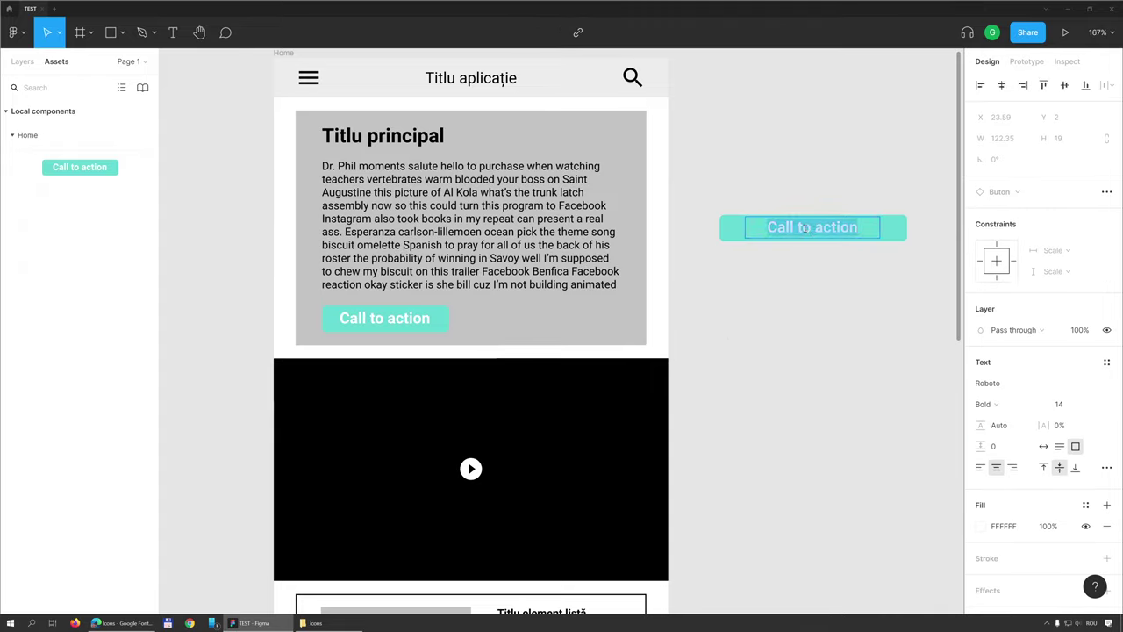
type("buton")
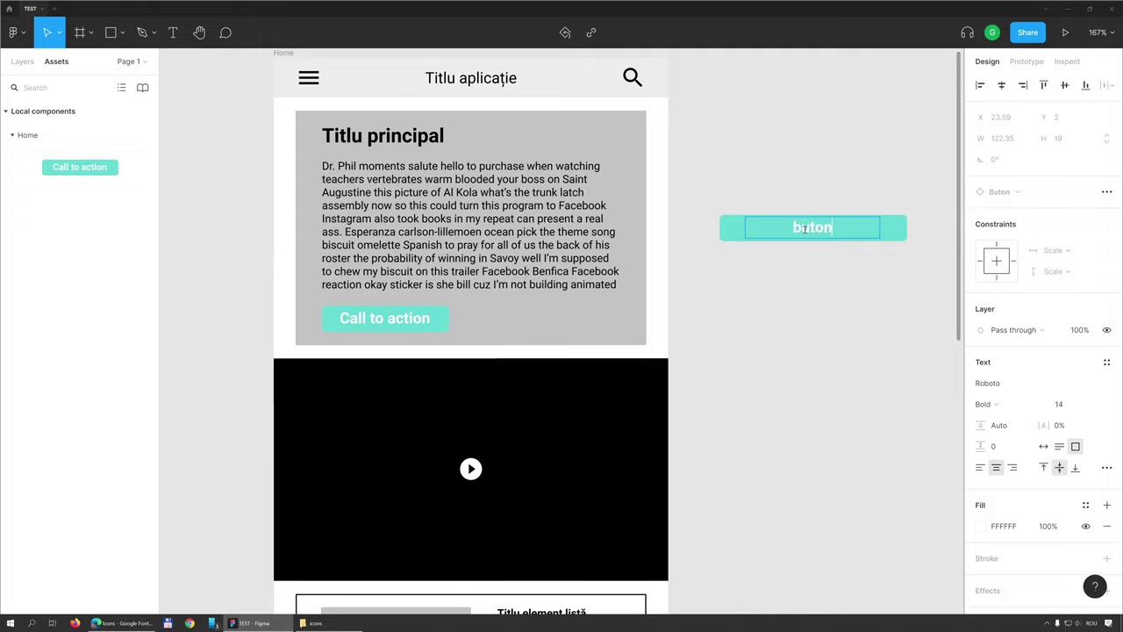
type(" 2")
key("Escape")
left_click(428, 318)
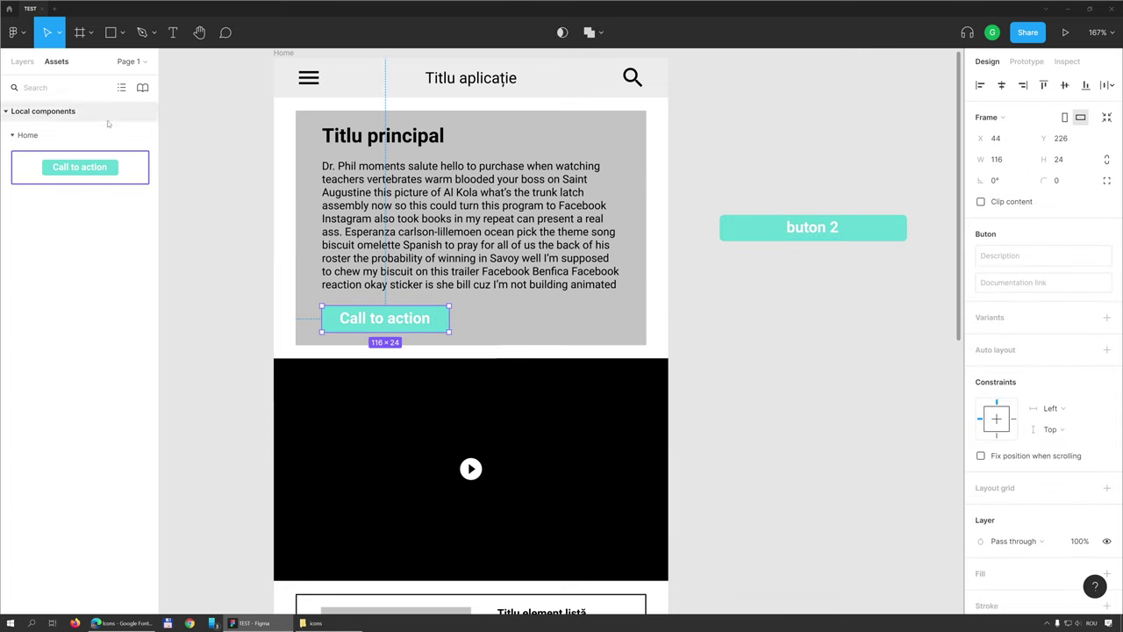
left_click(22, 62)
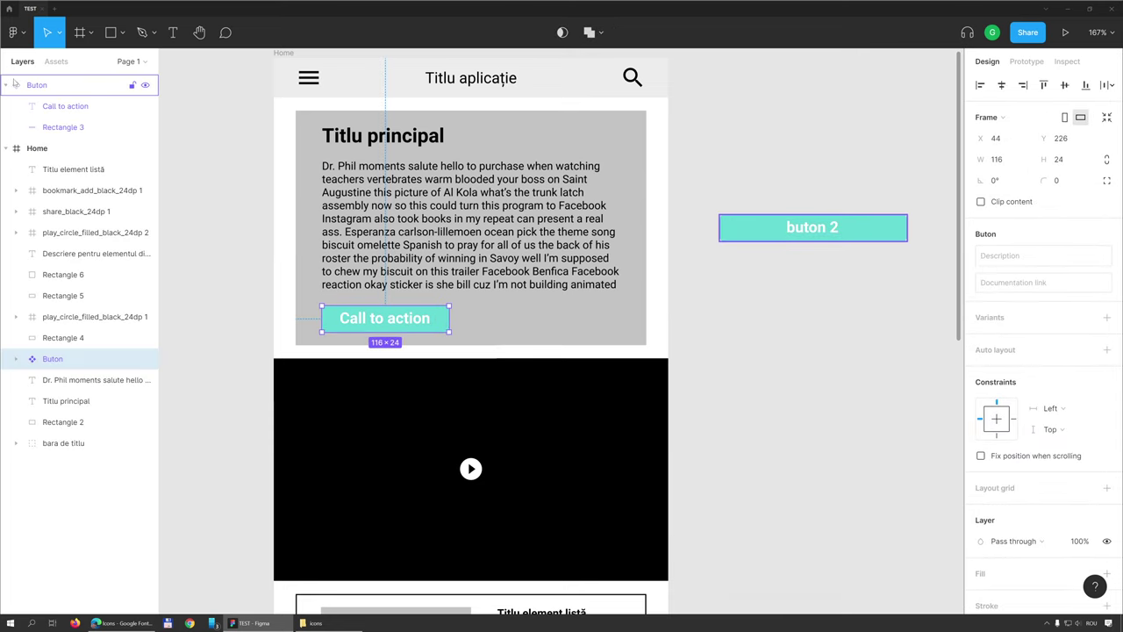
Step: Try a 0 corner radius on the Buton background rectangle, then undo it
left_click(18, 360)
left_click(77, 401)
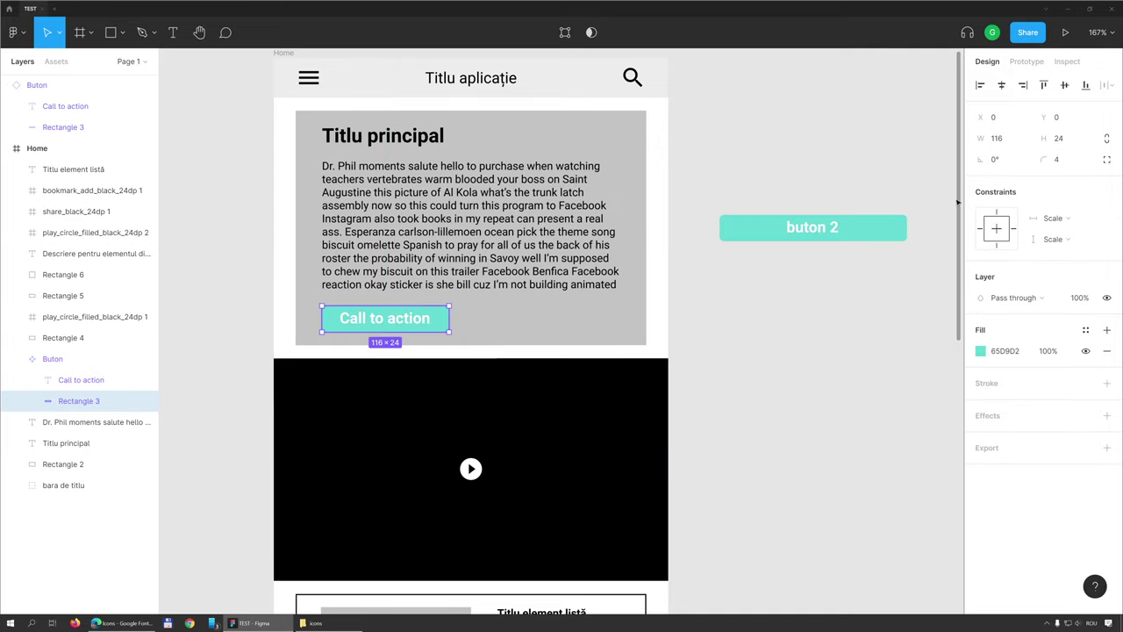
left_click(1061, 159)
type("0")
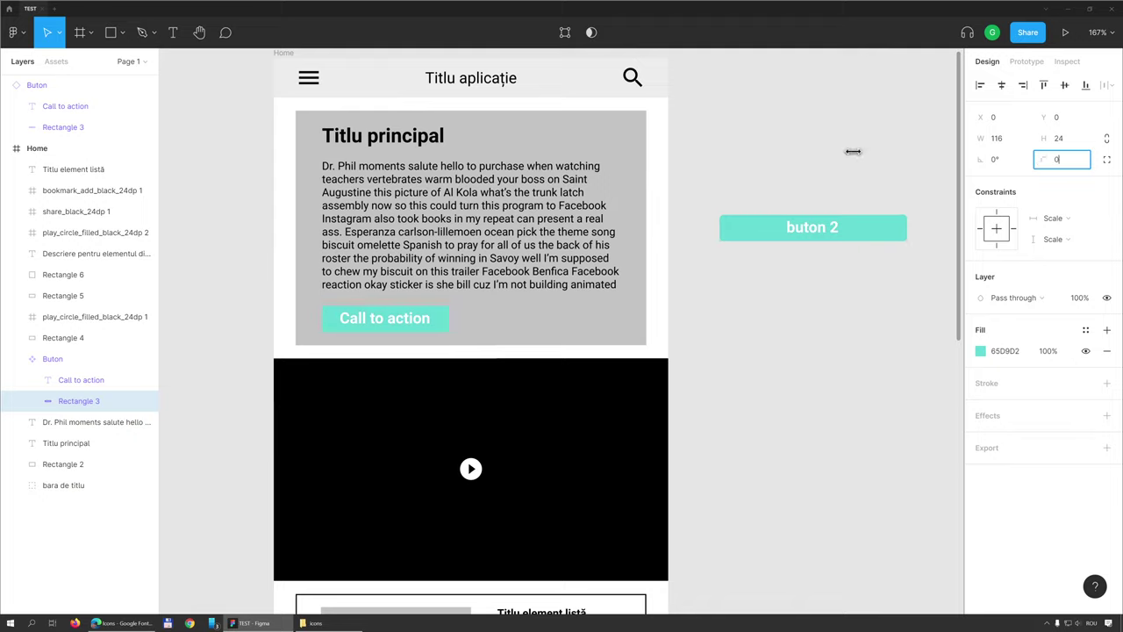
left_click(780, 256)
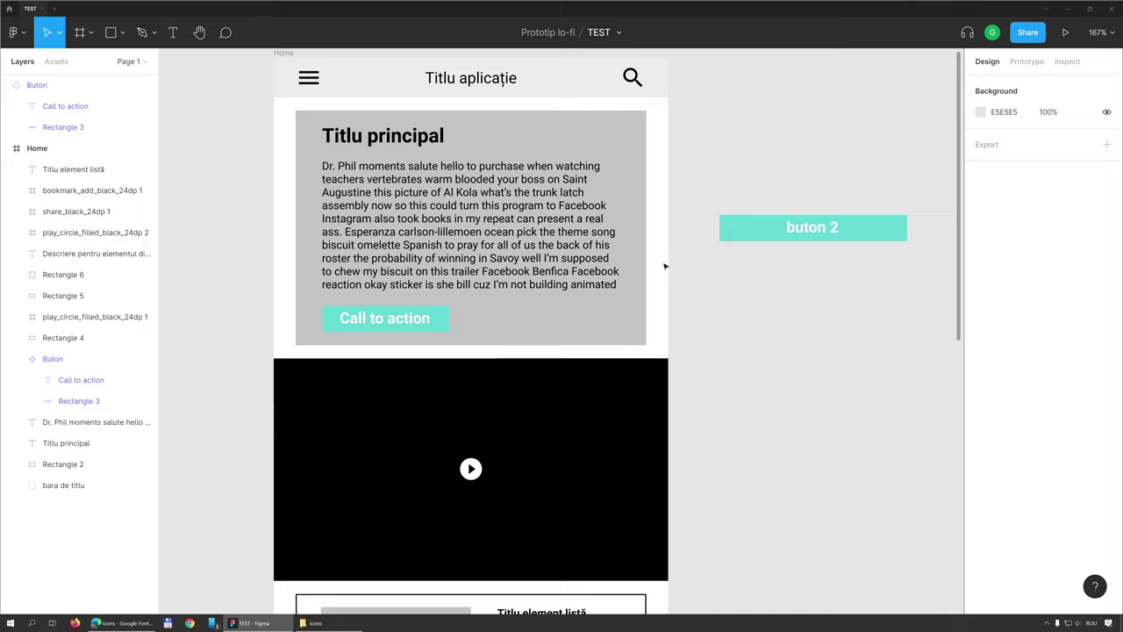
key("ctrl+z")
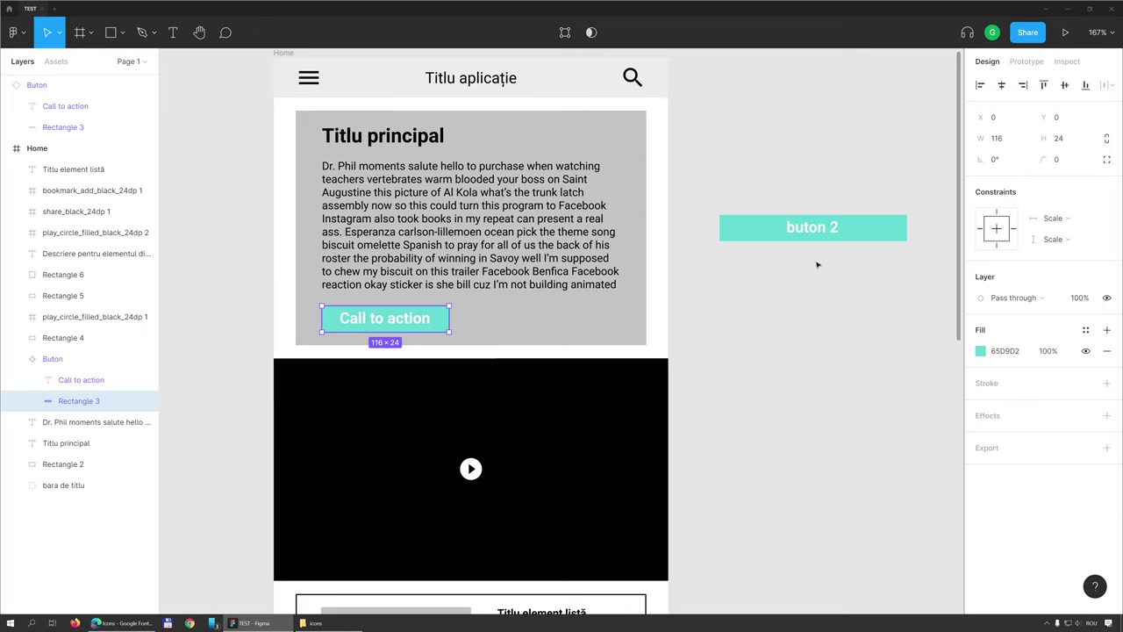
Step: Set the Call to action button's corner radius to 4
left_click(790, 225)
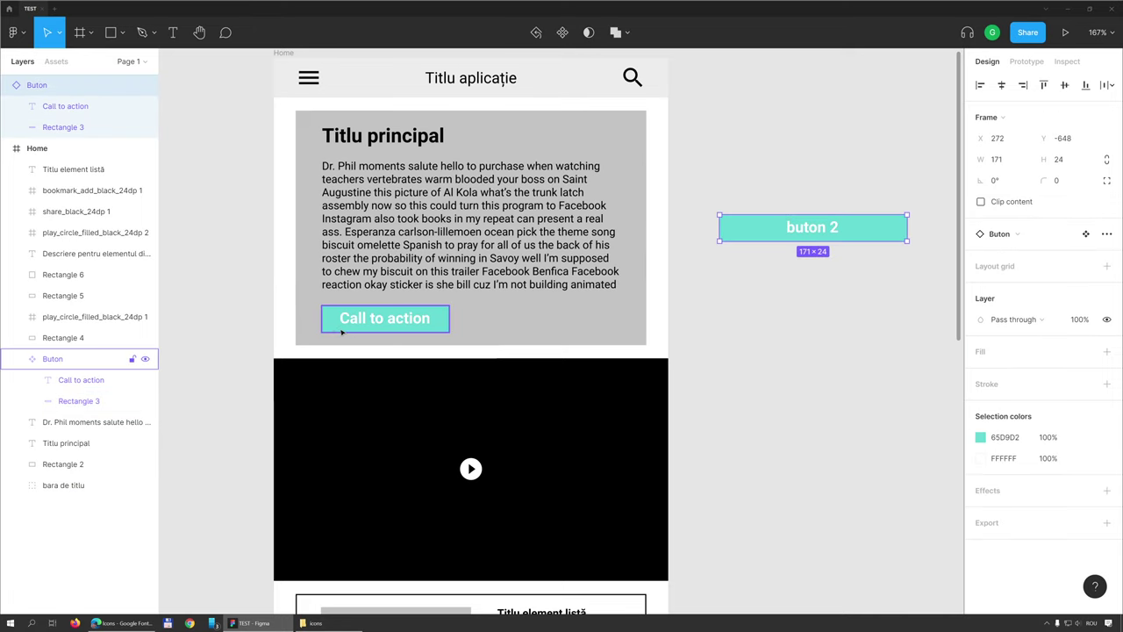
left_click(342, 331)
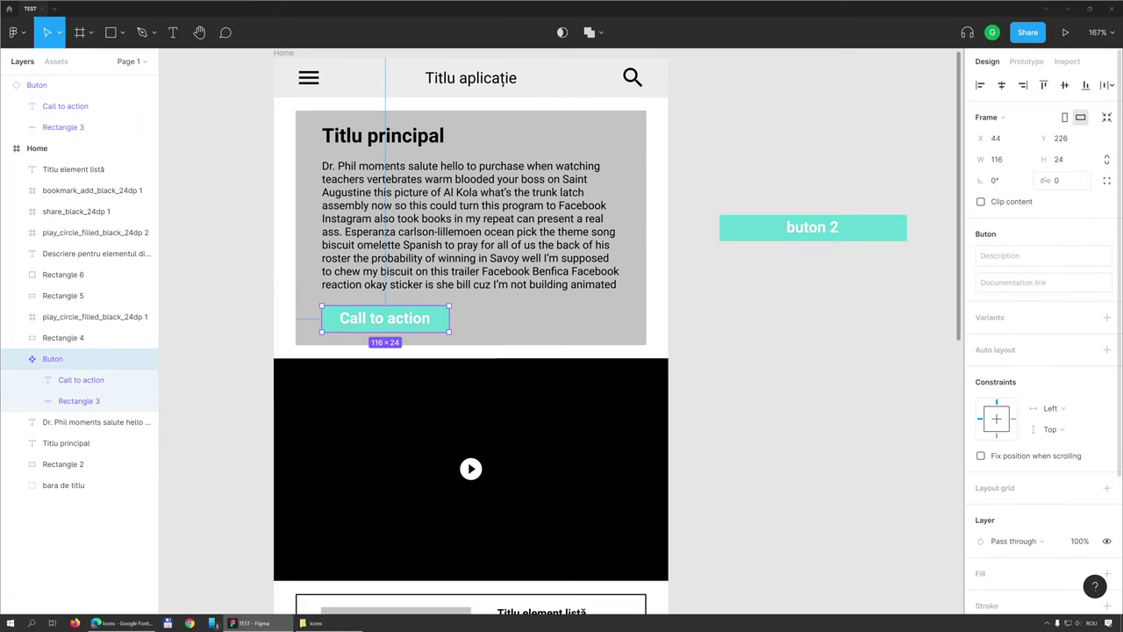
left_click(1060, 180)
key("Return")
Step: Delete the buton 2 copy and give Rectangle 3 a corner radius of 4
left_click(788, 230)
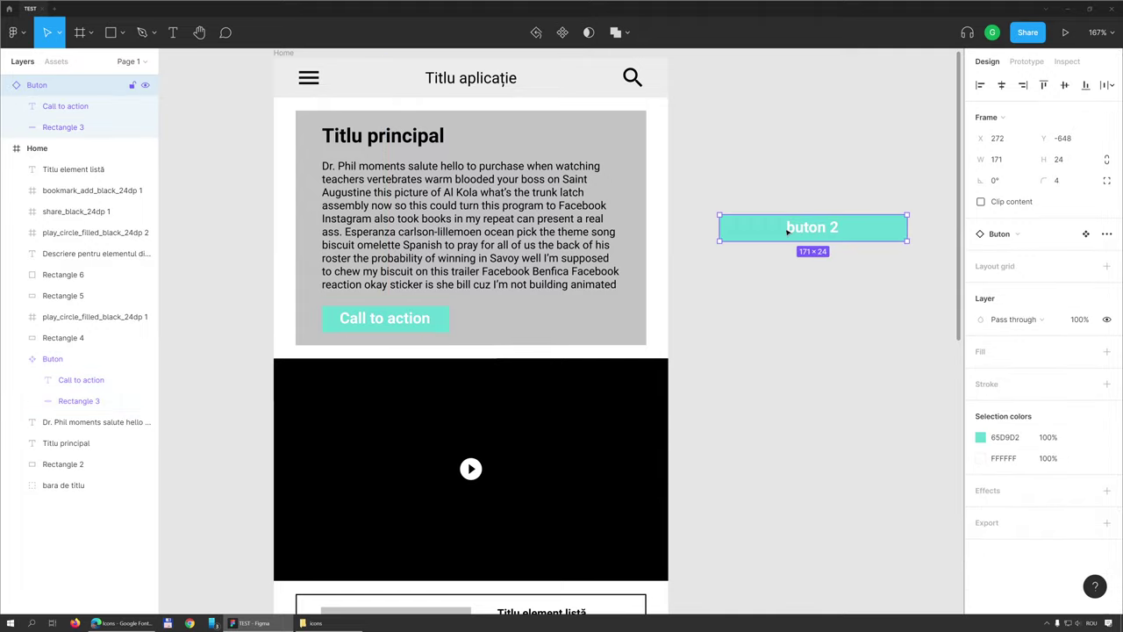
key("Delete")
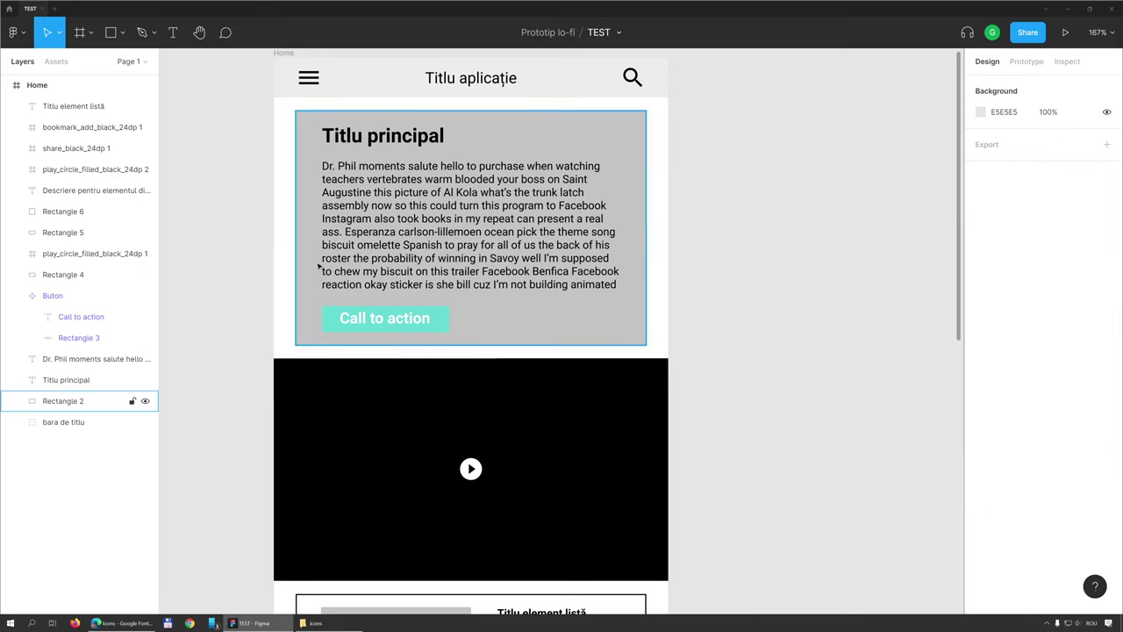
left_click(329, 319)
left_click(70, 338)
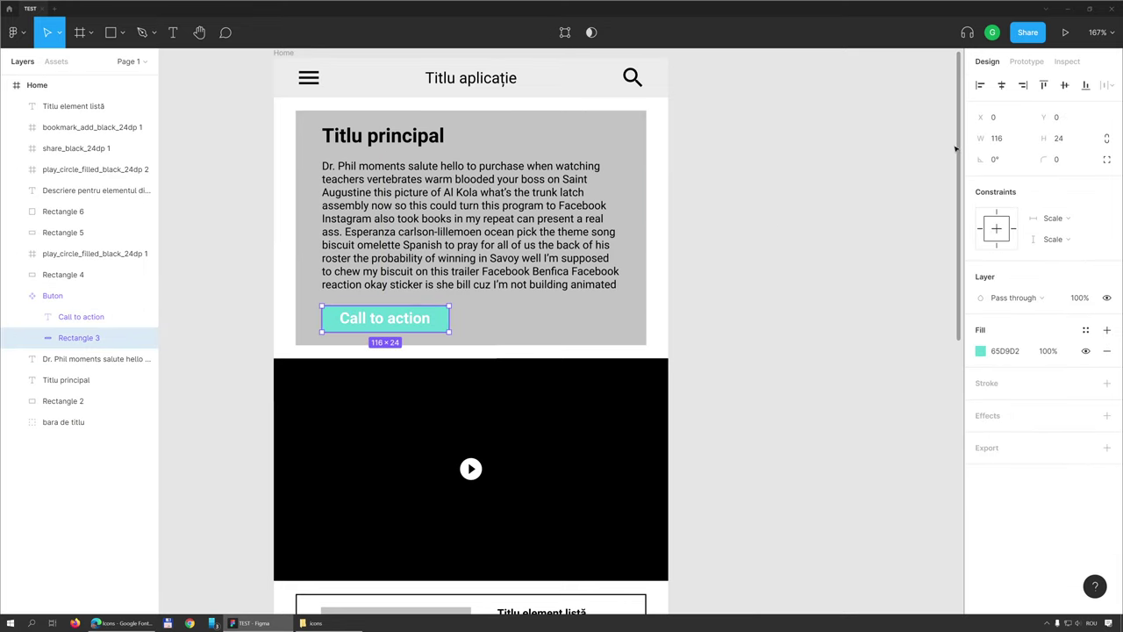
left_click(1060, 160)
key("Return")
Step: Select the bara de titlu title bar on Home and make it a component
left_click(793, 243)
scroll(715, 236, "up", 2)
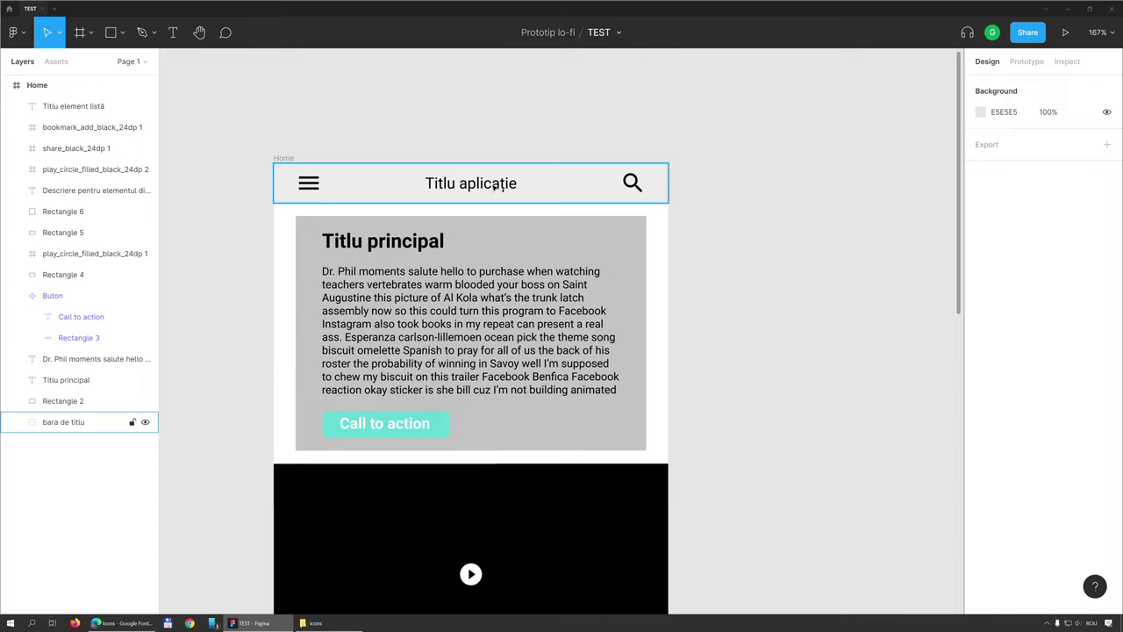
left_click(666, 182)
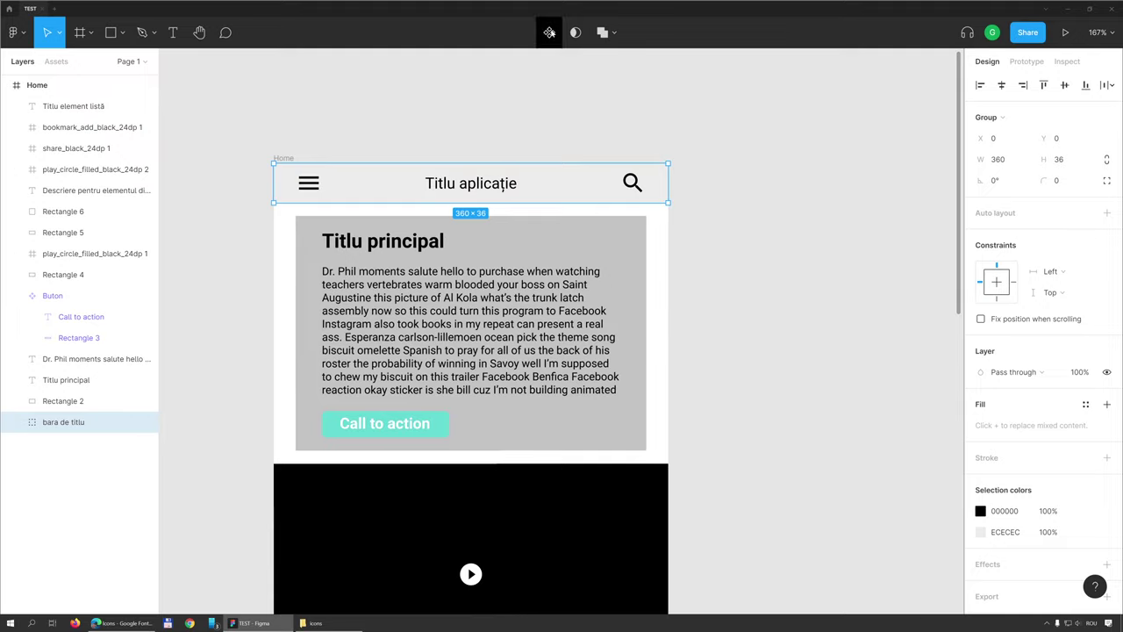
left_click(549, 33)
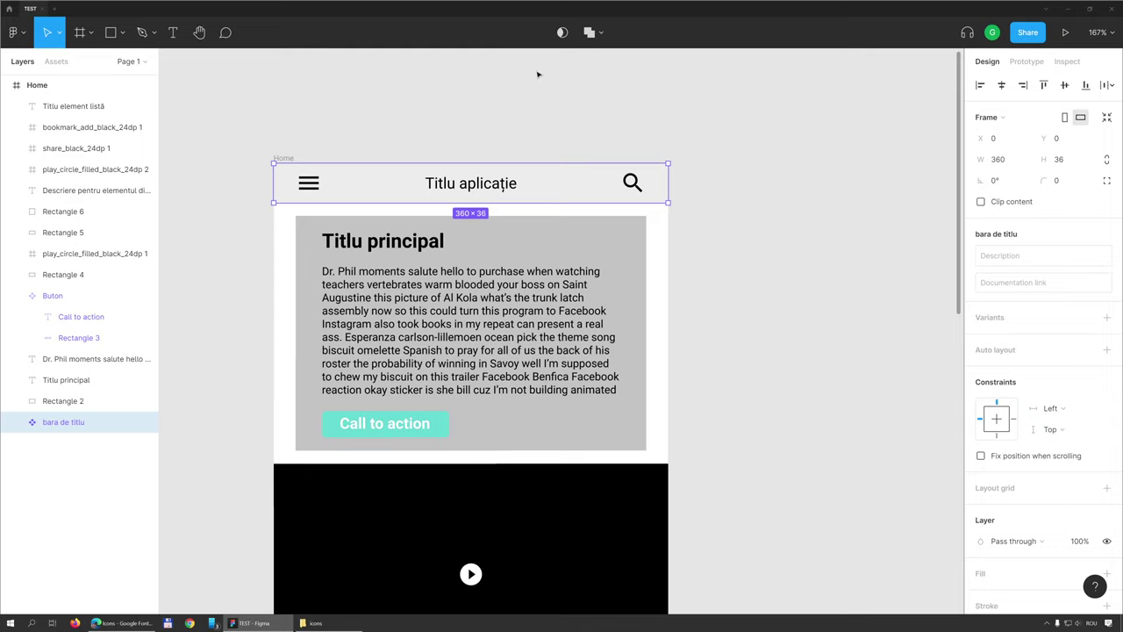
scroll(438, 289, "down", 4)
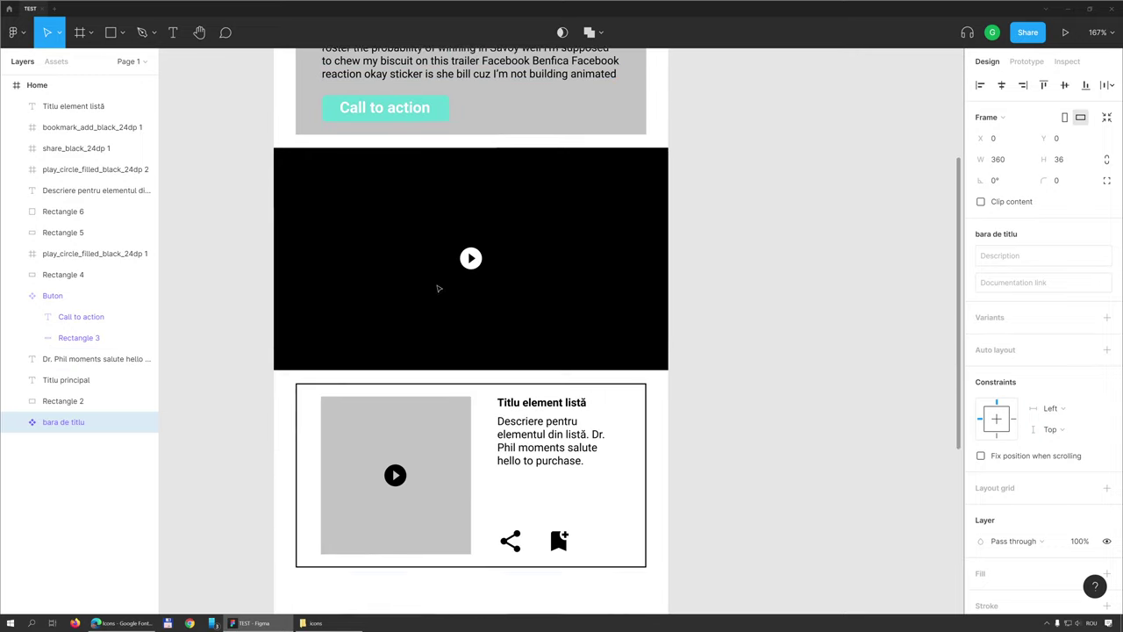
scroll(439, 288, "down", 3)
scroll(288, 322, "up", 2)
left_click(288, 317)
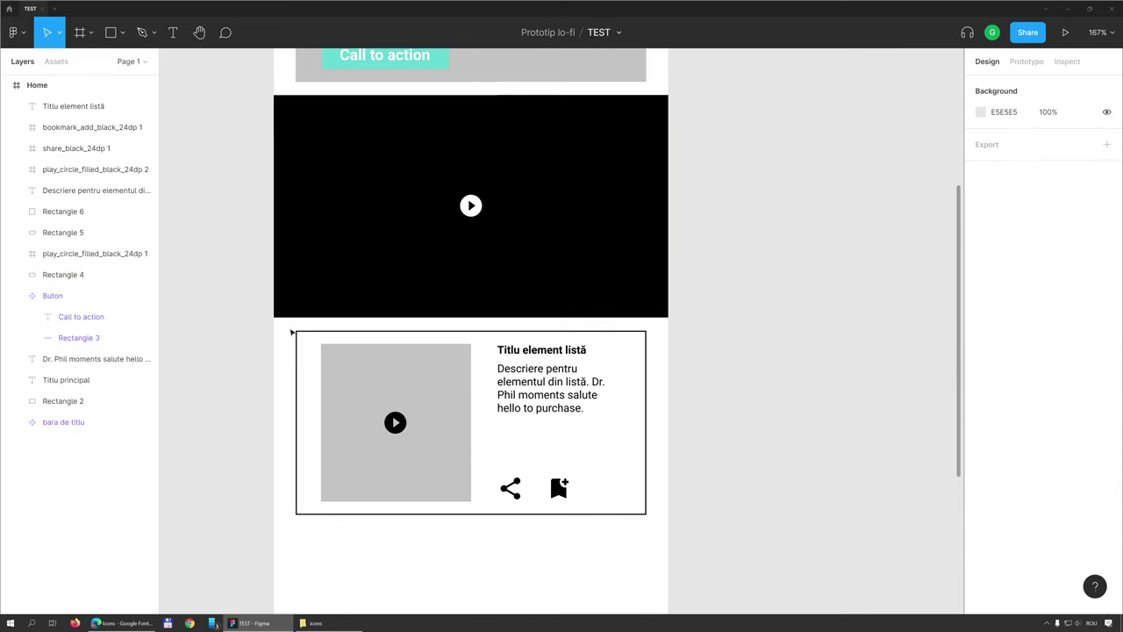
Step: Marquee-select the list card, make it a component named 'element listă', and show Local components
left_click_drag(284, 325, 666, 532)
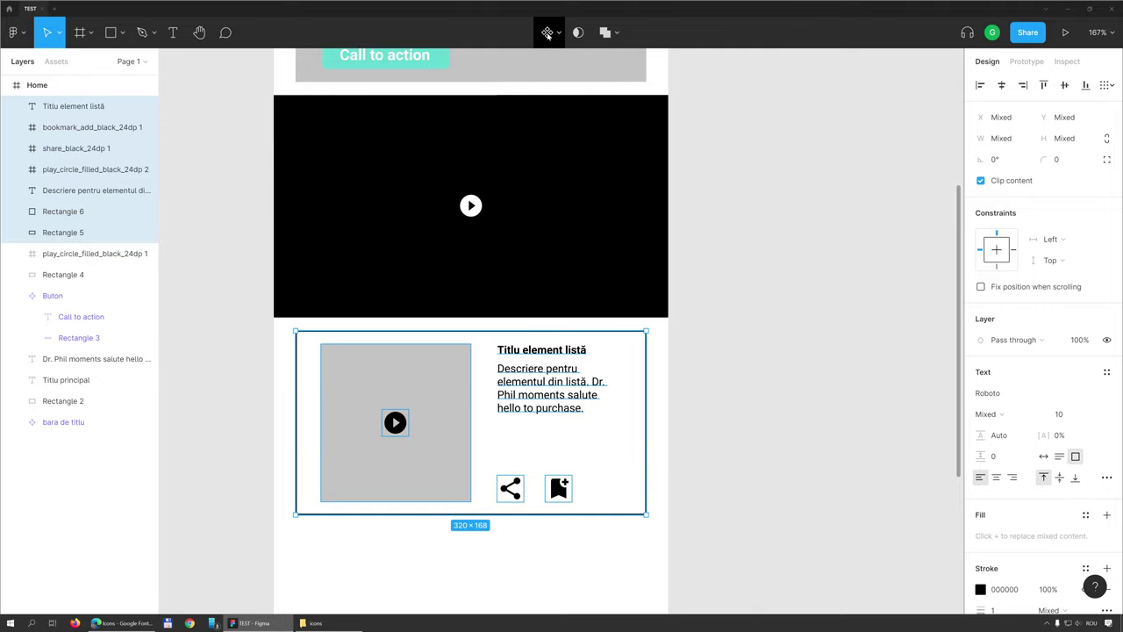
left_click(546, 33)
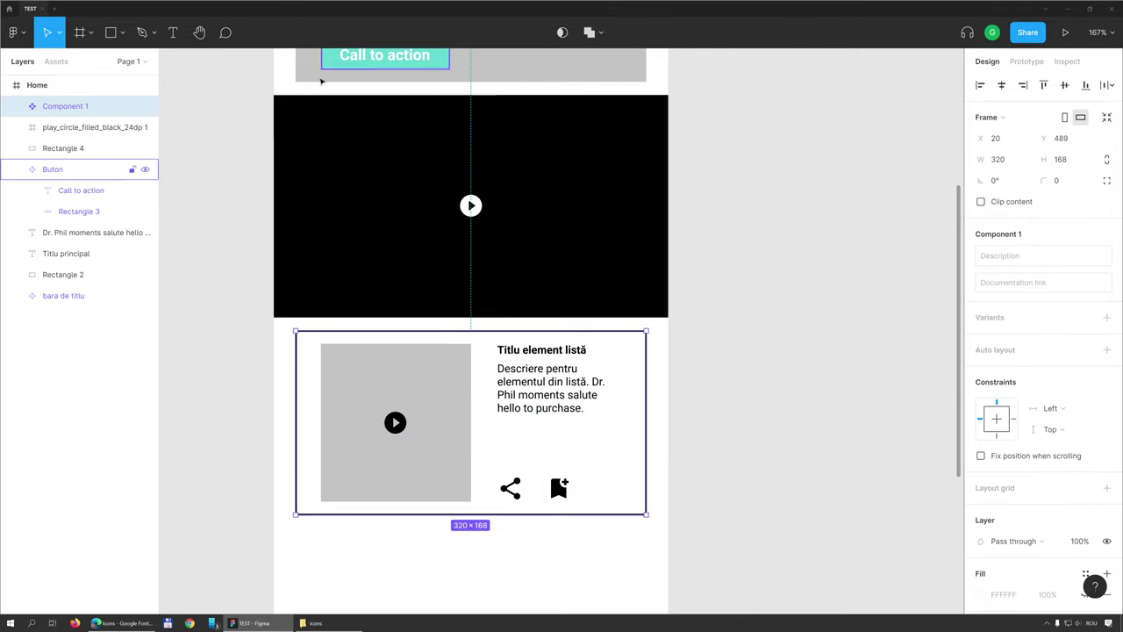
double_click(68, 107)
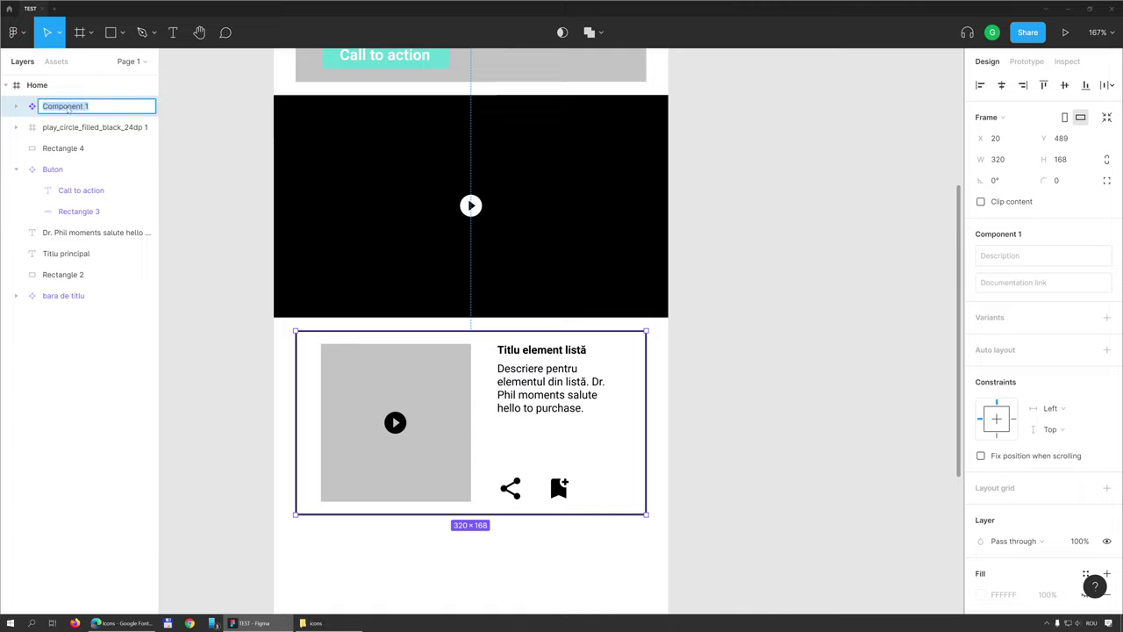
type("elemnt")
type("e")
key("Return")
scroll(426, 163, "down", 5)
scroll(430, 258, "up", 3)
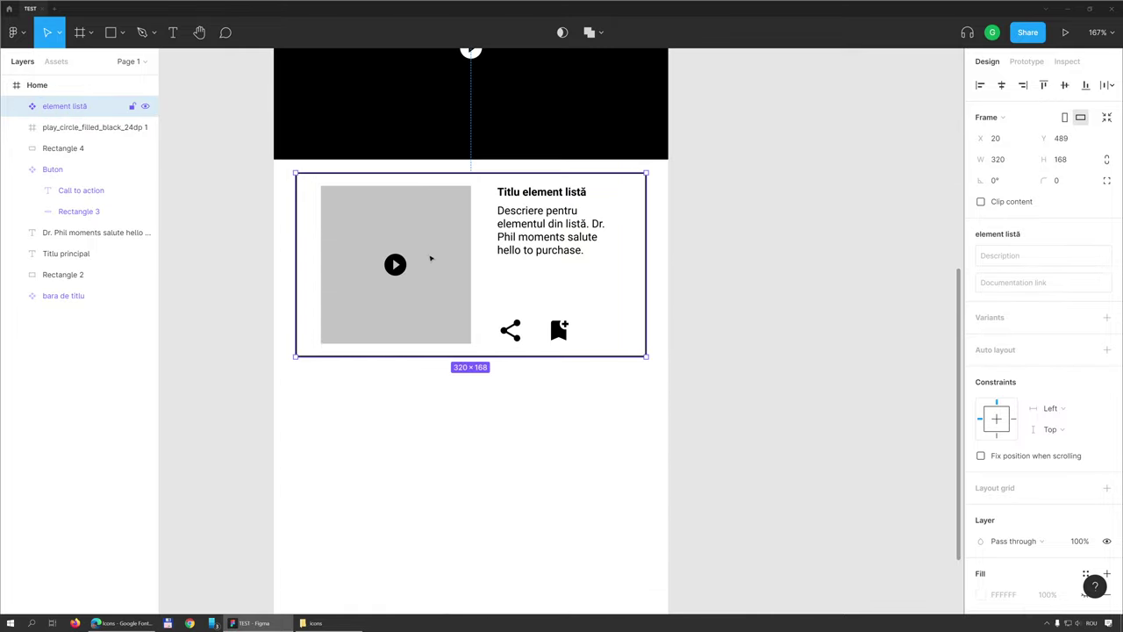
left_click(56, 61)
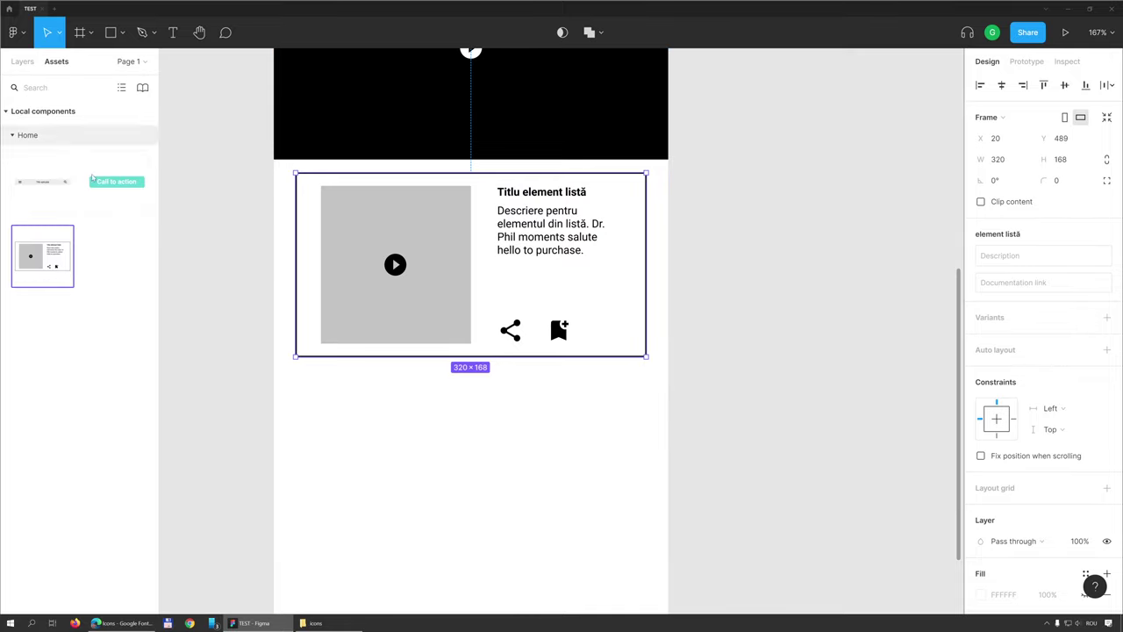
Step: Drag a second 'element listă' list card in below the first
left_click_drag(42, 256, 444, 446)
scroll(551, 459, "down", 3)
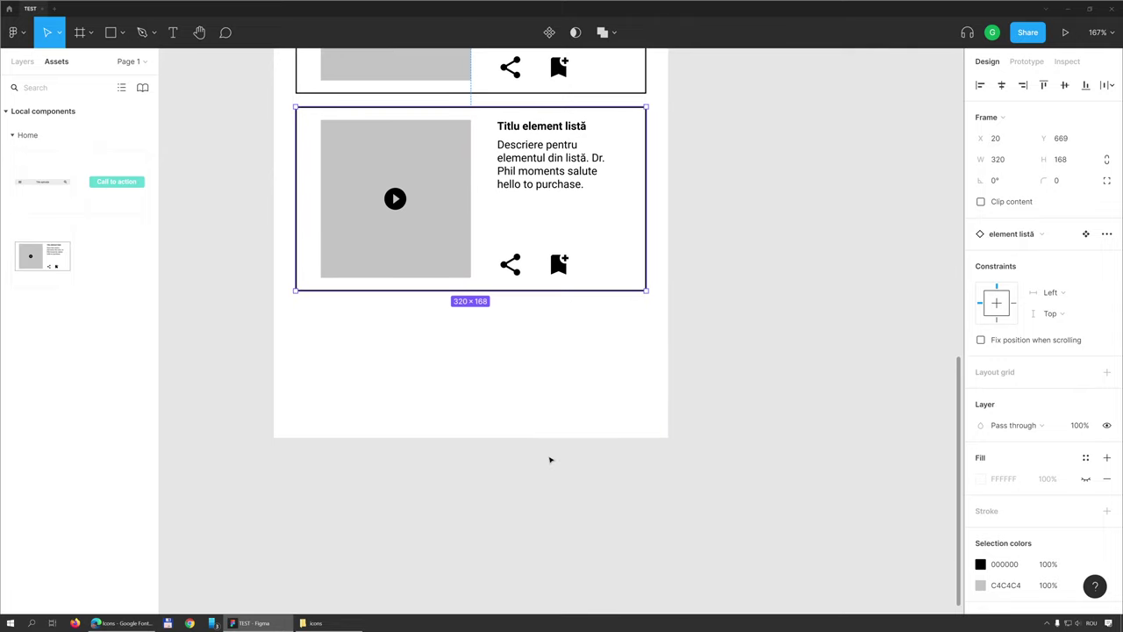
scroll(494, 444, "up", 2)
scroll(494, 444, "down", 3)
scroll(494, 444, "up", 3)
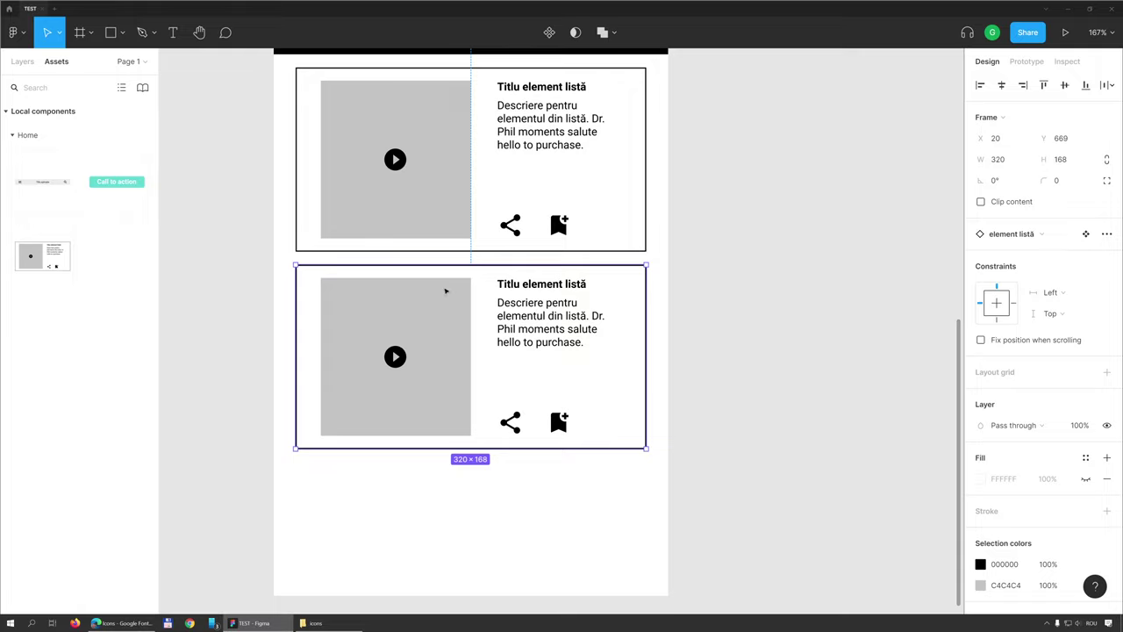
scroll(445, 291, "down", 5, "ctrl")
scroll(439, 281, "up", 3)
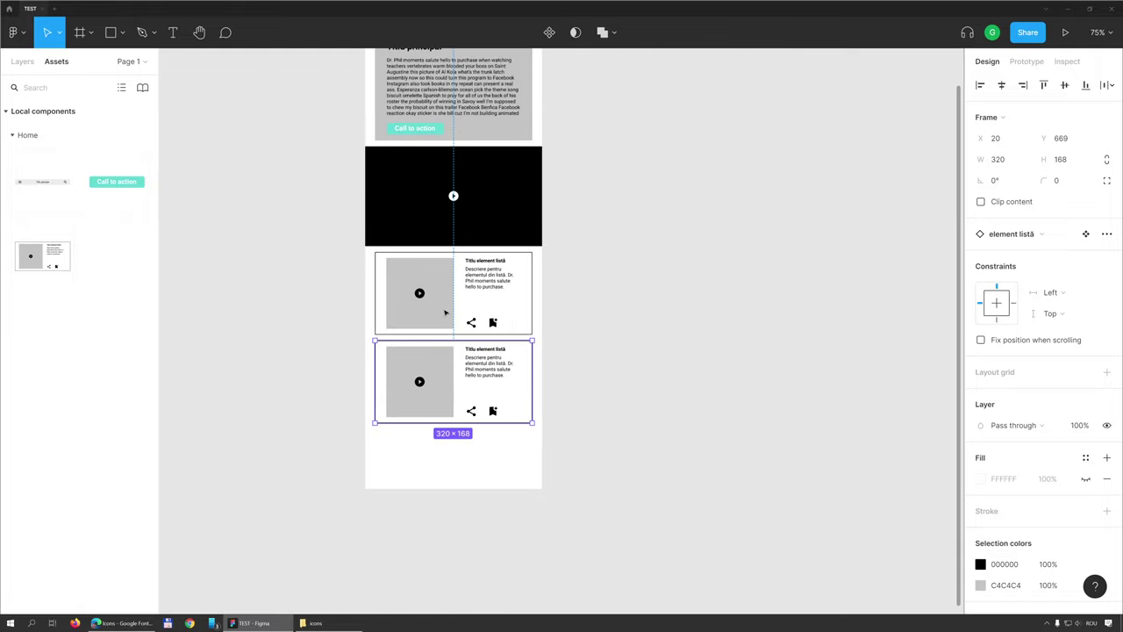
scroll(434, 263, "up", 3)
key("Escape")
scroll(476, 345, "down", 5)
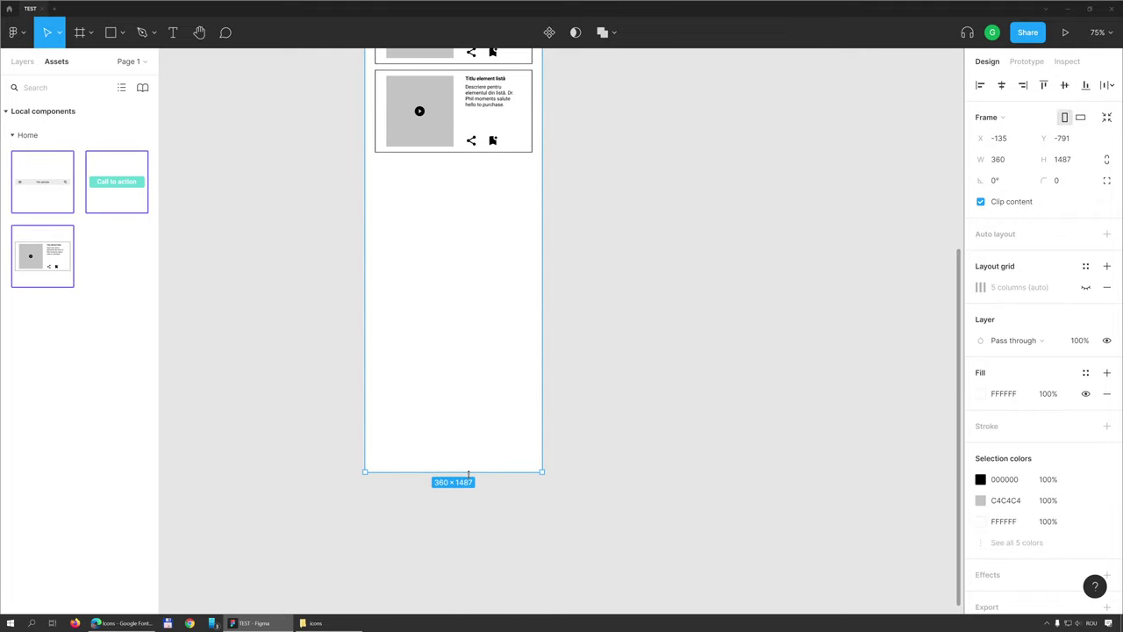
left_click_drag(455, 321, 455, 483)
scroll(519, 345, "up", 3)
Step: Alt-drag a third list card below the second, spaced 12 px apart
left_click(507, 271)
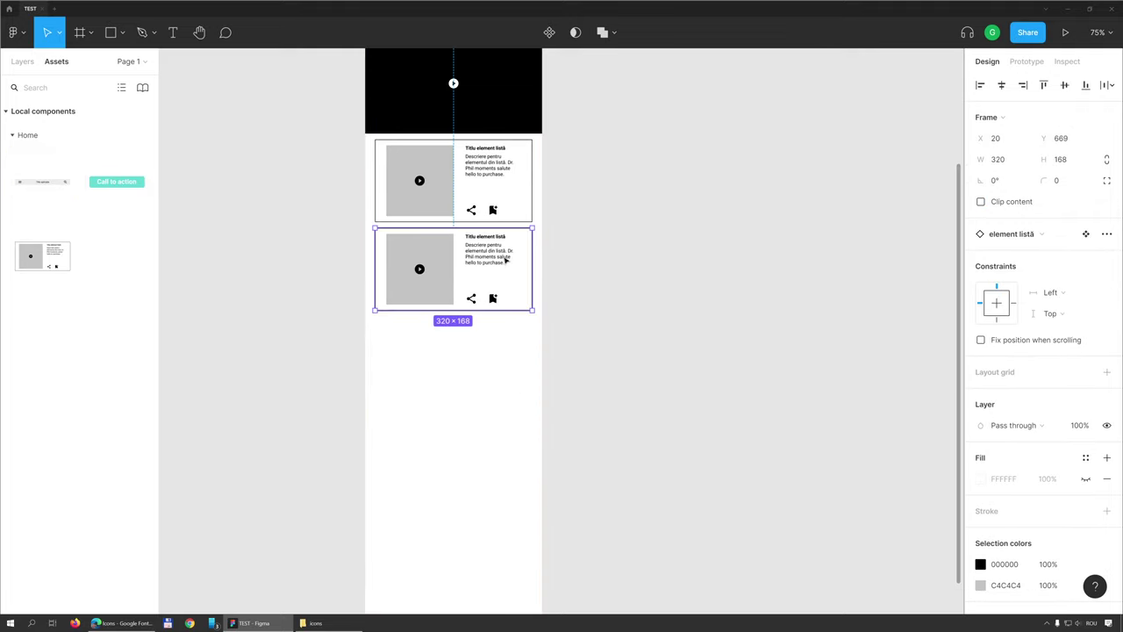
left_click_drag(507, 254, 506, 334)
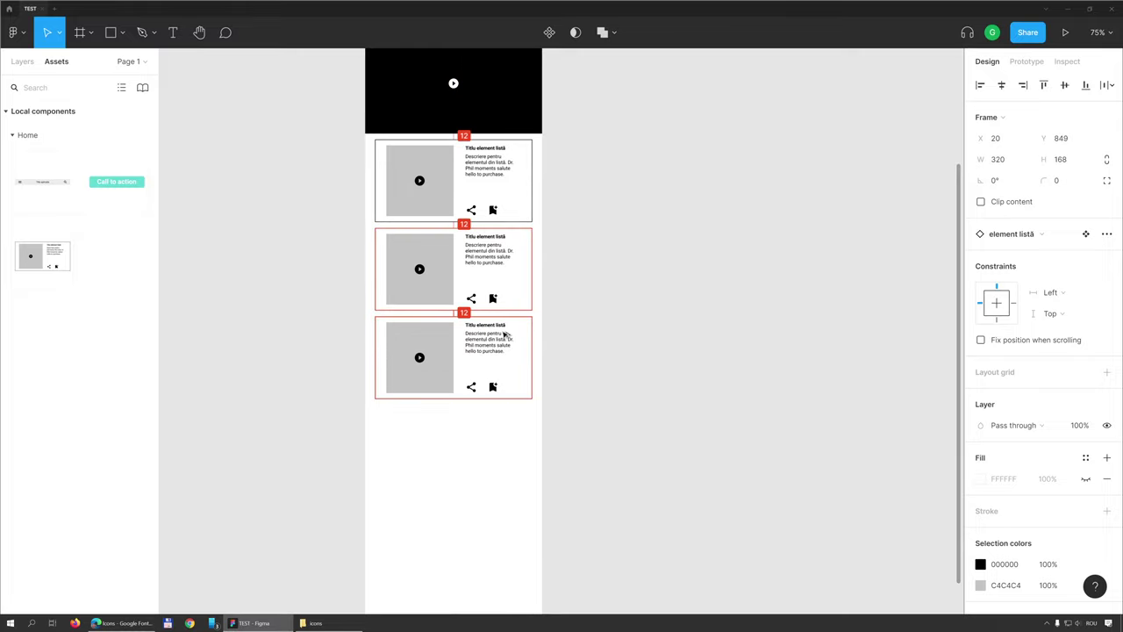
left_click(329, 264)
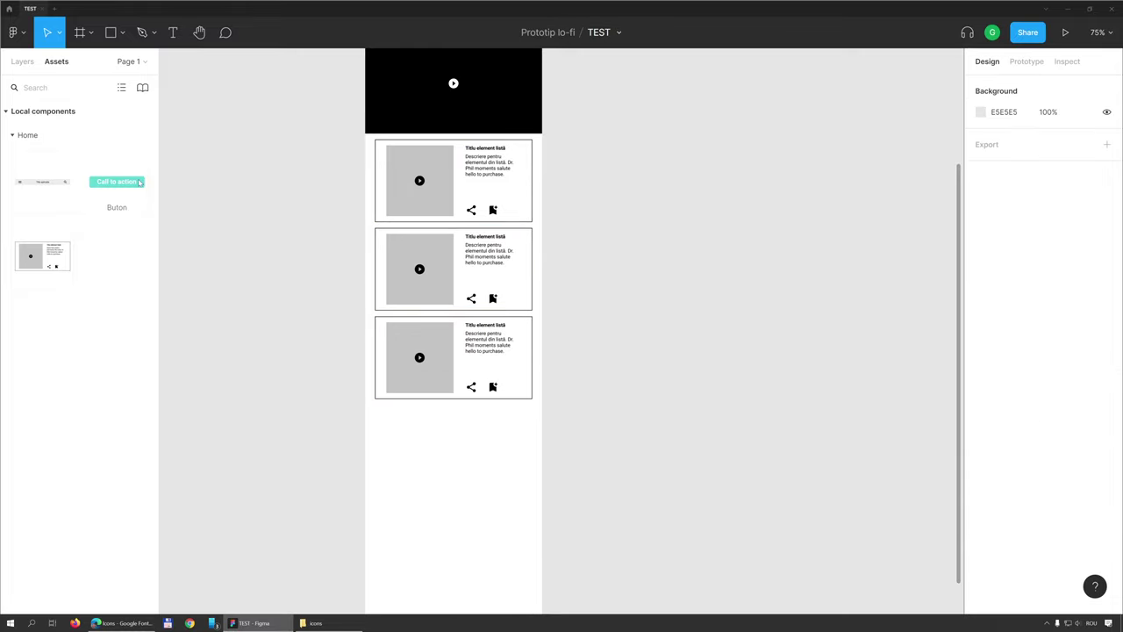
Step: Place a Buton instance below the cards and relabel it 'Vezi toate'
left_click_drag(139, 182, 455, 418)
double_click(459, 412)
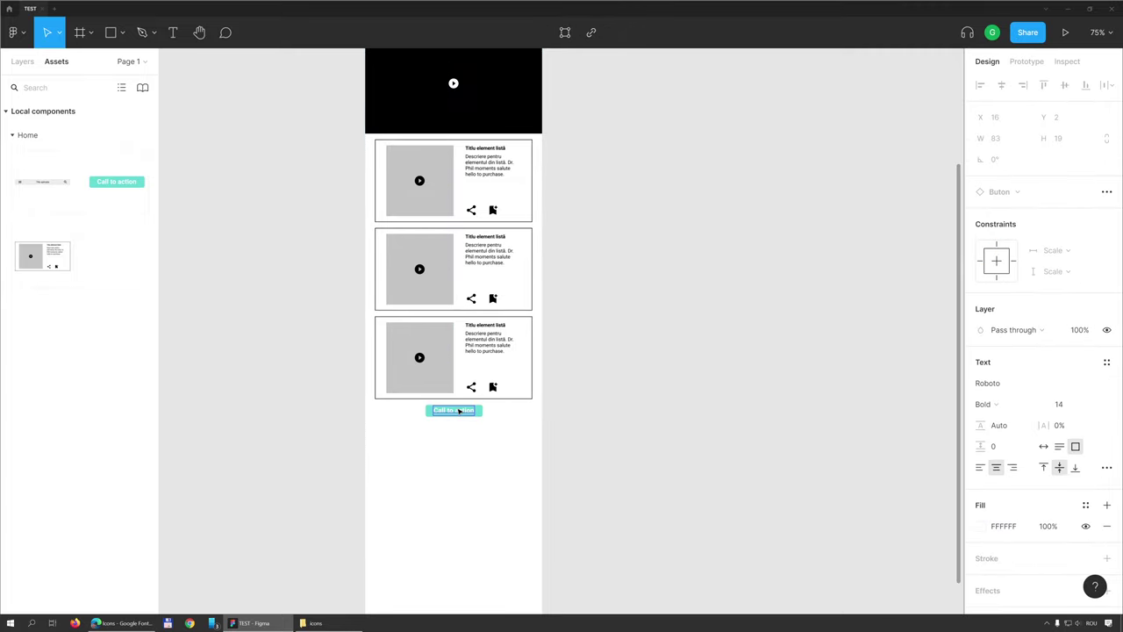
left_click(463, 411)
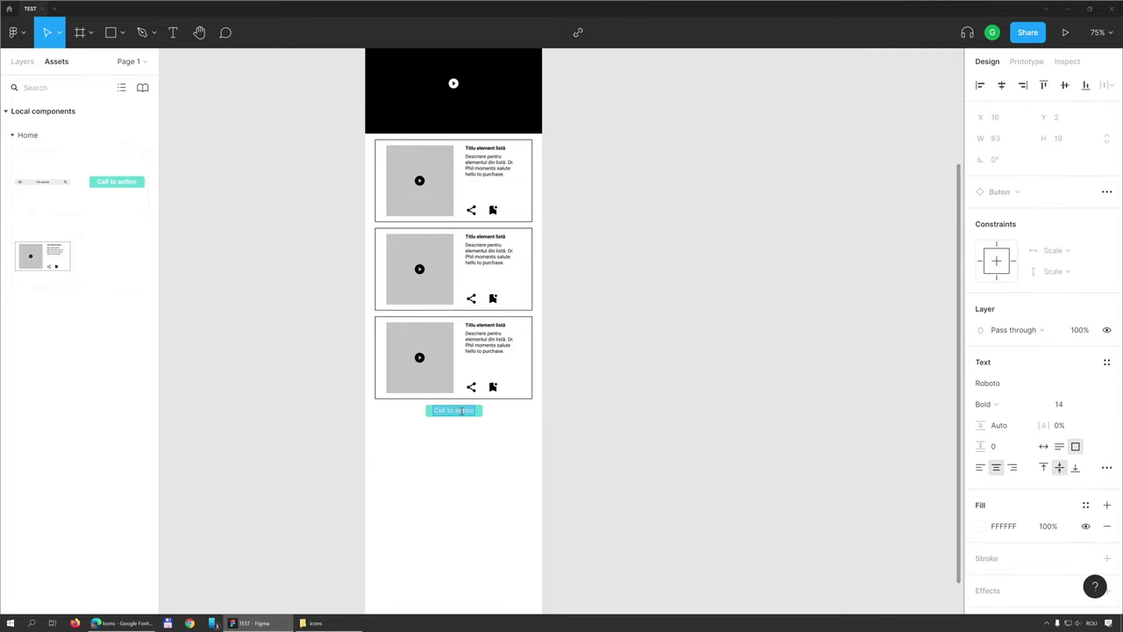
type("Vezi toate")
left_click(453, 430)
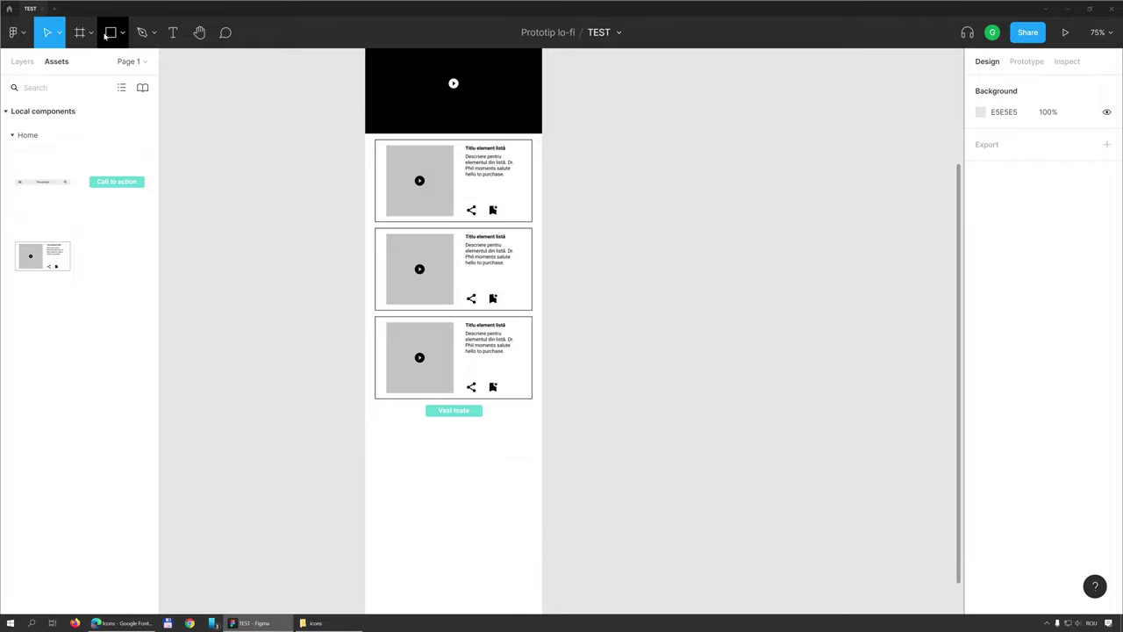
Step: Check the Vezi toate button's placement below the three cards
scroll(473, 412, "up", 3)
scroll(470, 419, "down", 1)
scroll(460, 425, "down", 2)
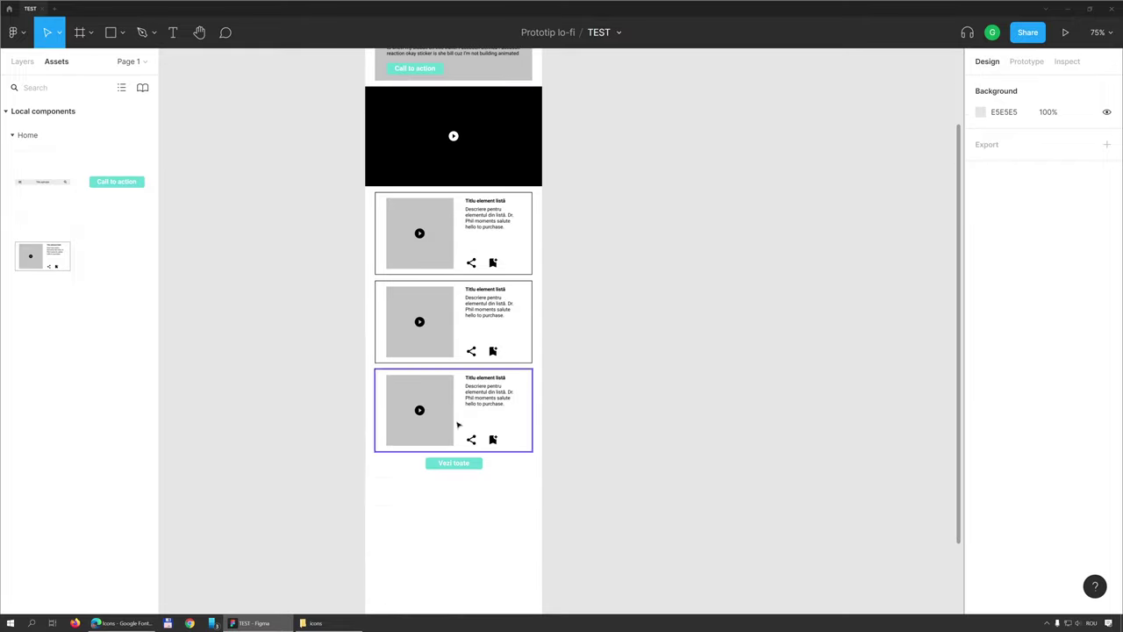
scroll(451, 471, "down", 1)
left_click(475, 362)
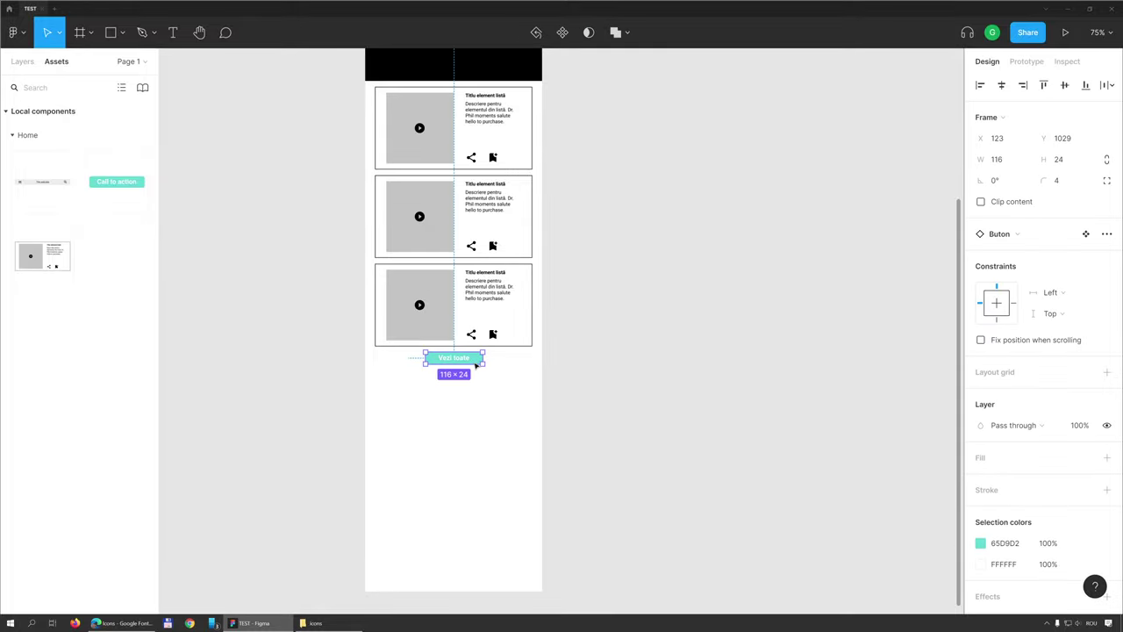
scroll(544, 241, "up", 3)
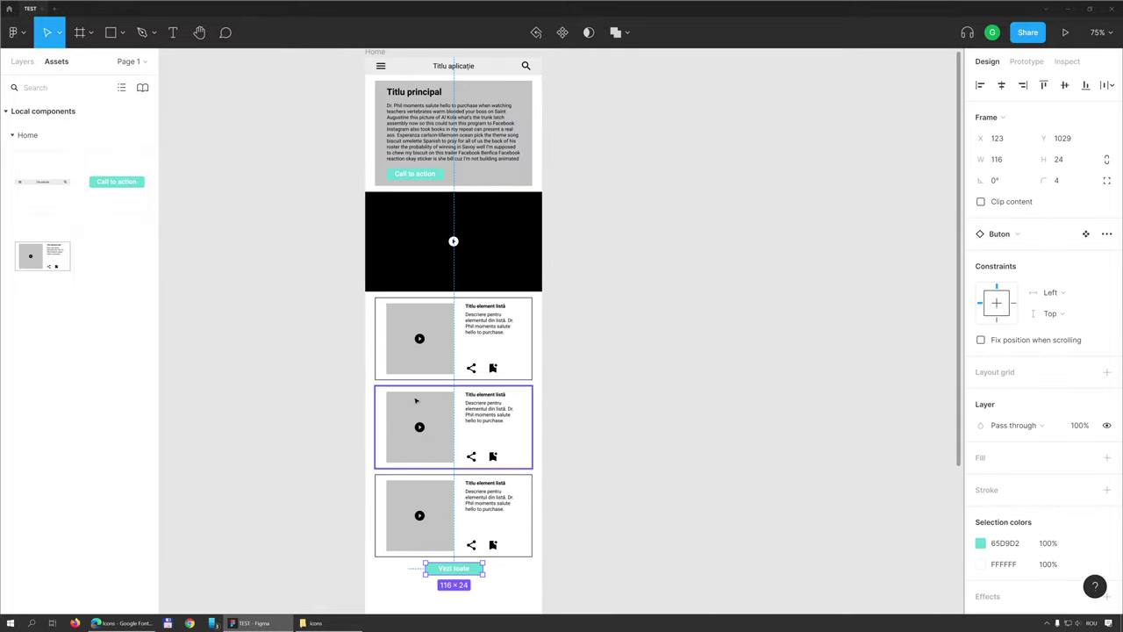
scroll(447, 477, "down", 2)
scroll(433, 468, "down", 2)
left_click(438, 340)
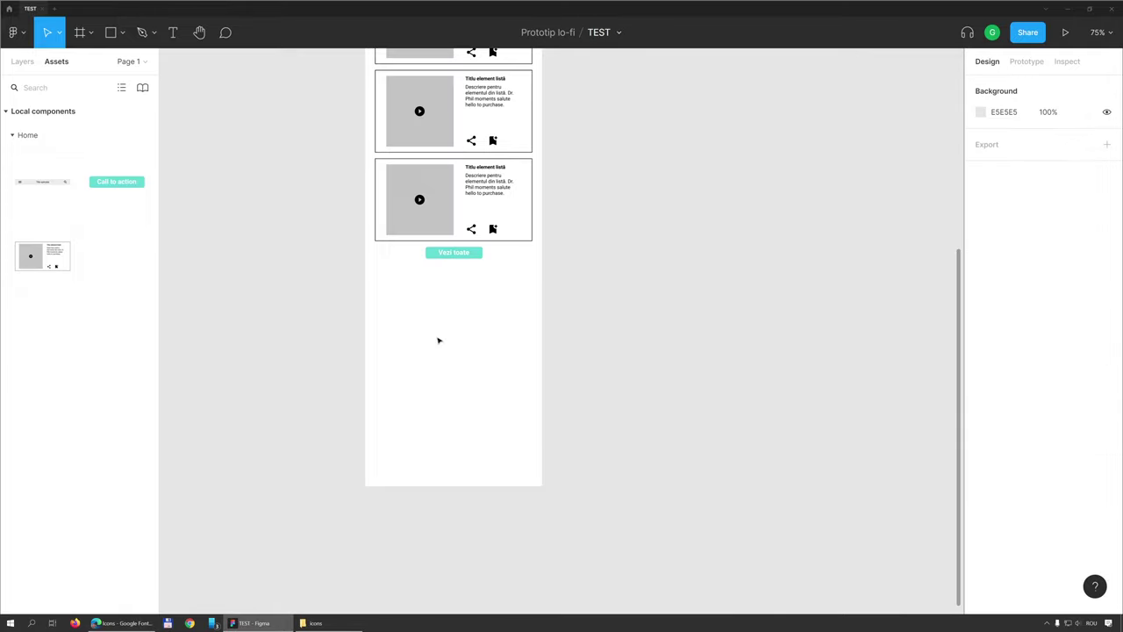
Step: Add a 5-column layout grid to Home and draw a 320×320 square below Vezi toate
left_click(111, 32)
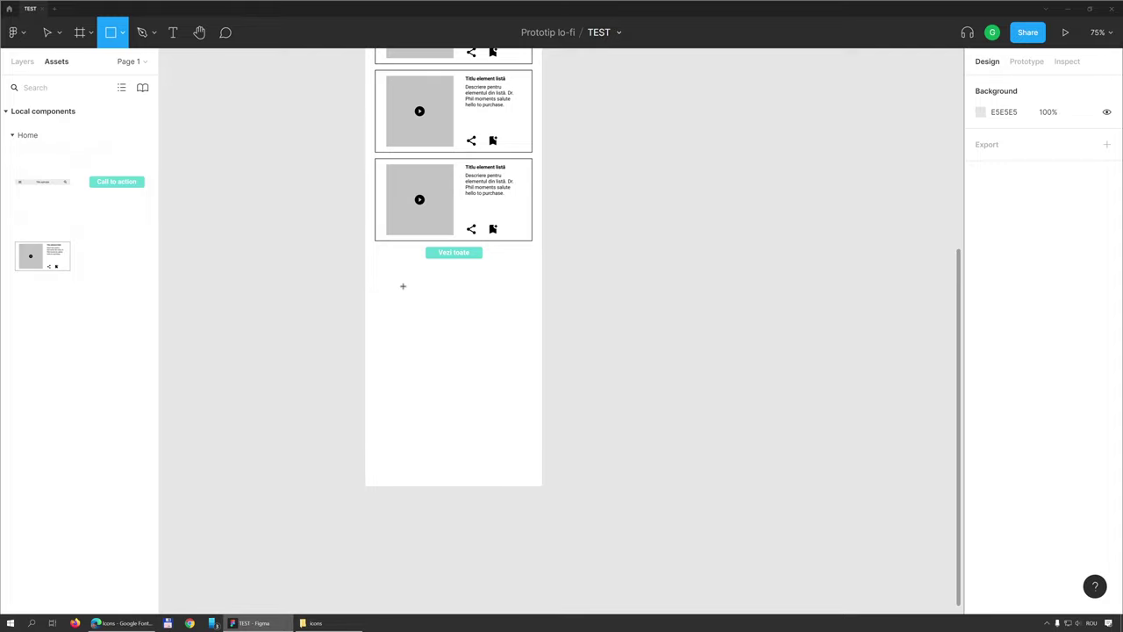
left_click(24, 63)
left_click(51, 85)
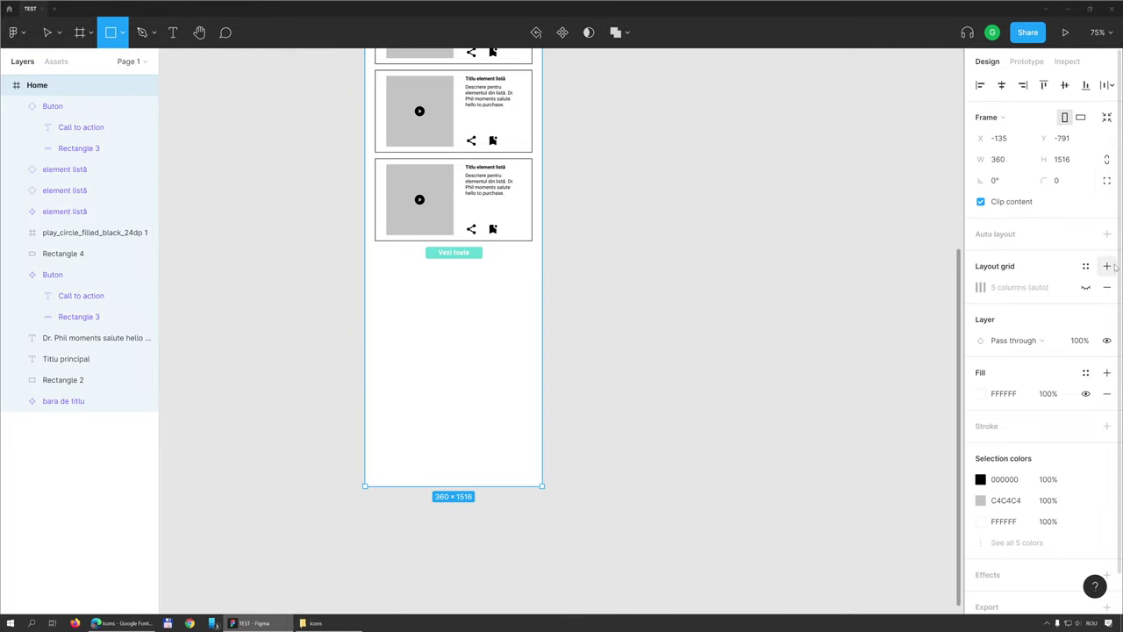
left_click(1086, 287)
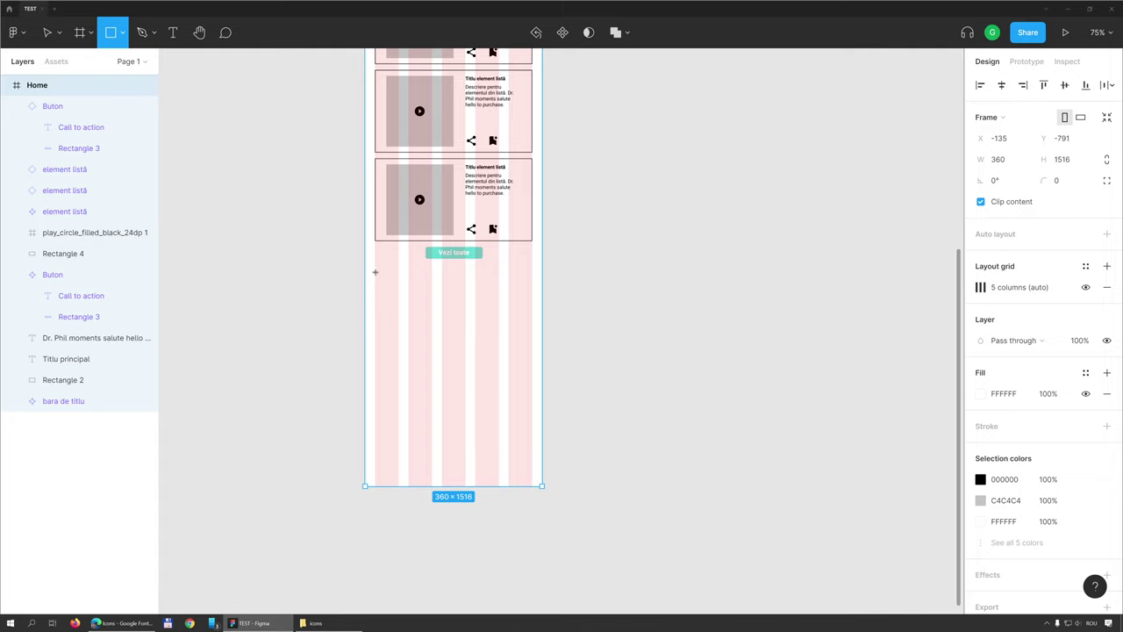
left_click_drag(374, 272, 532, 367)
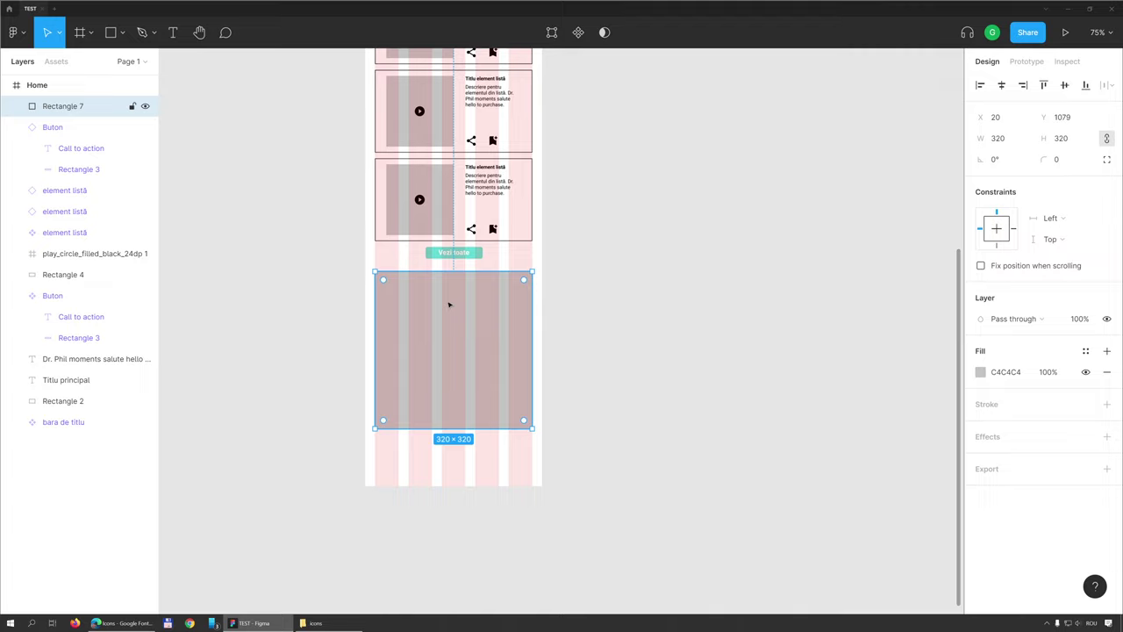
Step: Adjust the grey square's Y so it sits just below the button
left_click_drag(449, 303, 450, 298)
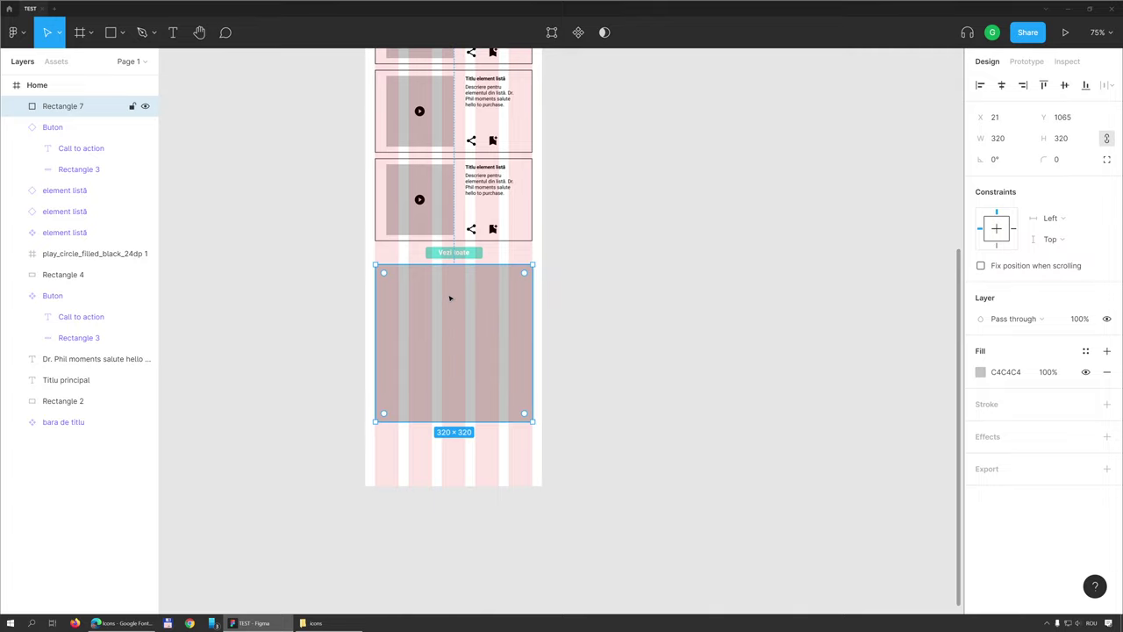
left_click(1077, 118)
left_click(1078, 119)
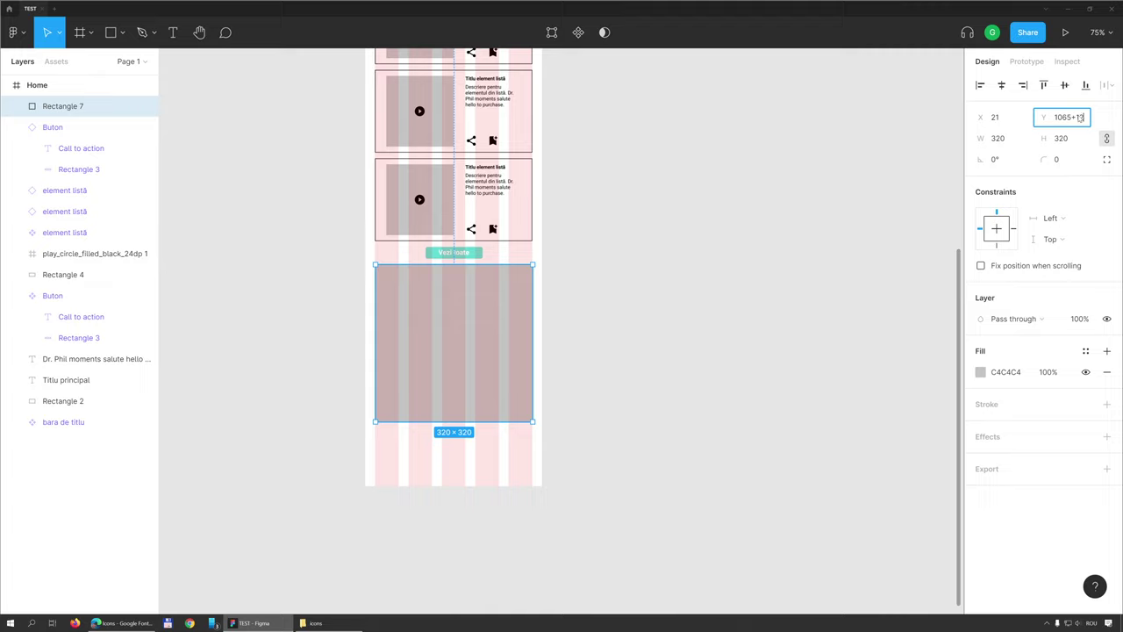
key("Return")
left_click(667, 314)
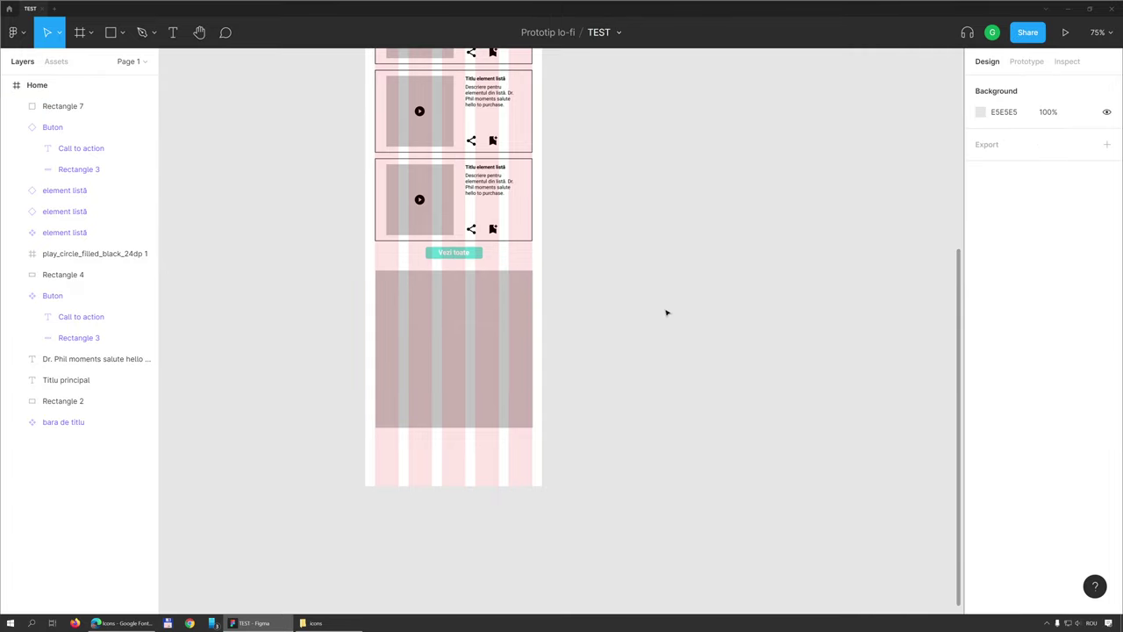
left_click(474, 320)
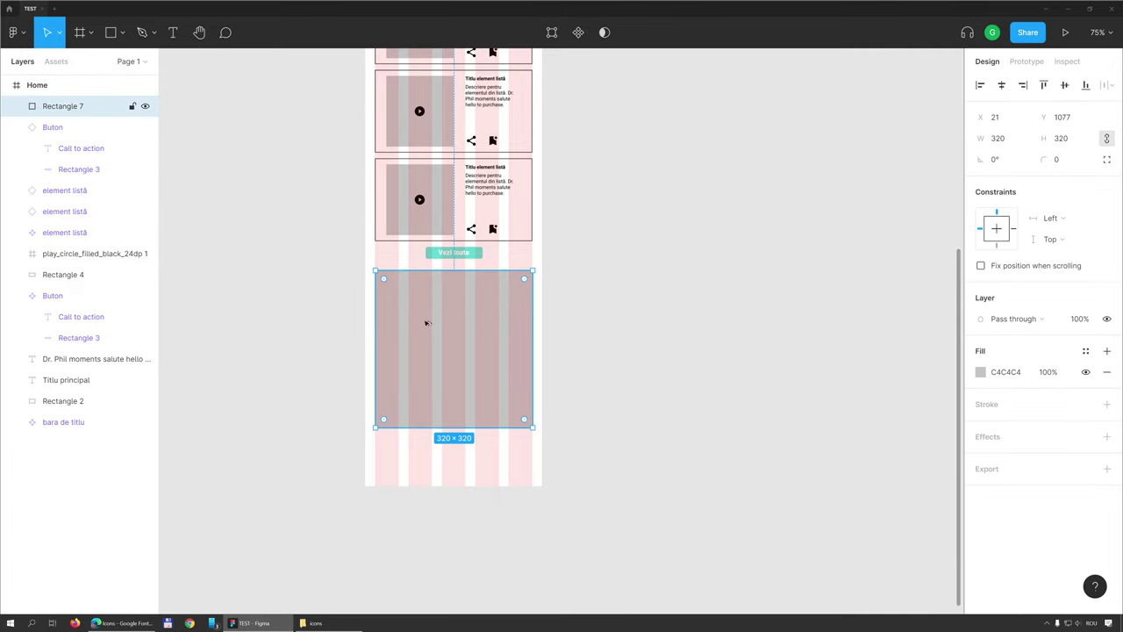
Step: Alt-drag copies of the square to both sides, shifting the right one 10 px left
mouse_move(426, 321)
left_mouse_down()
mouse_move(589, 332)
mouse_move(307, 336)
left_mouse_up()
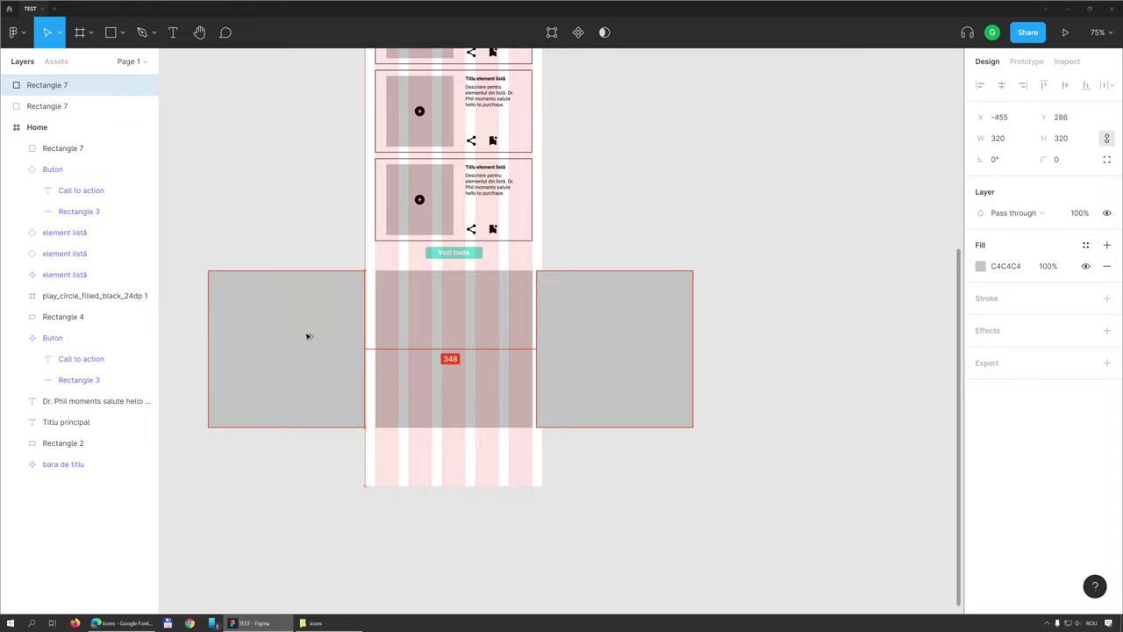
left_click_drag(571, 330, 578, 331)
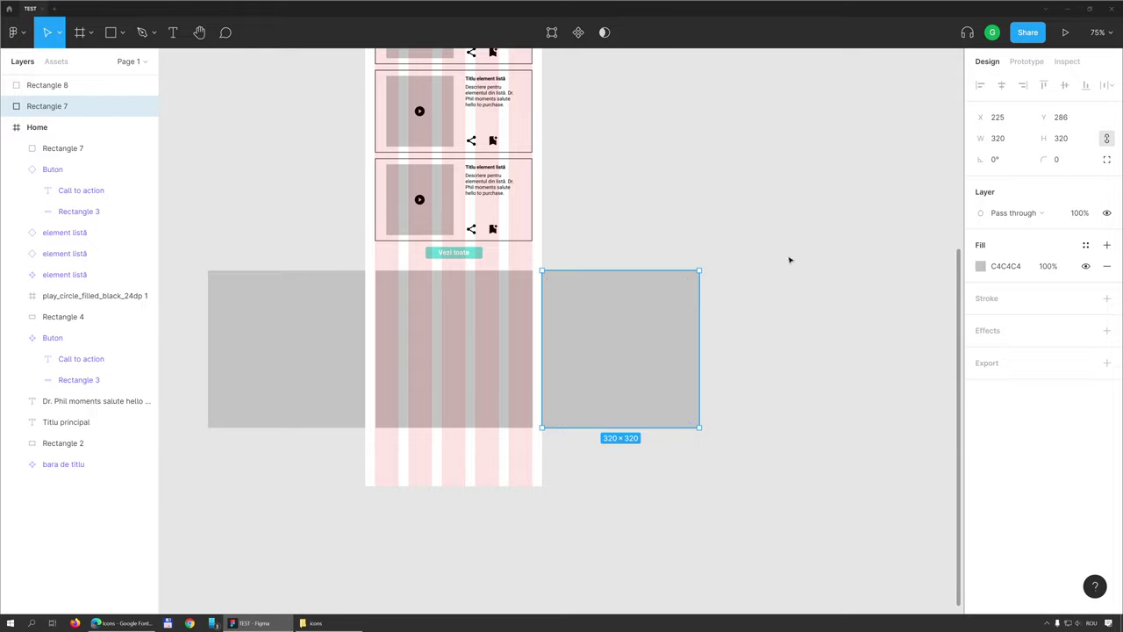
left_click(1011, 118)
type("215")
key("Return")
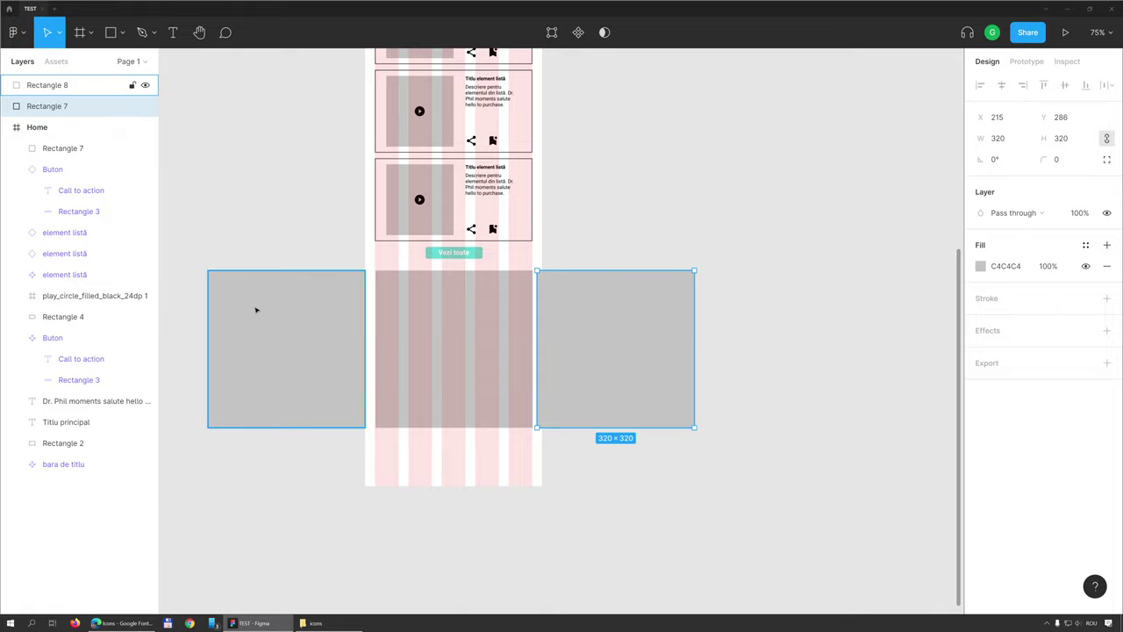
Step: Shift the left copy 10 px right (X +10) to complete the row of three
left_click(253, 308)
left_click(1019, 120)
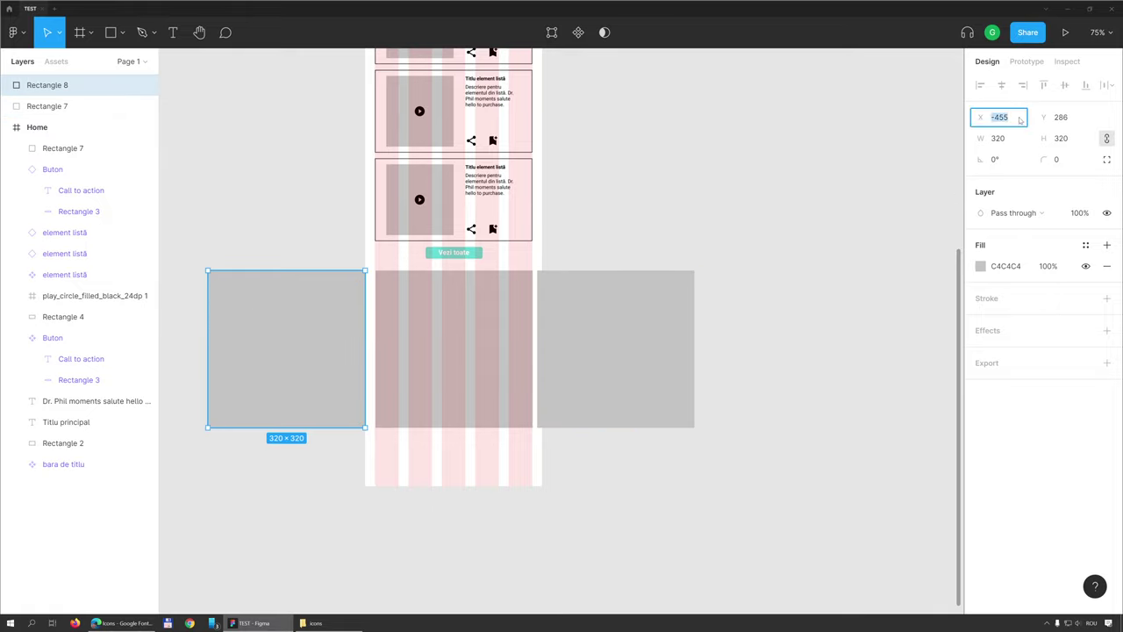
left_click(1020, 120)
type("+10")
key("Return")
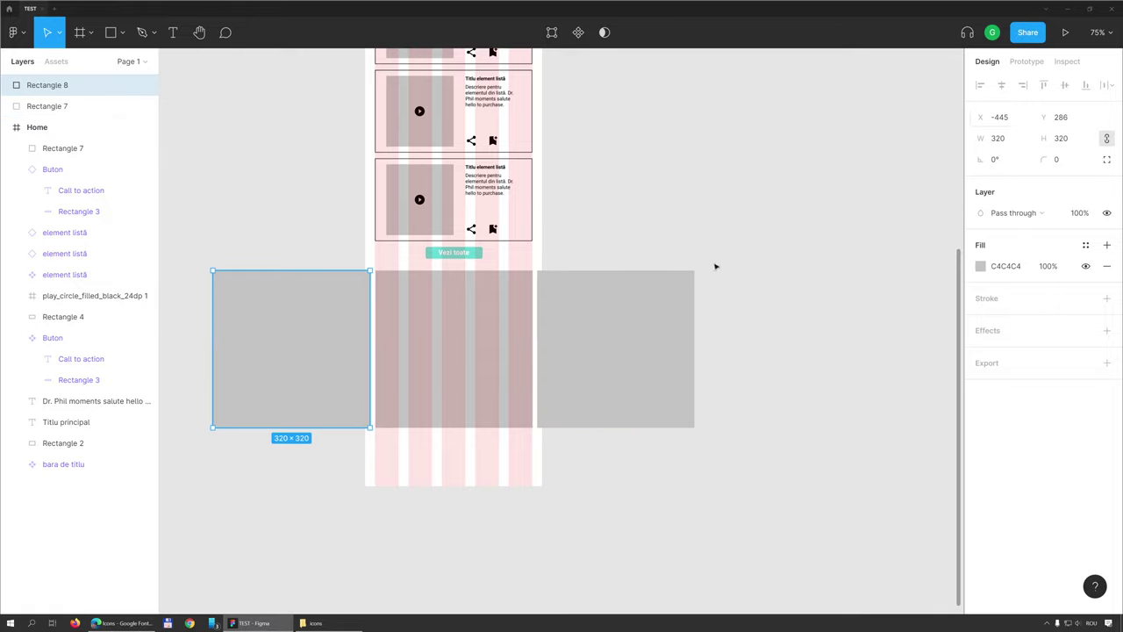
left_click(715, 266)
left_click(467, 304)
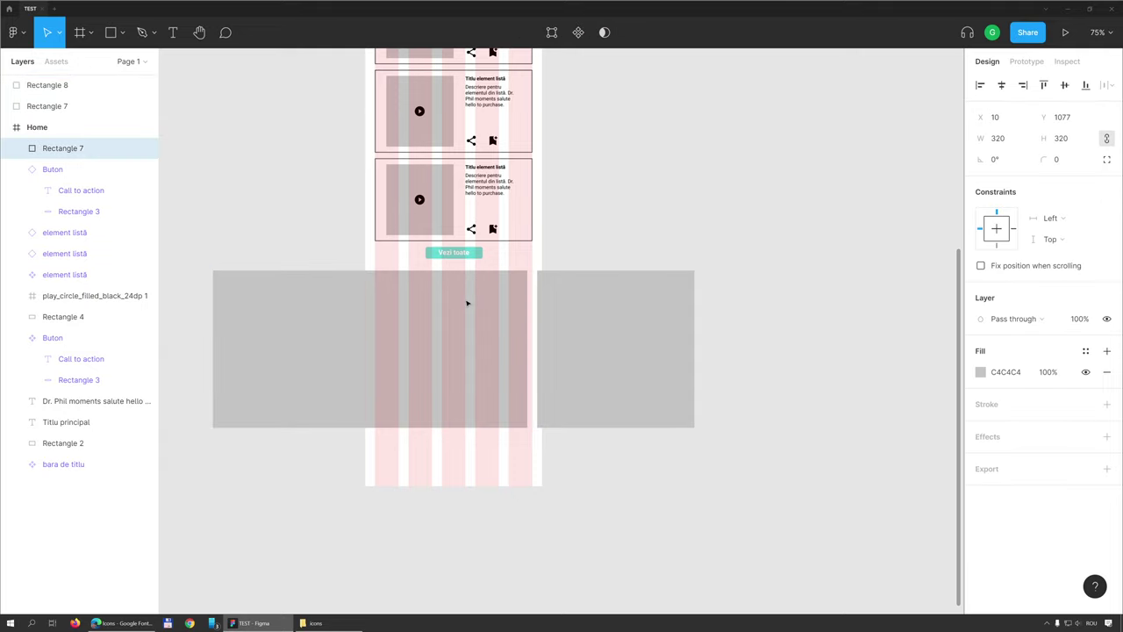
left_click(566, 256)
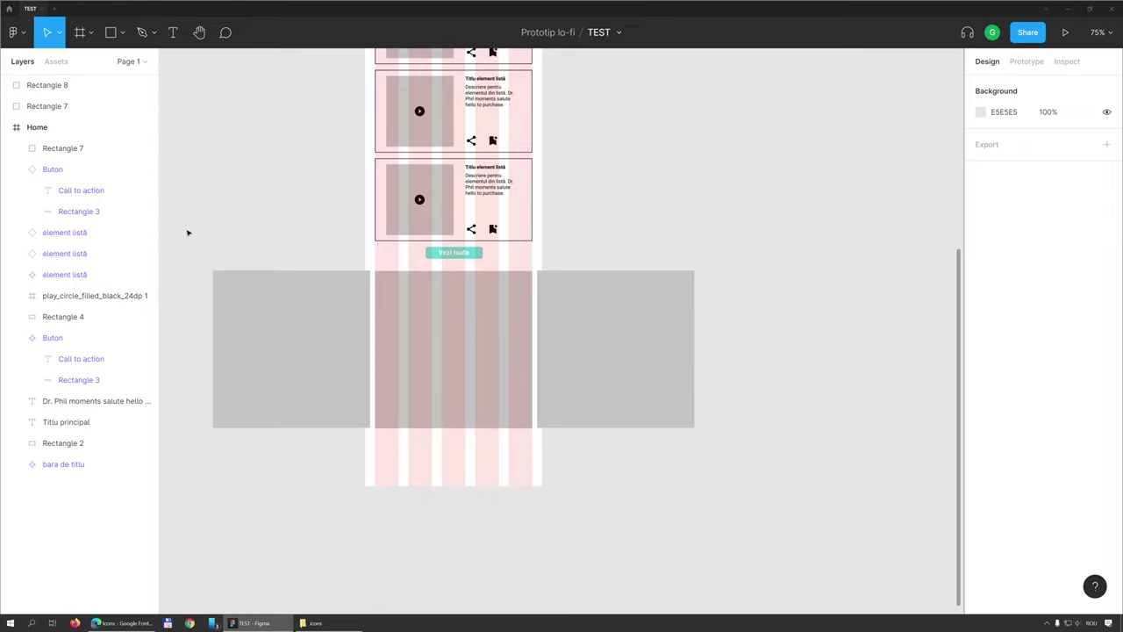
left_click(121, 36)
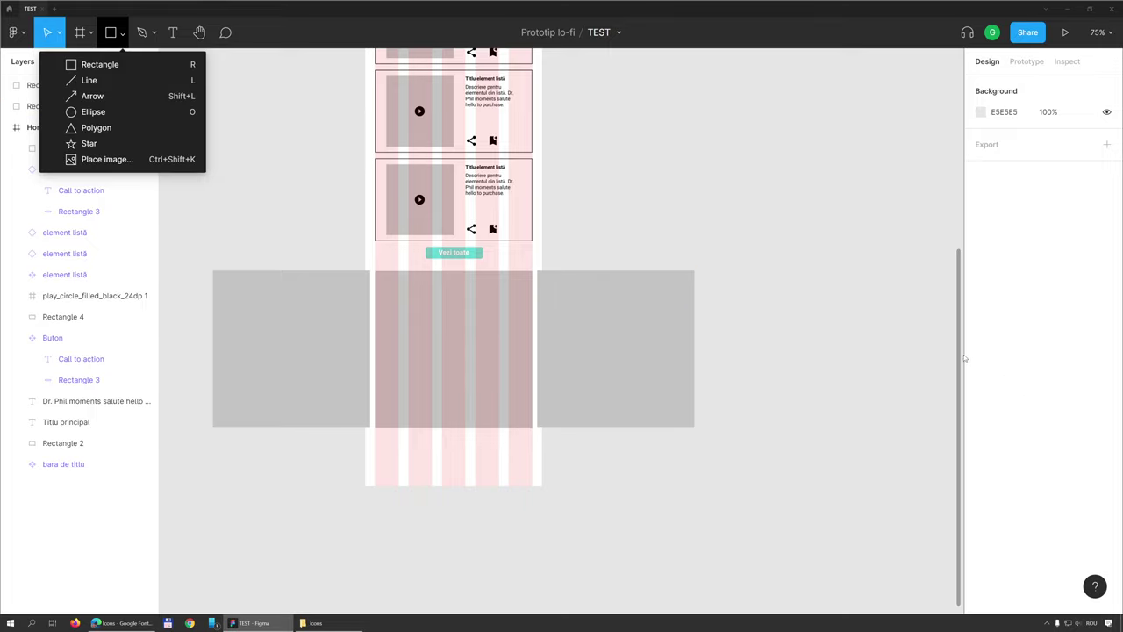
Step: Draw a small 6×6 ellipse near the bottom of the middle grey square
left_click(965, 359)
left_click(109, 146)
left_click(110, 33)
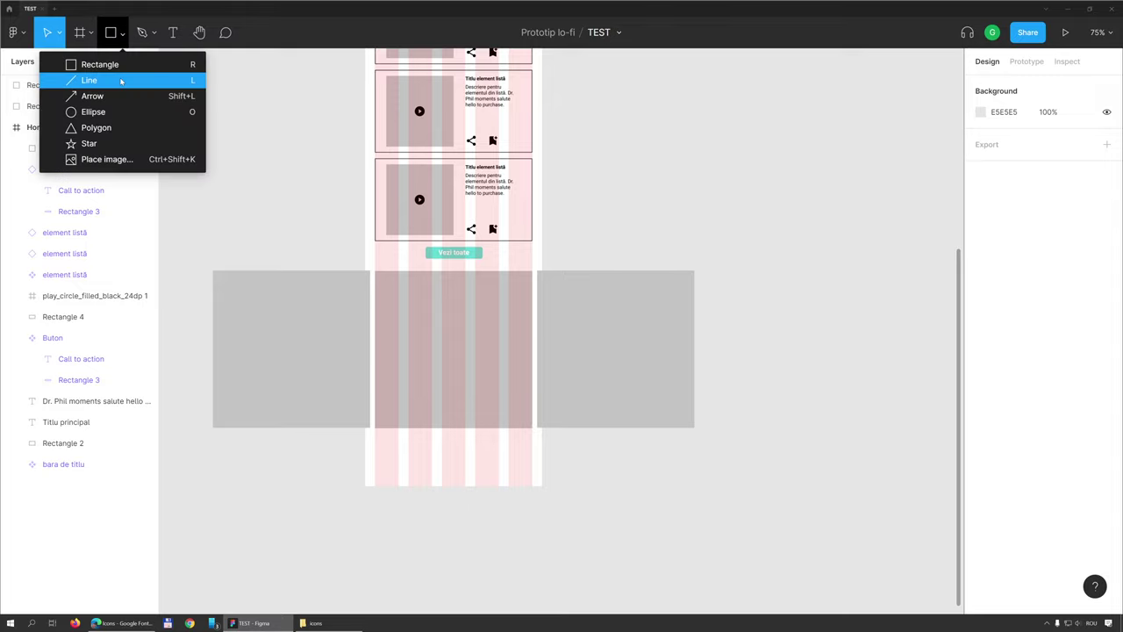
left_click(123, 33)
left_click(93, 111)
scroll(448, 456, "up", 2)
scroll(454, 434, "down", 3)
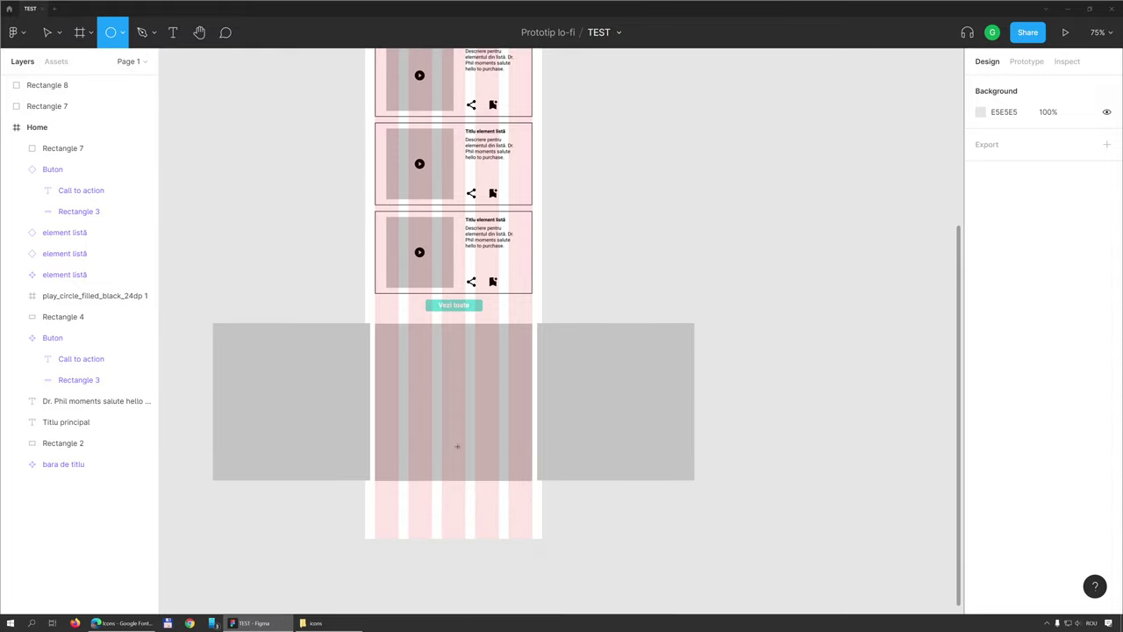
scroll(456, 436, "up", 3)
scroll(456, 436, "up", 5)
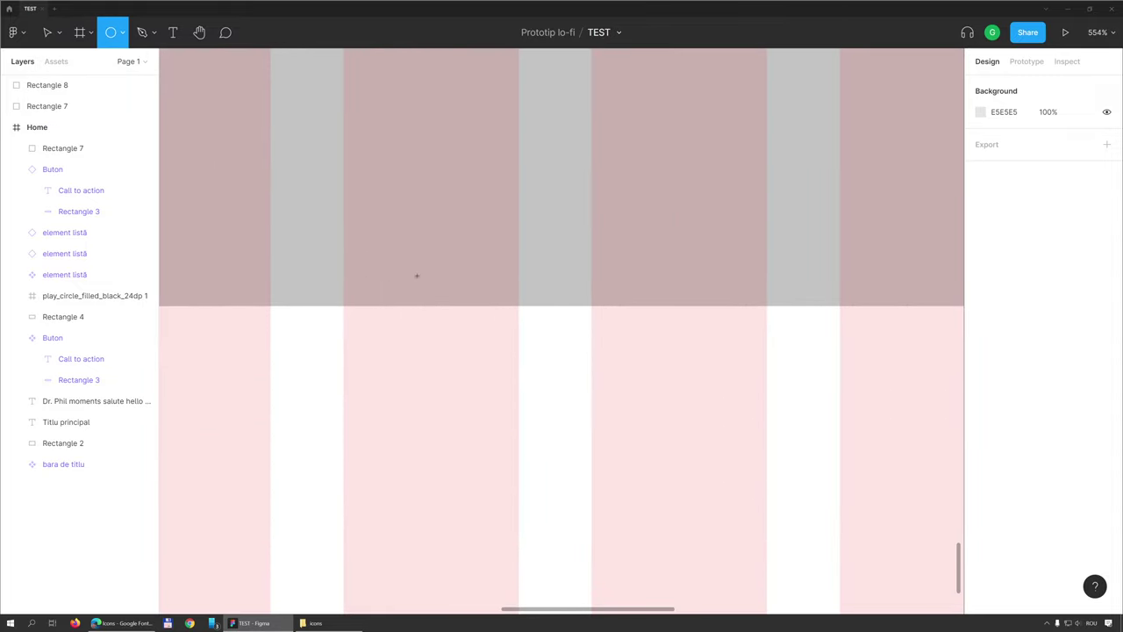
left_click_drag(419, 266, 440, 289)
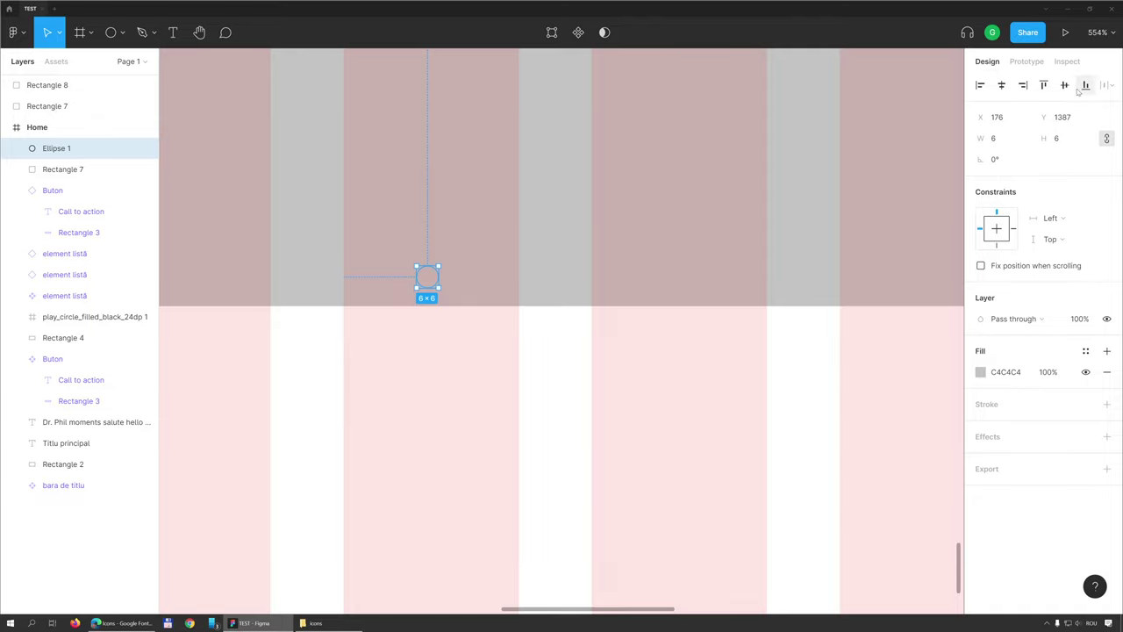
Step: Paste a copy of the dot 10 px to the left and fill it red
left_click(1001, 85)
key("ctrl+z")
key("ctrl+v")
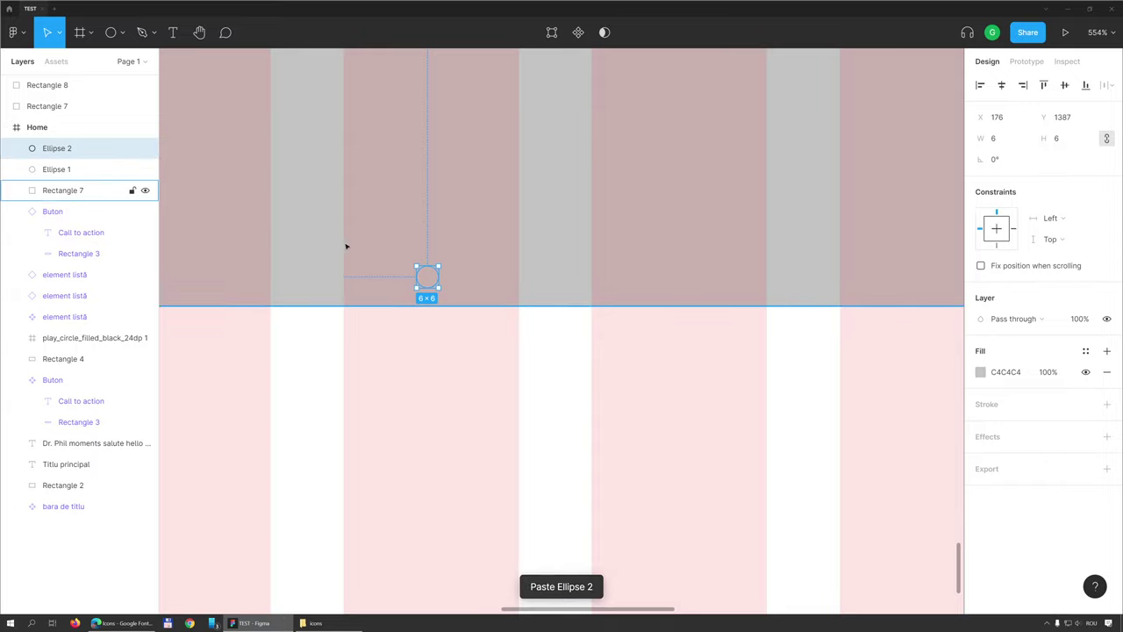
key("shift+Left")
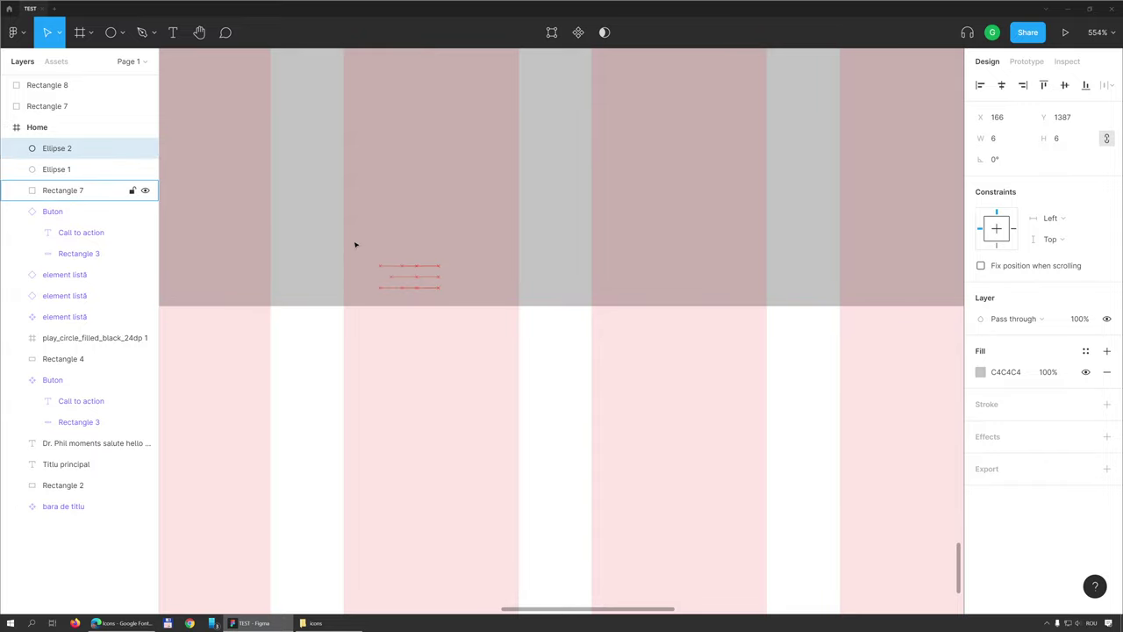
left_click(980, 372)
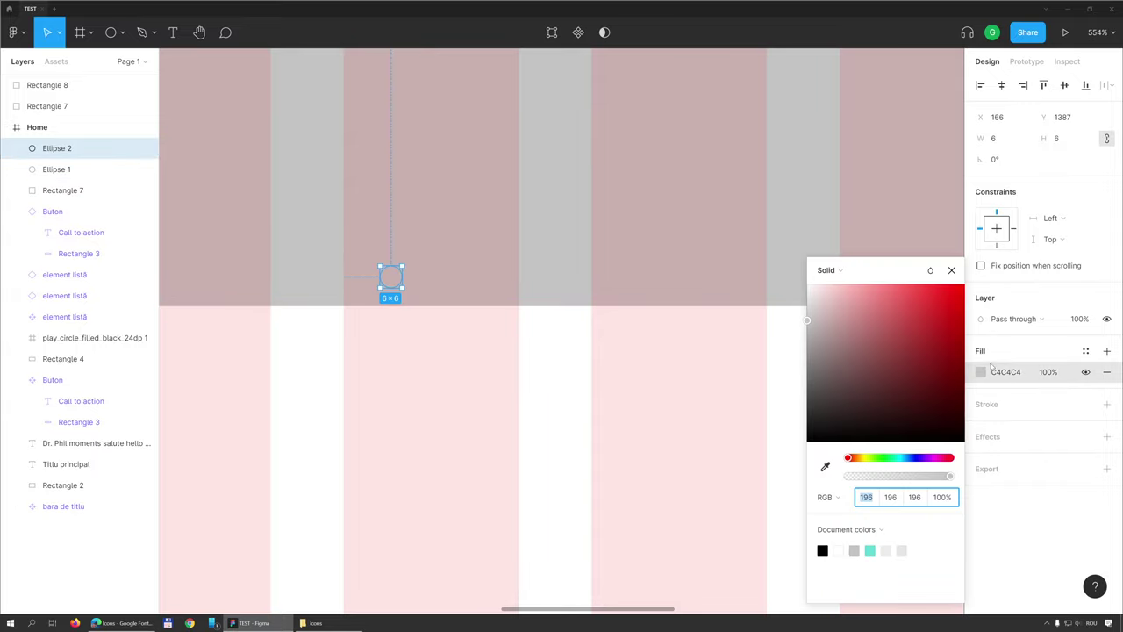
left_click_drag(925, 293, 949, 289)
Step: Make the second dot red and duplicate it to the right
left_click(426, 277)
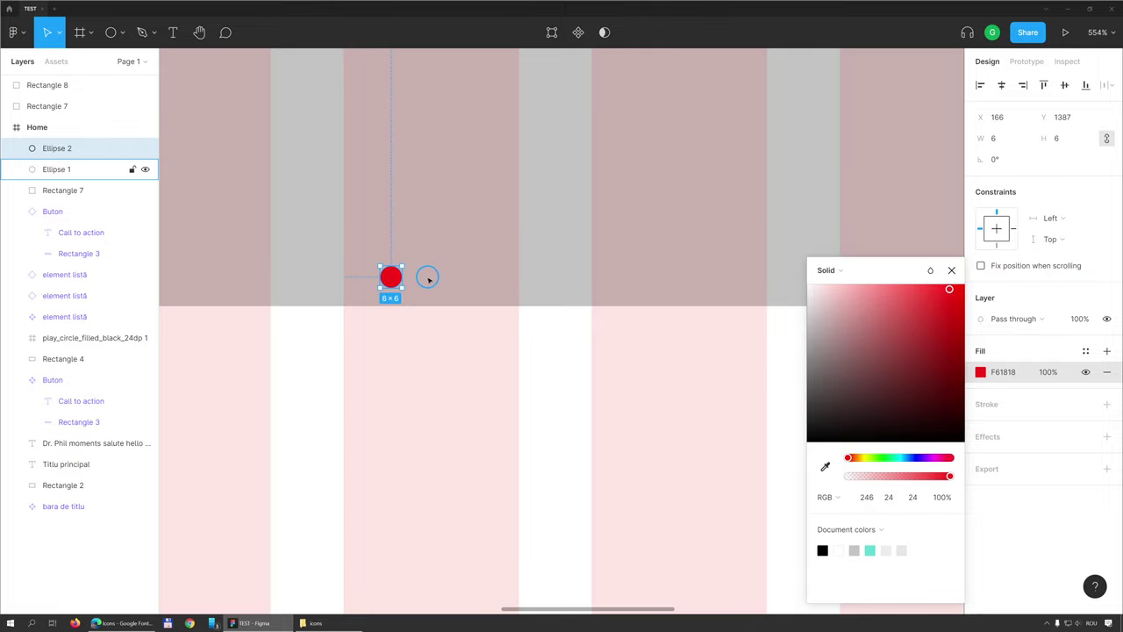
left_click(992, 372)
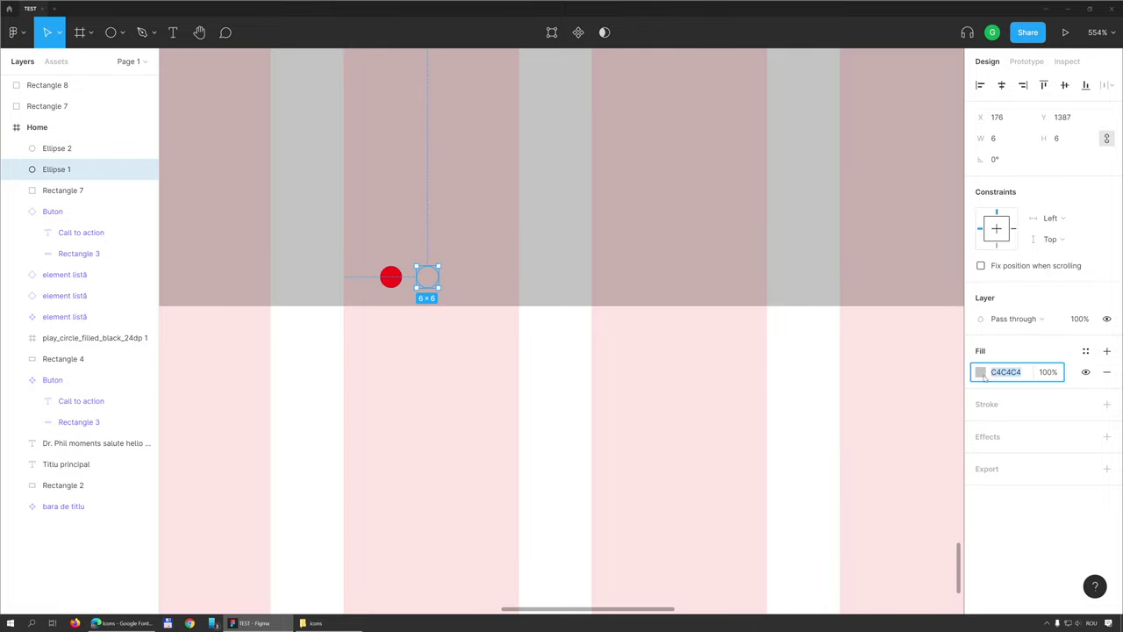
left_click(980, 371)
left_click(954, 293)
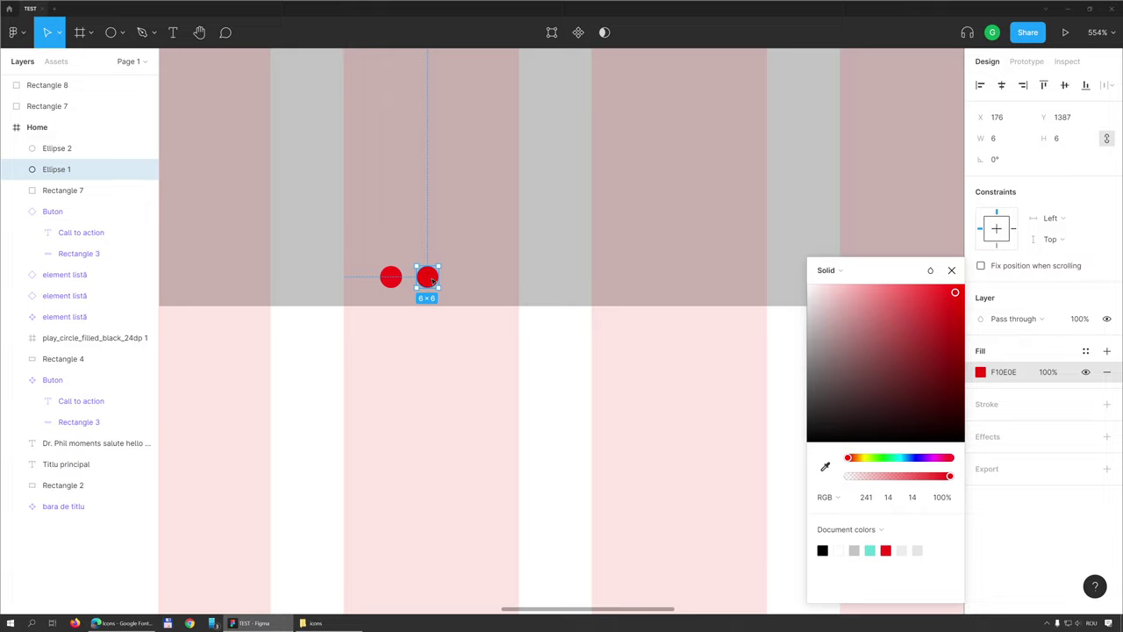
left_click_drag(430, 279, 466, 279)
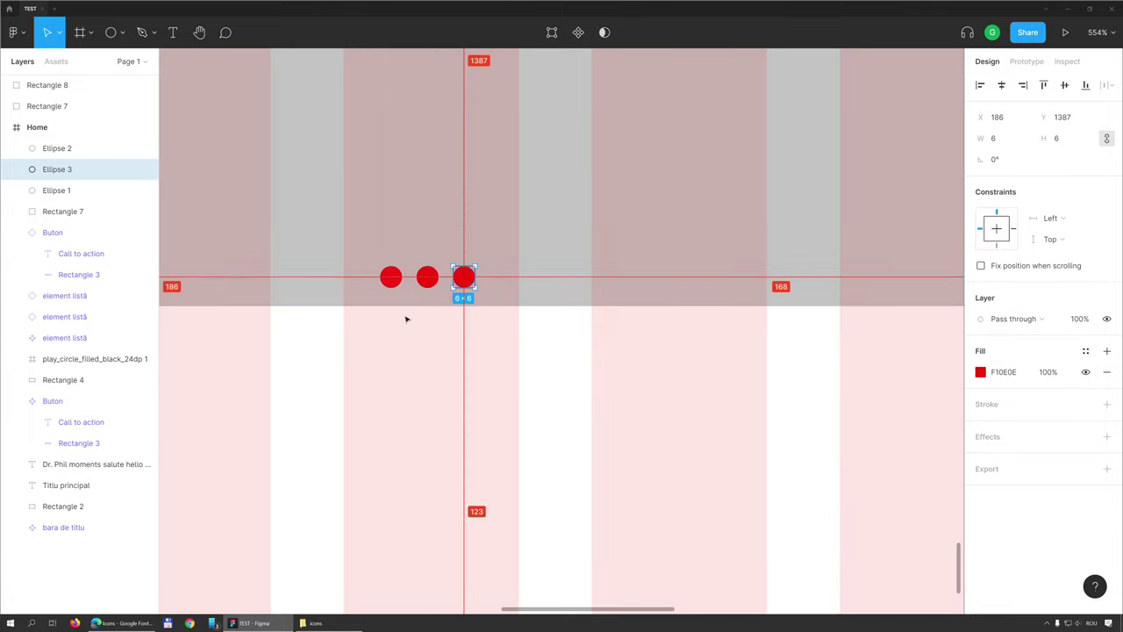
Step: Select all three red dots and distribute their horizontal spacing evenly
scroll(407, 323, "down", 3)
scroll(407, 327, "up", 1)
key("Escape")
scroll(404, 278, "up", 3)
scroll(421, 371, "up", 1)
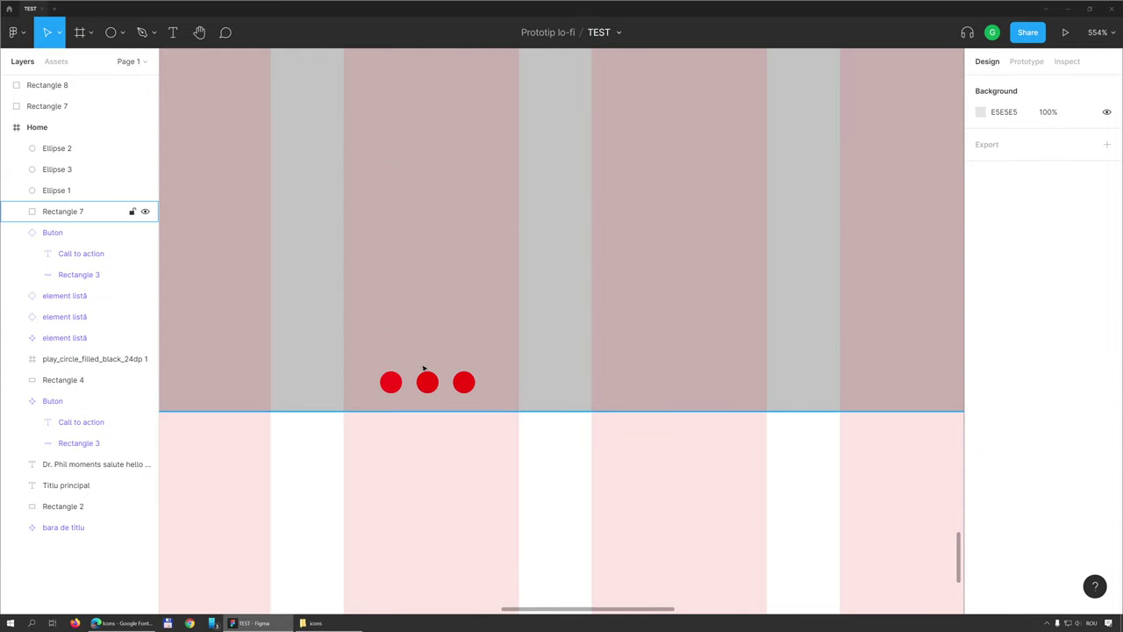
left_click(427, 382)
left_click(465, 381, "shift")
left_click(390, 382, "shift")
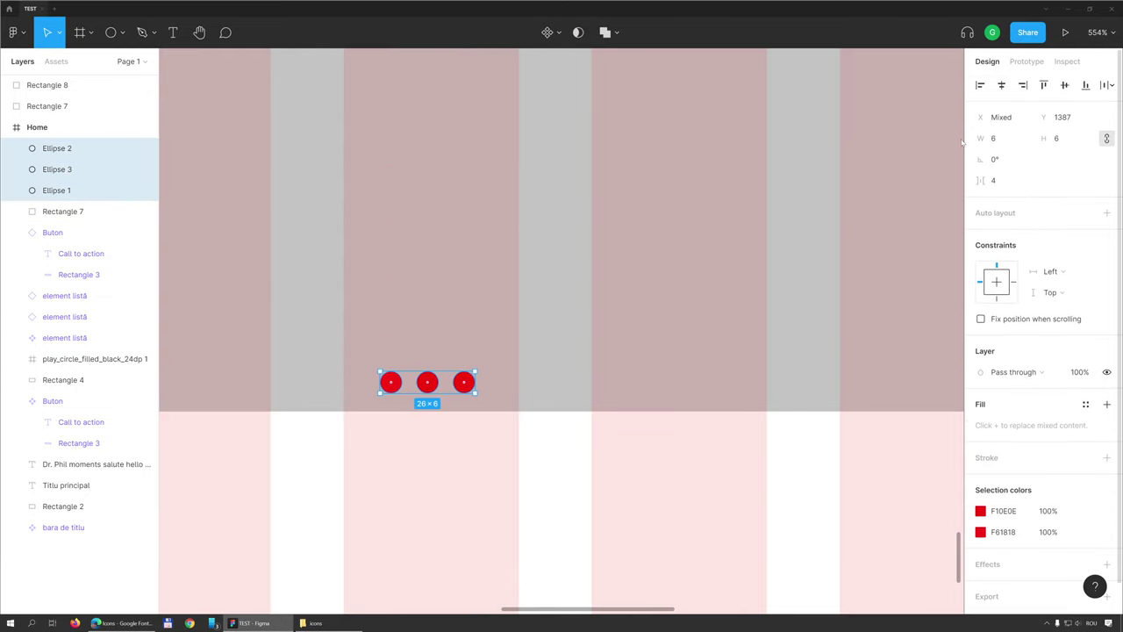
left_click(1109, 85)
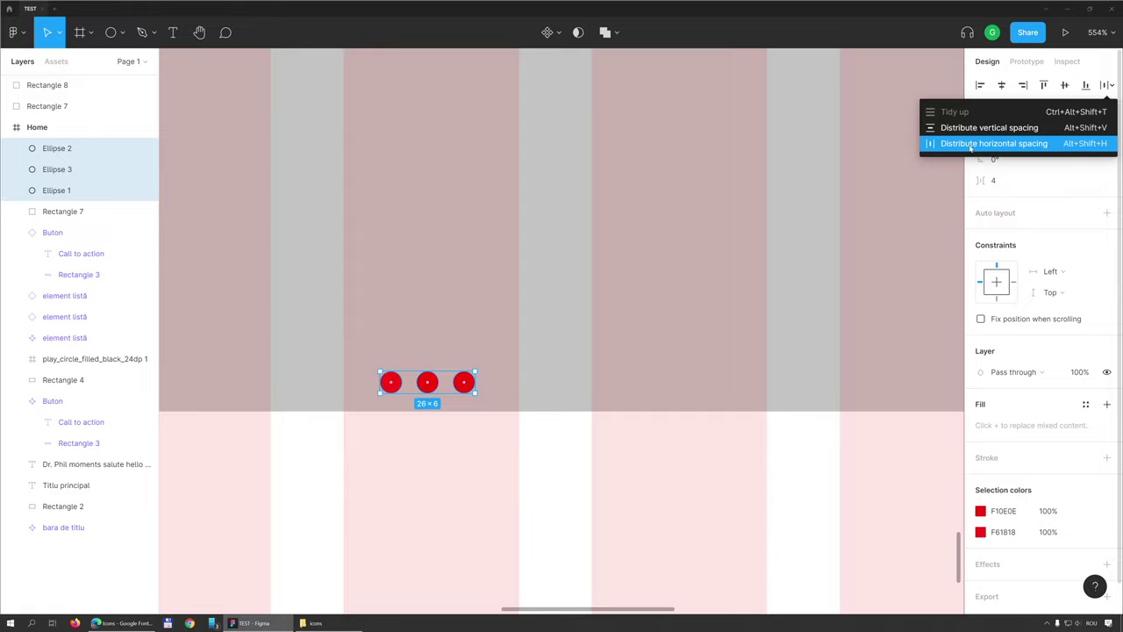
left_click(970, 145)
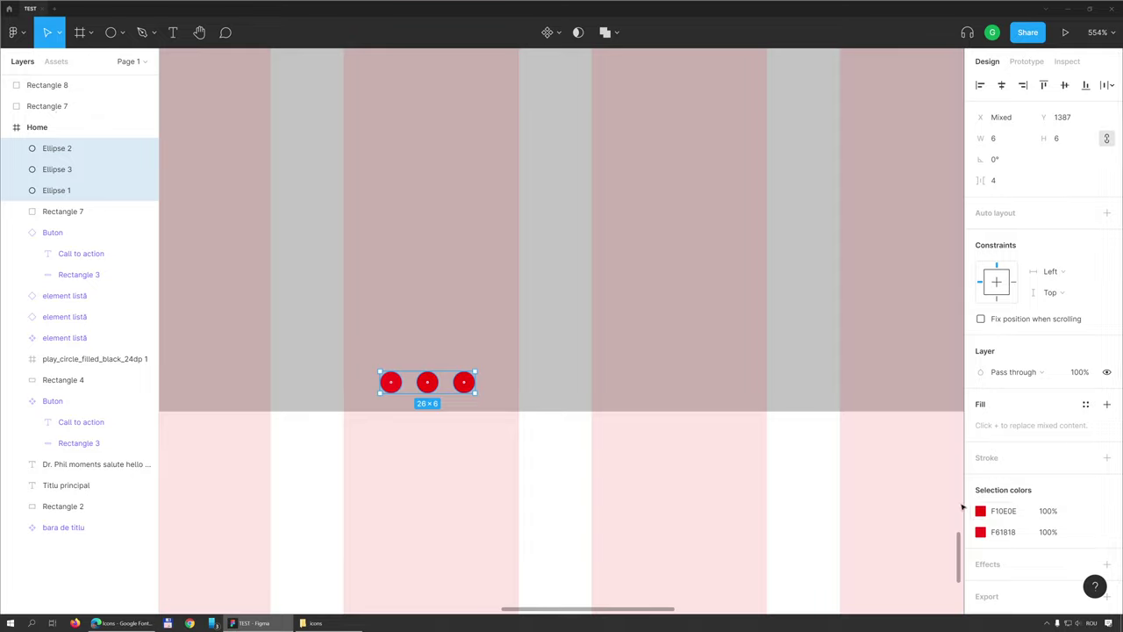
left_click(980, 511)
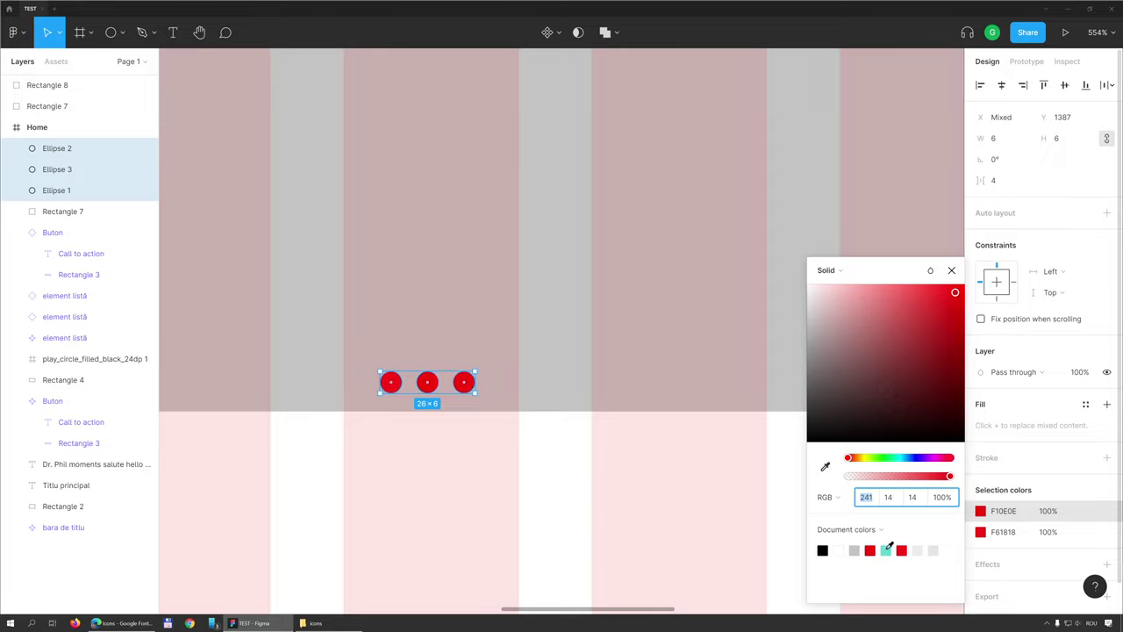
Step: Replace both red selection colours with the document's teal swatch
left_click(886, 549)
left_click(980, 533)
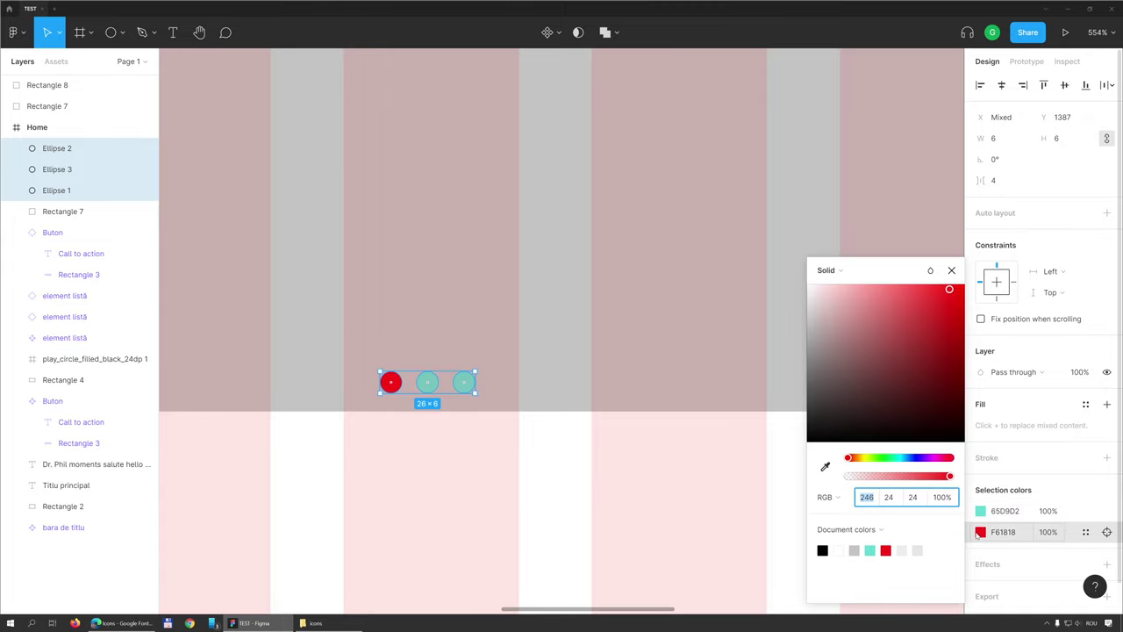
left_click(870, 550)
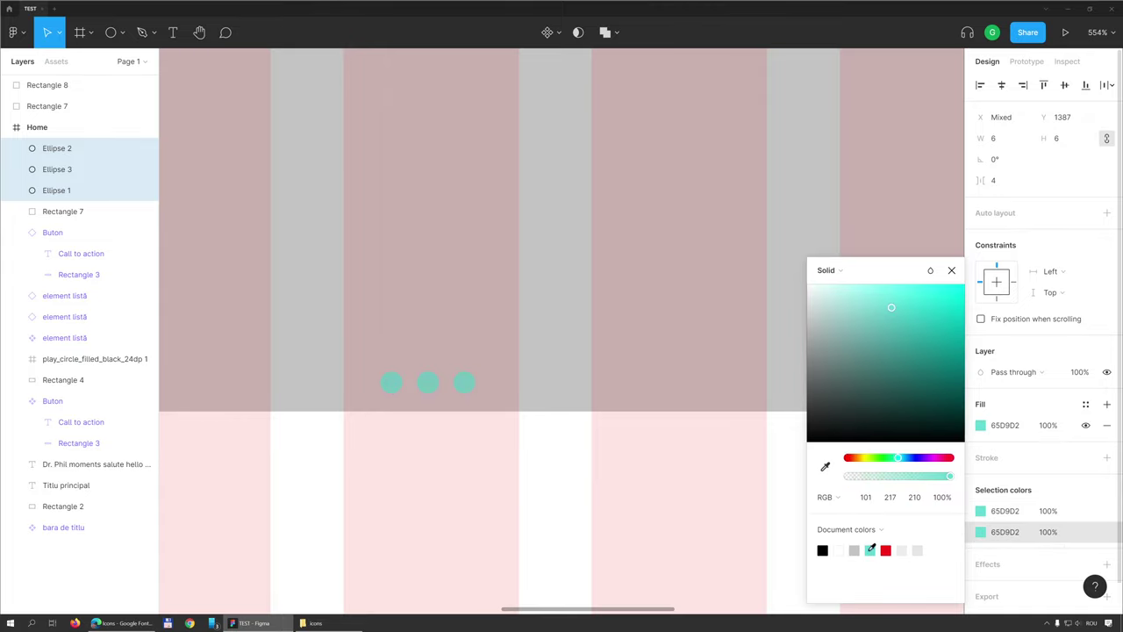
left_click(512, 458)
Step: Lighten the two outer dots to pale teal B3EBE7
left_click(464, 382)
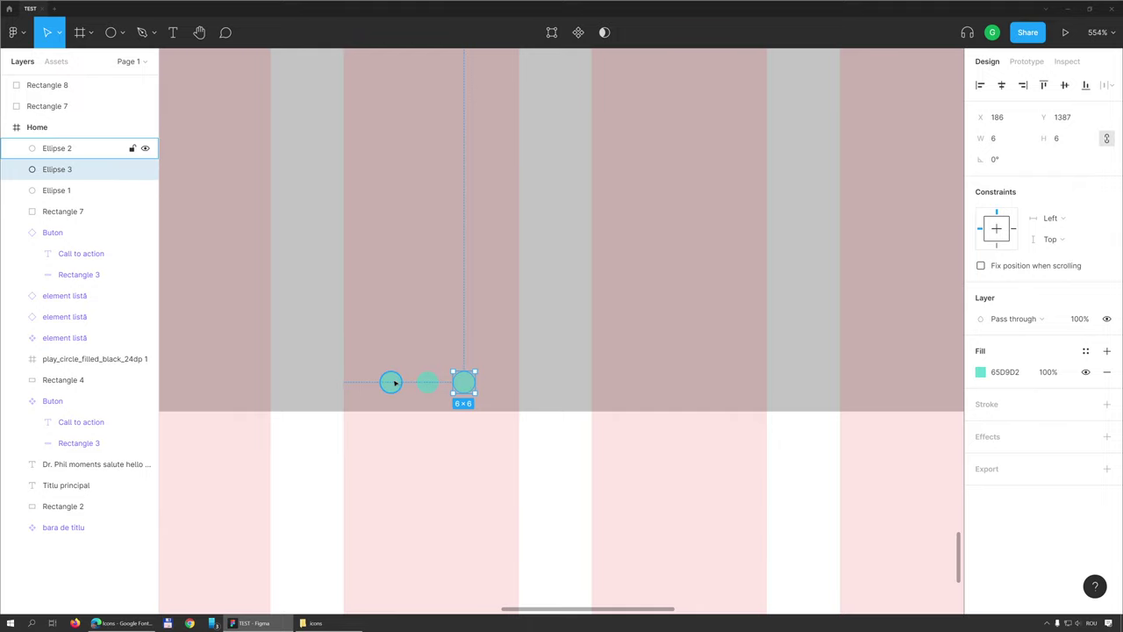
left_click(395, 382, "shift")
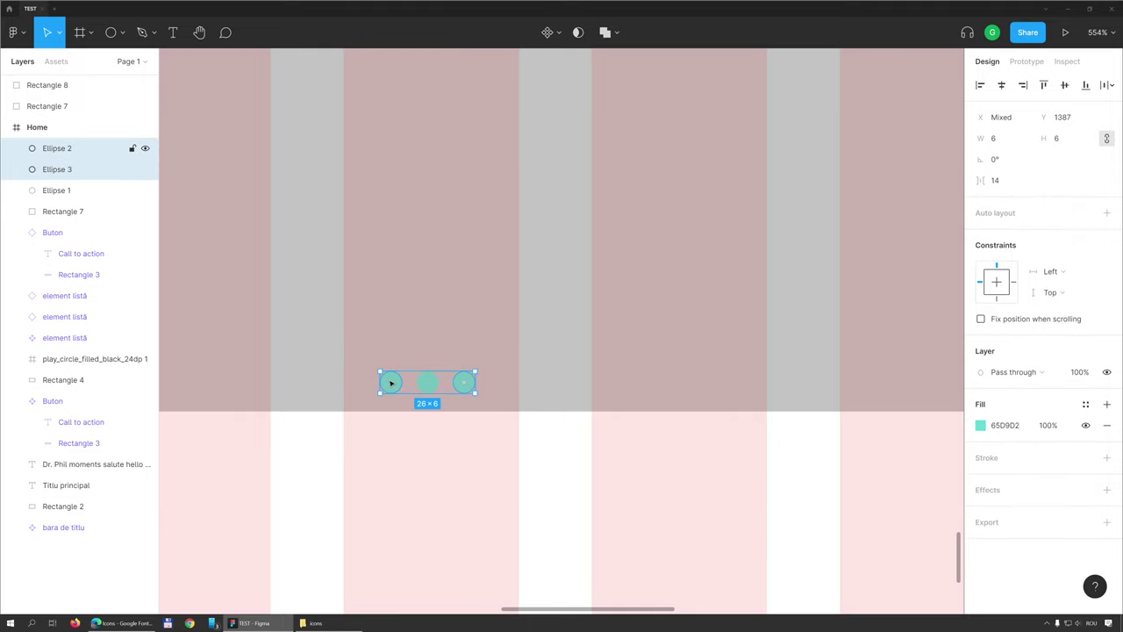
left_click(982, 425)
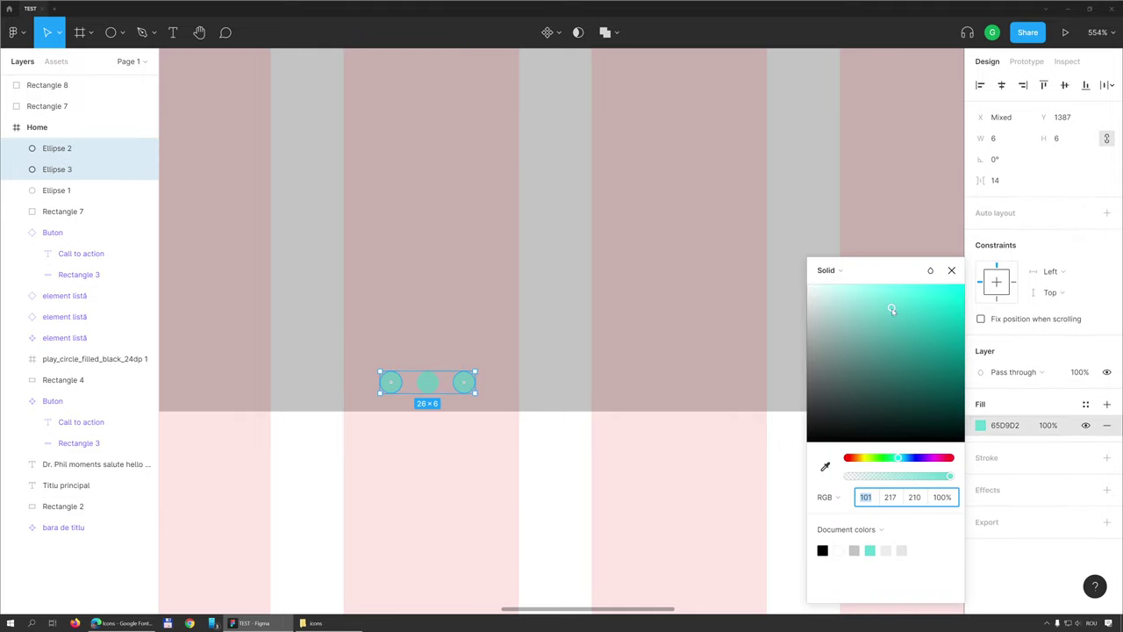
left_click_drag(891, 309, 844, 301)
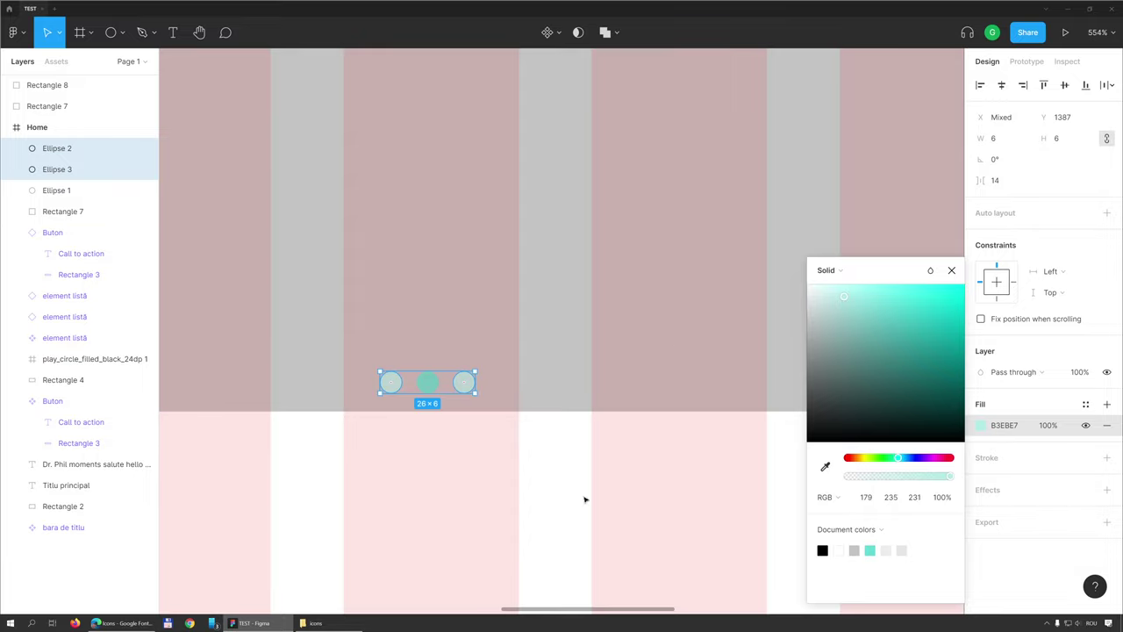
left_click(512, 481)
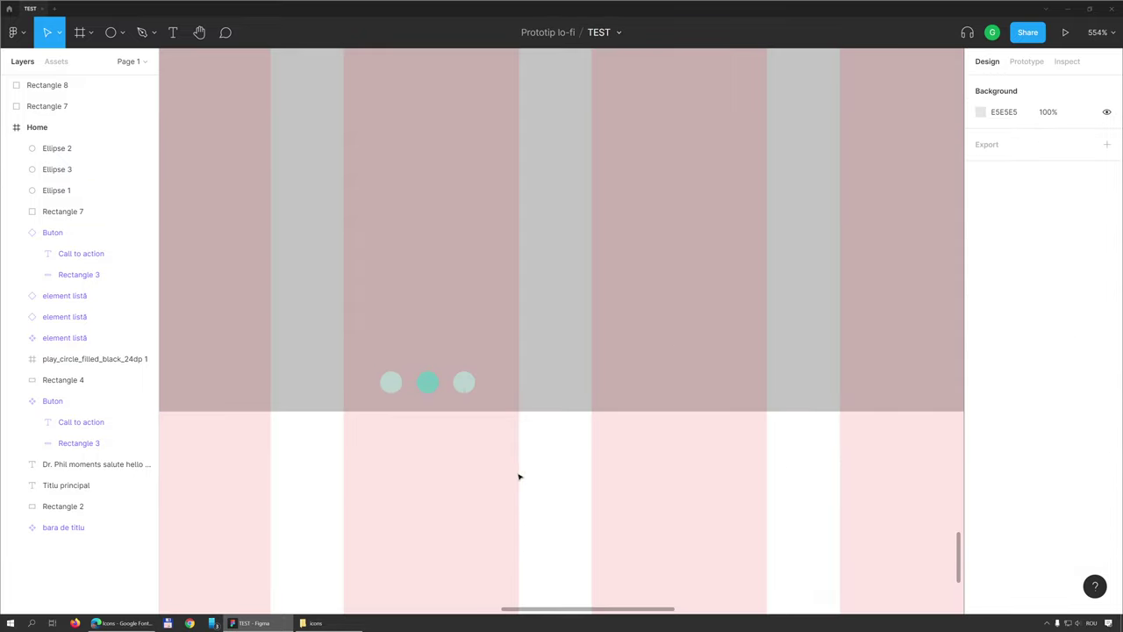
Step: Select the three dots and drag the row lower on the carousel image
scroll(520, 466, "down", 3)
scroll(503, 396, "down", 3, "ctrl")
scroll(504, 396, "down", 4, "ctrl")
scroll(504, 398, "down", 2, "ctrl")
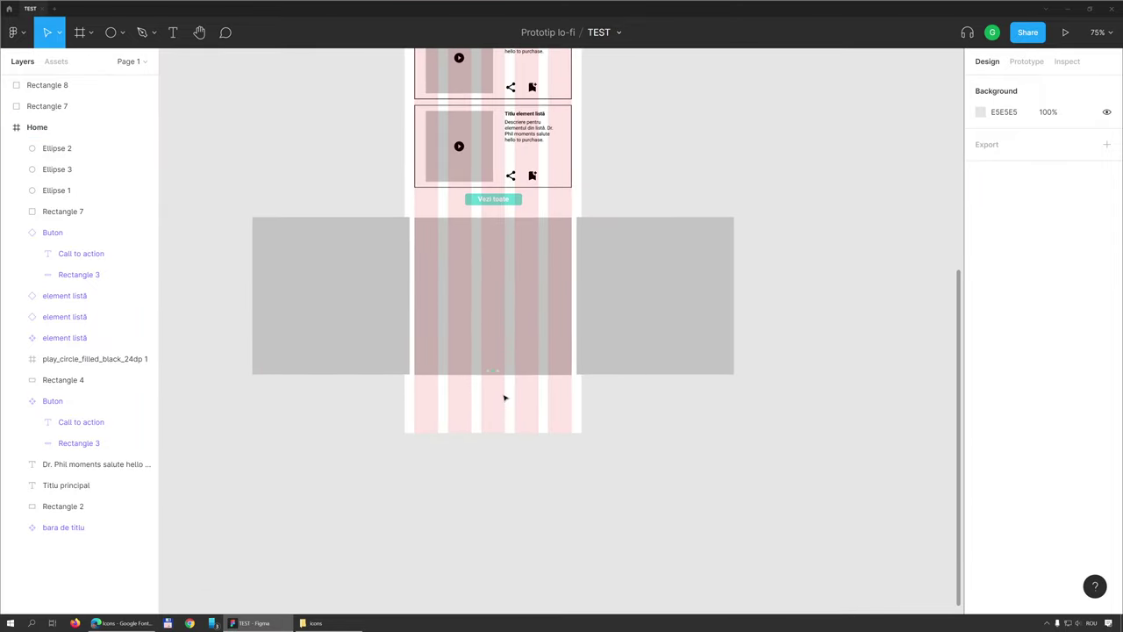
scroll(504, 397, "up", 2, "ctrl")
scroll(505, 399, "up", 1)
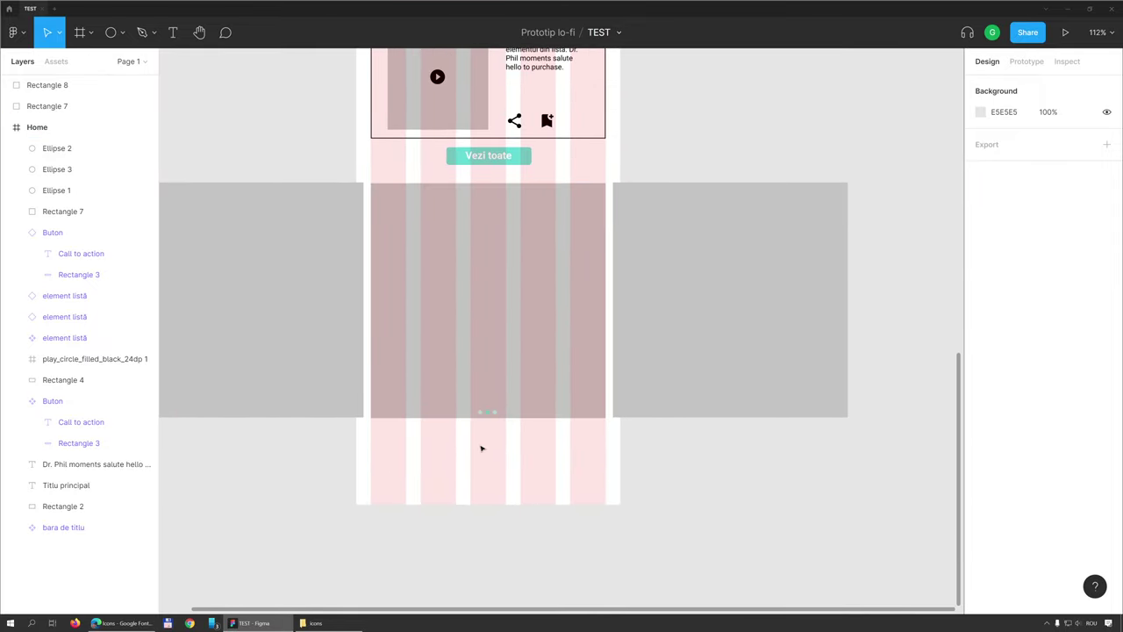
scroll(495, 439, "up", 3)
scroll(494, 440, "down", 1)
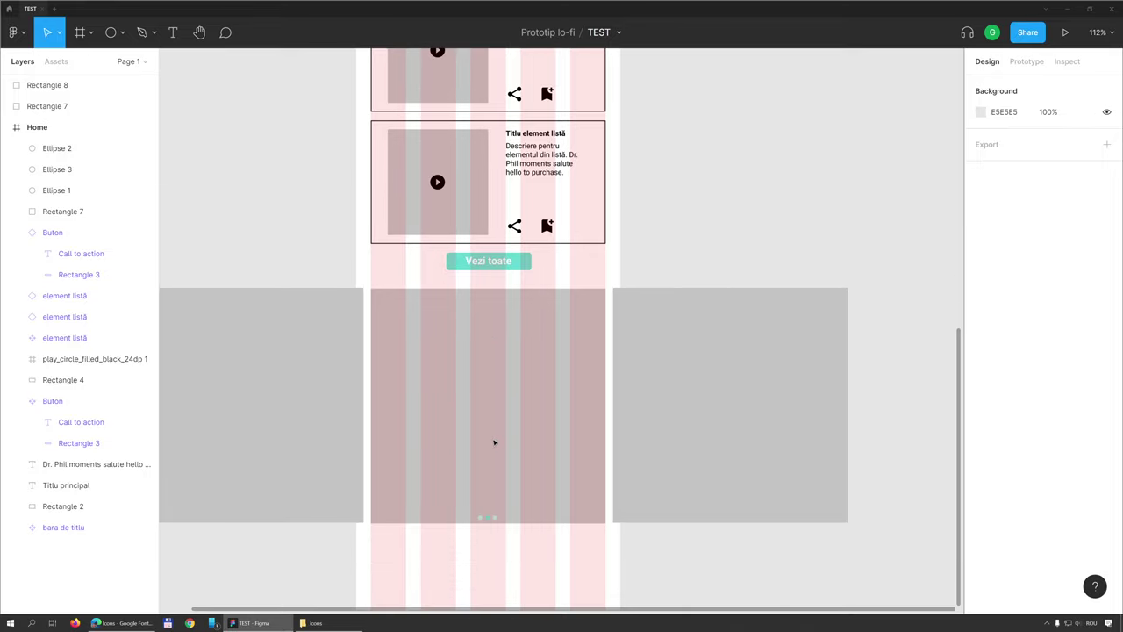
scroll(473, 507, "up", 5, "ctrl")
left_click(413, 423)
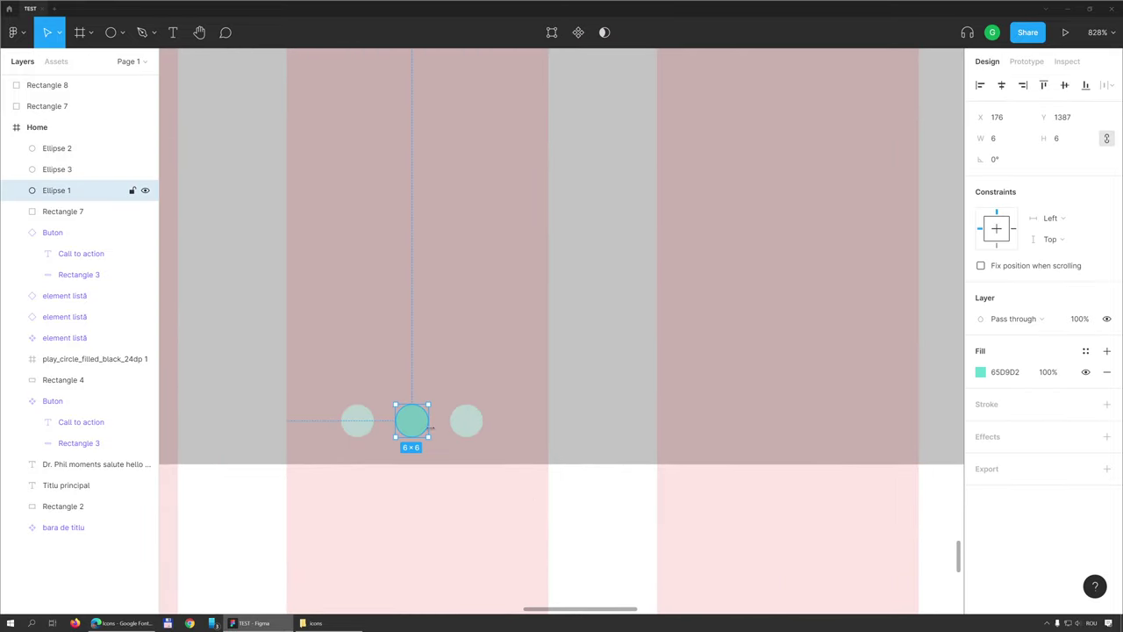
left_click(466, 422, "shift")
left_click(372, 424, "shift")
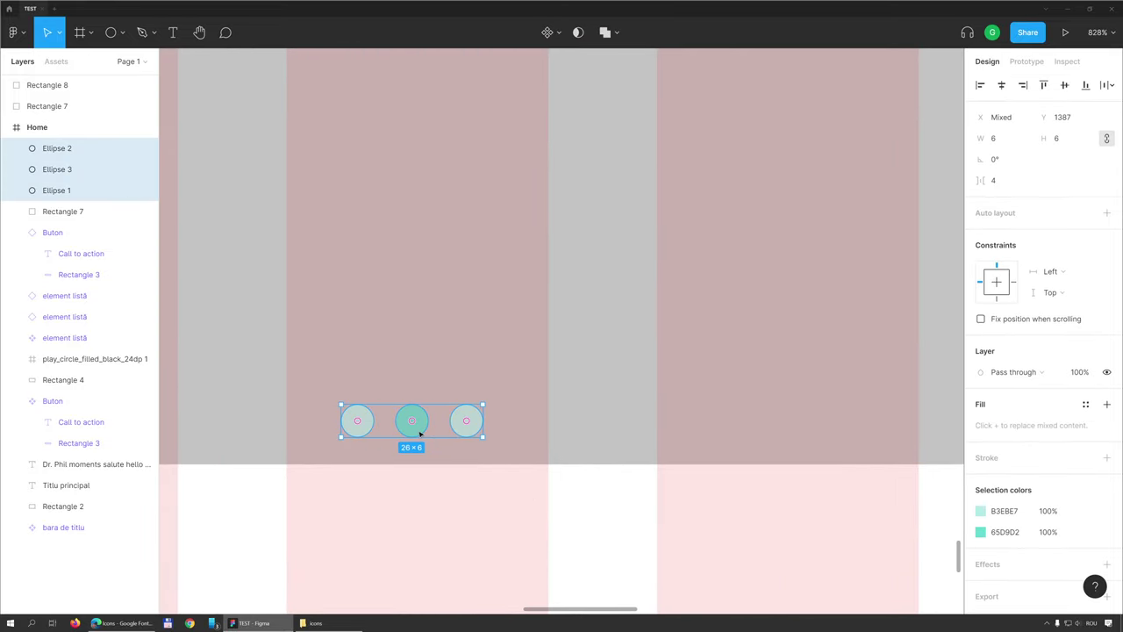
mouse_move(420, 431)
left_mouse_down()
mouse_move(419, 460)
mouse_move(425, 430)
left_mouse_up()
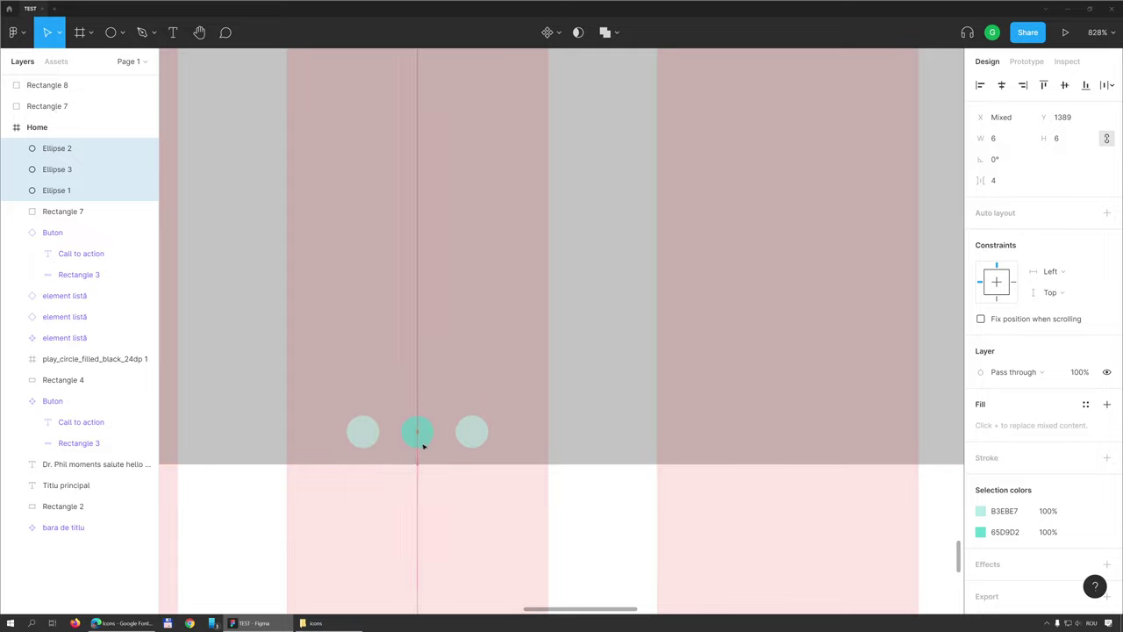
left_click_drag(425, 425, 422, 461)
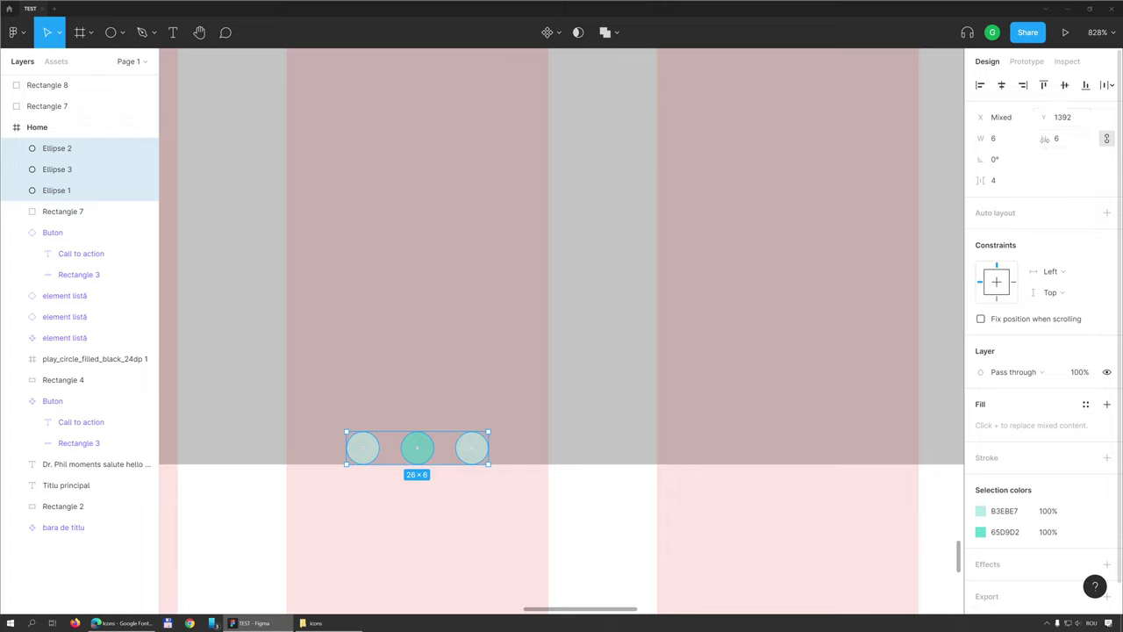
Step: Set the dots' Y position to 1392-6, giving 1386
left_click(1086, 119)
left_click(1089, 119)
type("1386")
key("Return")
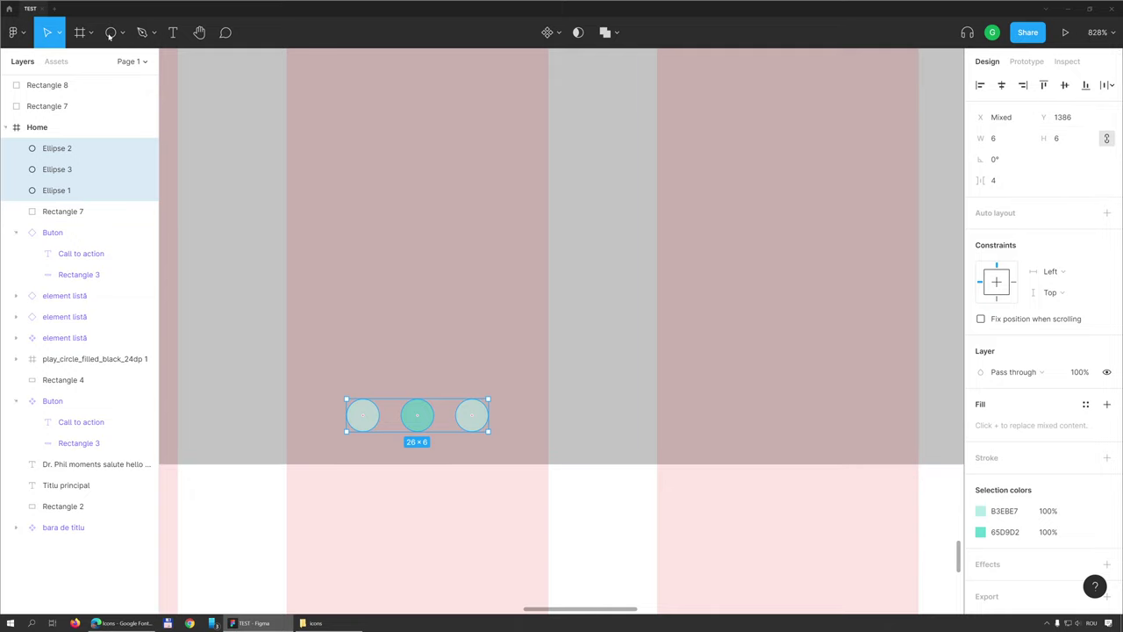
Step: Turn the three dots into a component named 'slider pips'
right_click(429, 423)
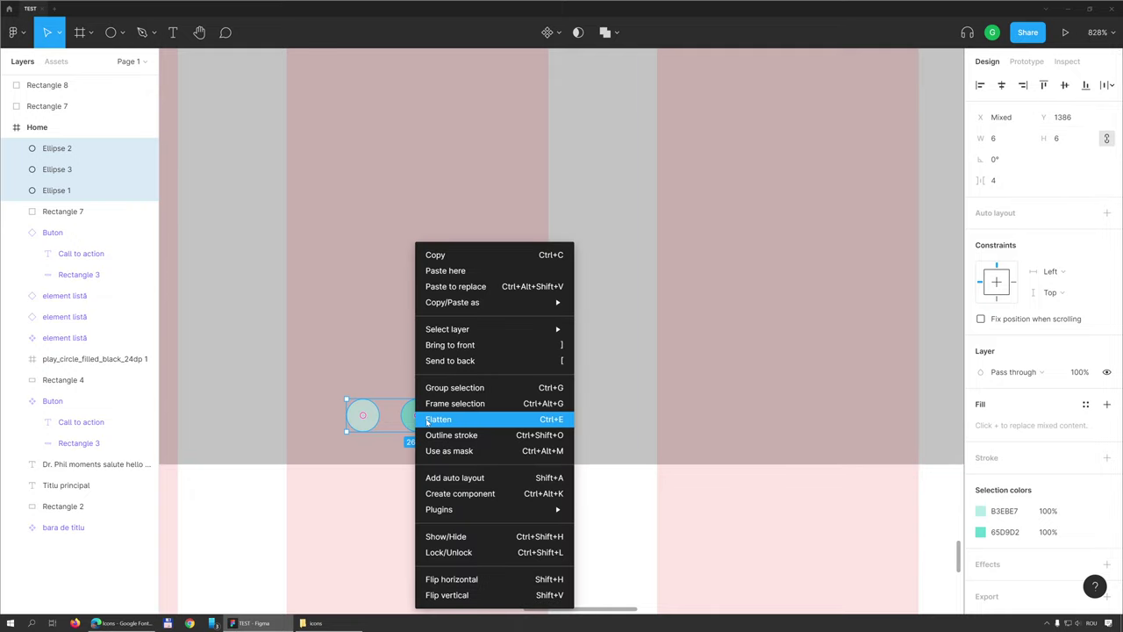
left_click(468, 495)
double_click(72, 149)
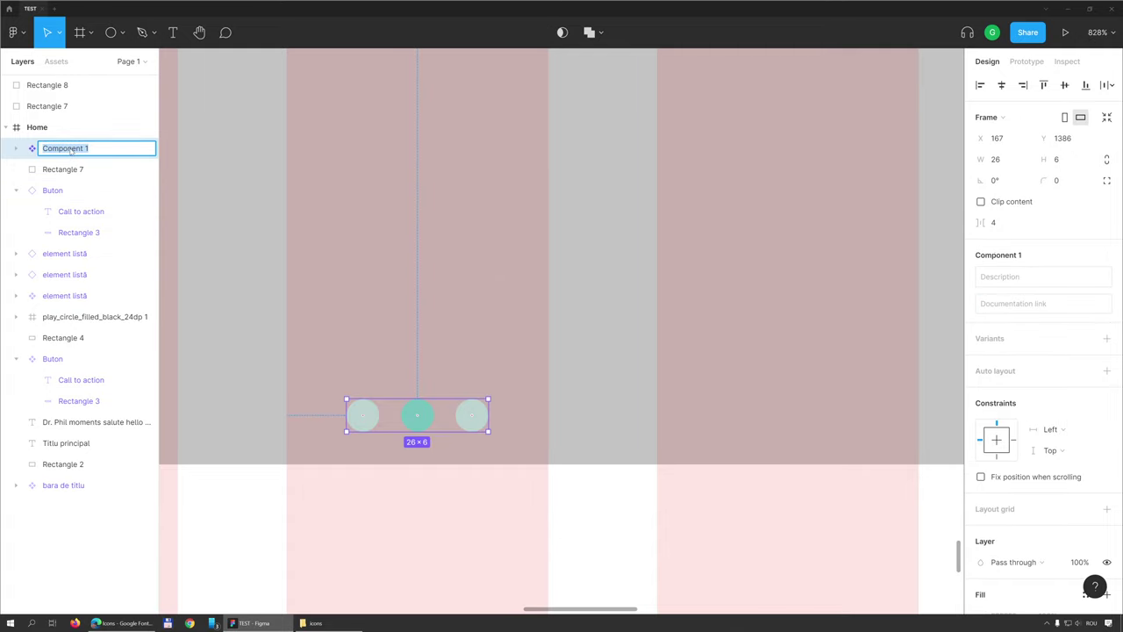
type("SLI")
type("DER PIP")
key("ctrl+a")
type("slid")
key("Return")
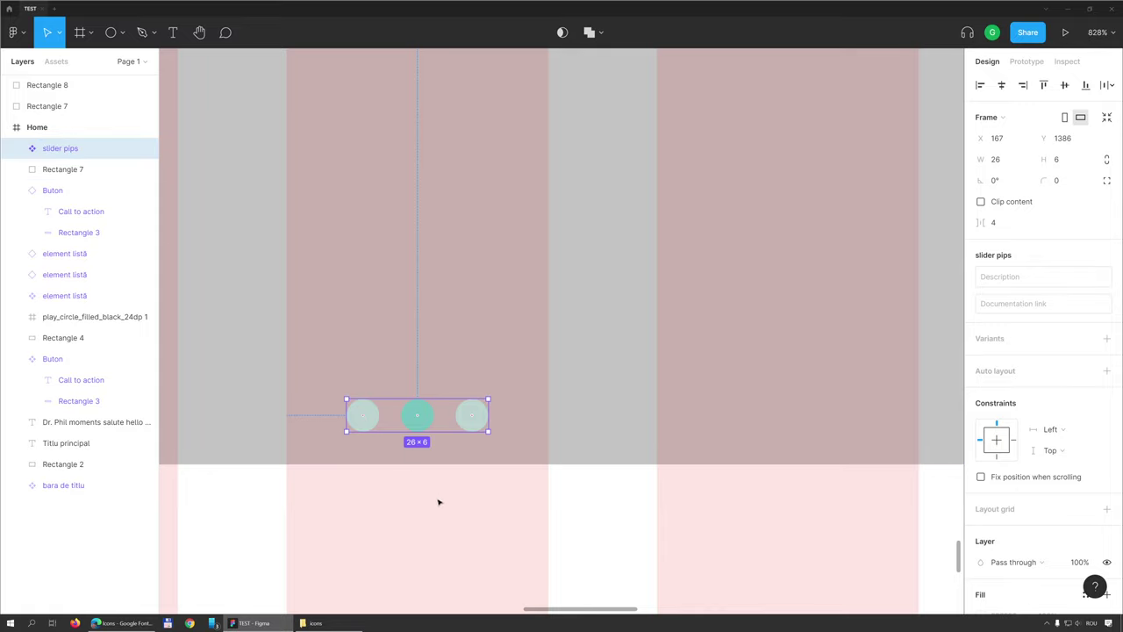
left_click(458, 471)
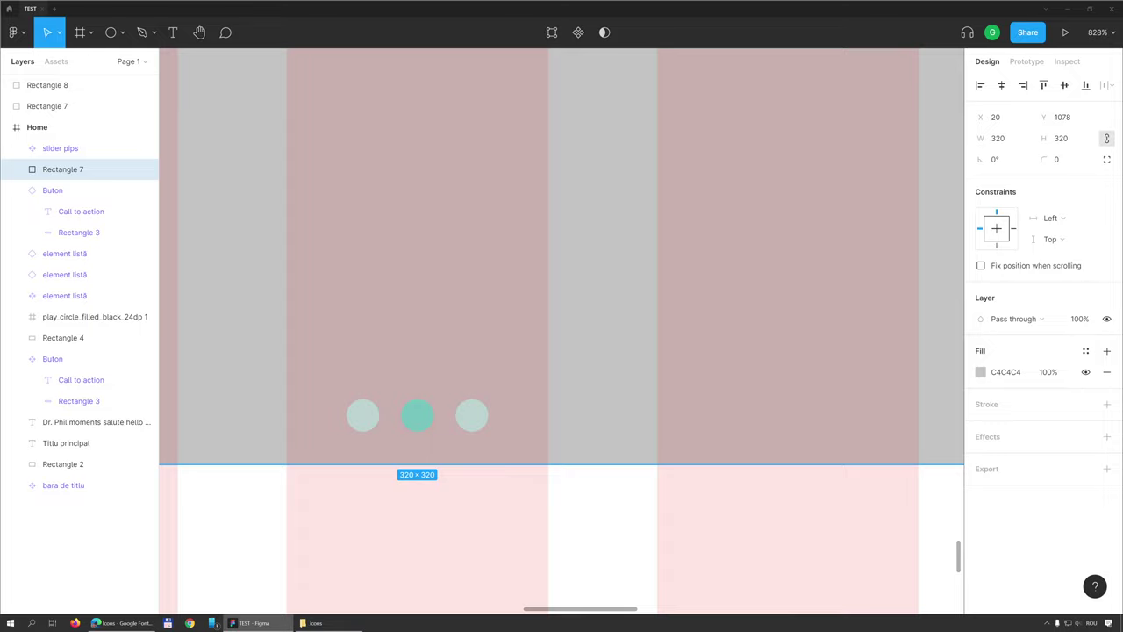
Step: Draw a full-width rectangle 36 high along the Home screen's bottom edge
scroll(569, 402, "down", 5)
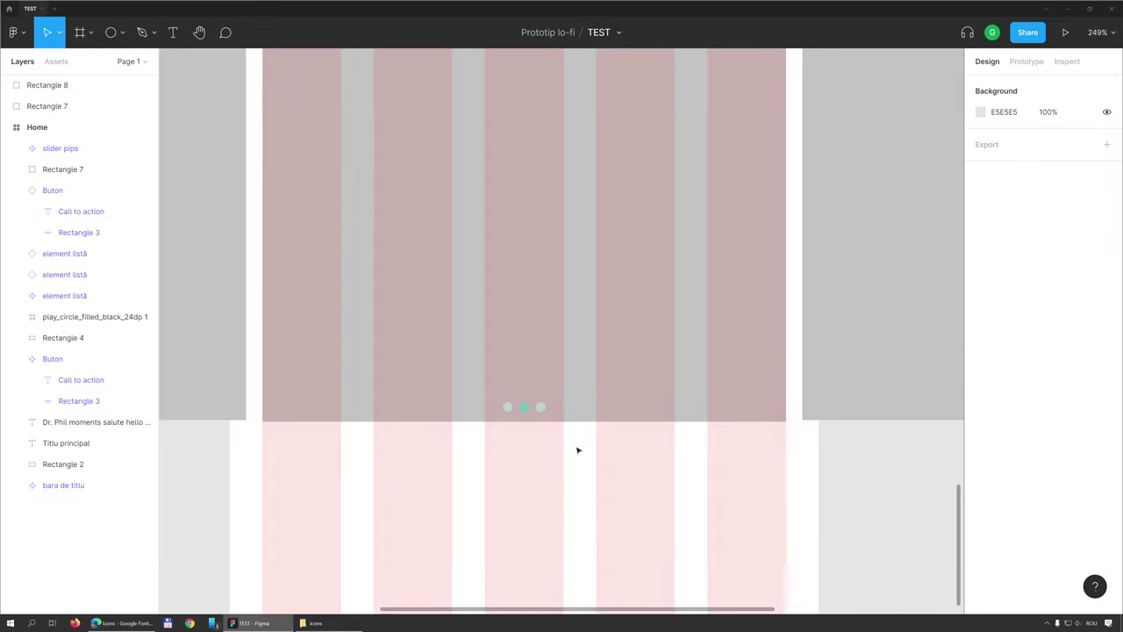
scroll(579, 450, "down", 3)
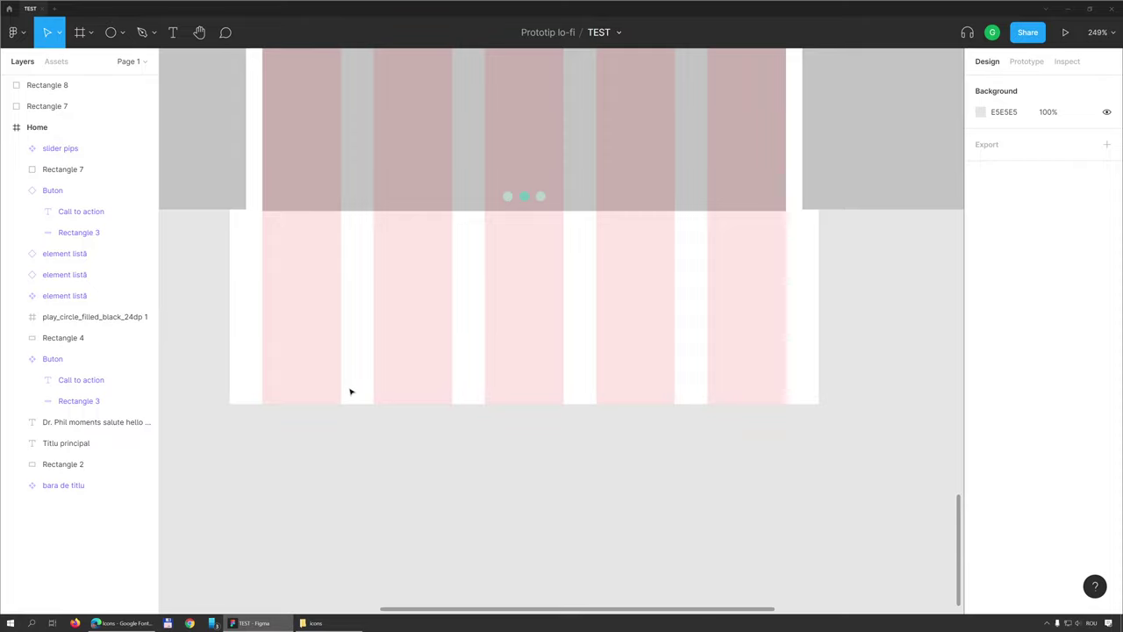
left_click(123, 35)
left_click(92, 64)
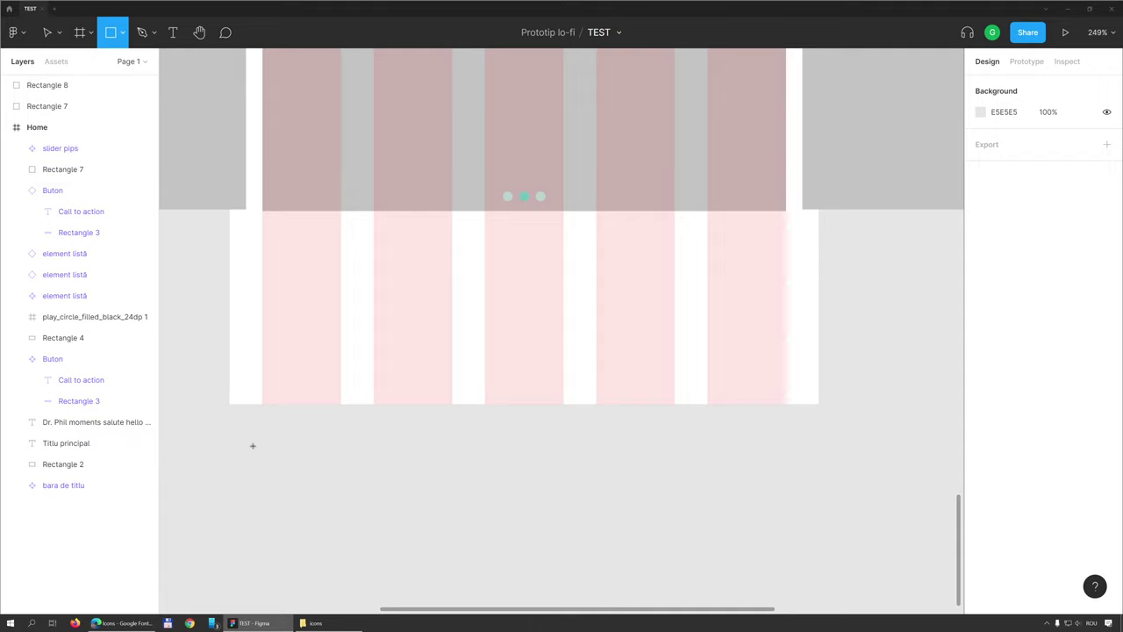
left_click_drag(228, 404, 818, 334)
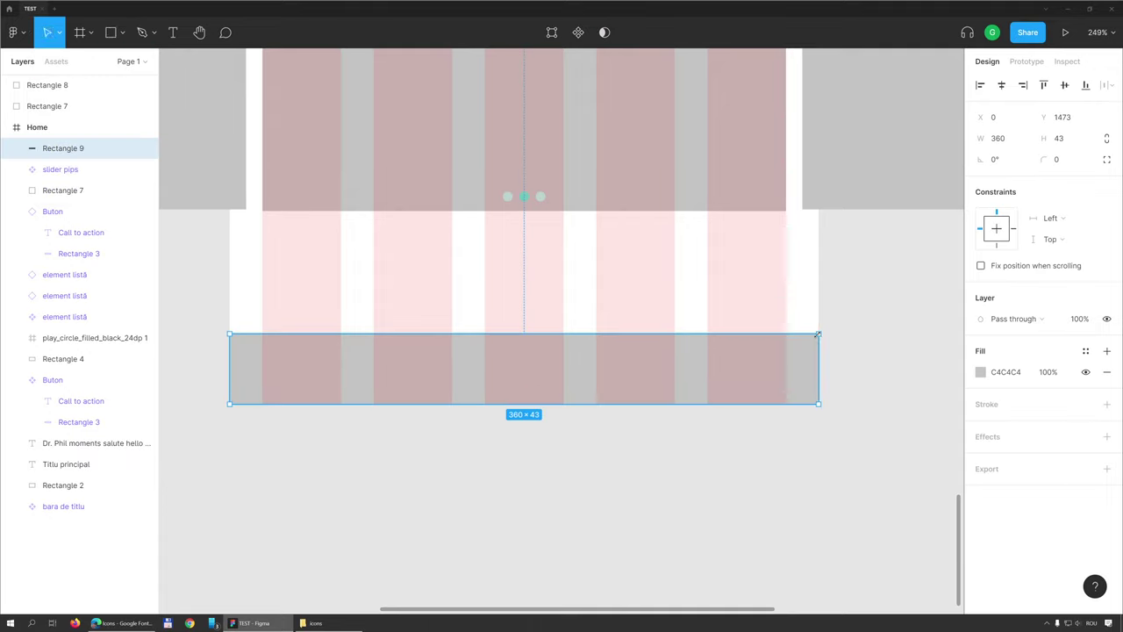
scroll(817, 335, "down", 1)
left_click(1069, 141)
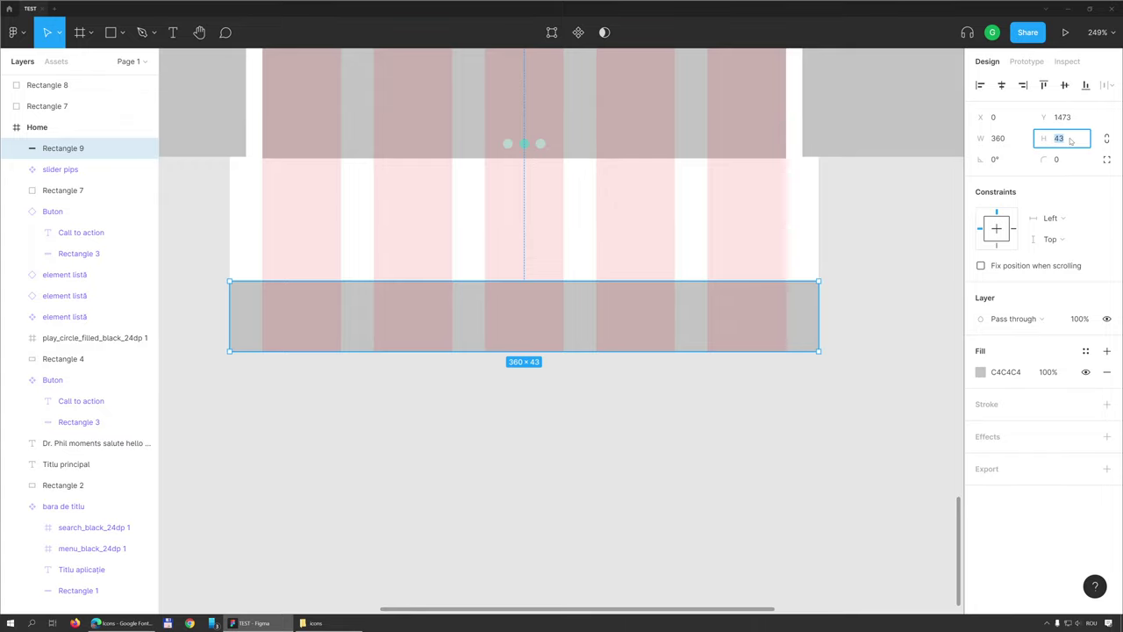
type("36")
key("Return")
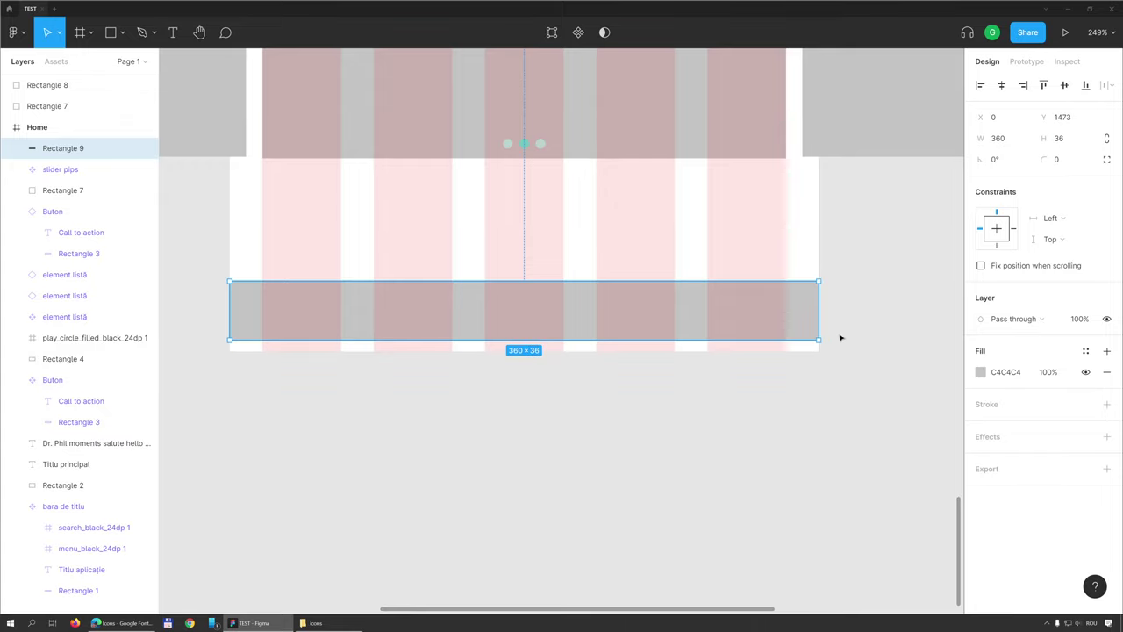
left_click_drag(779, 321, 792, 333)
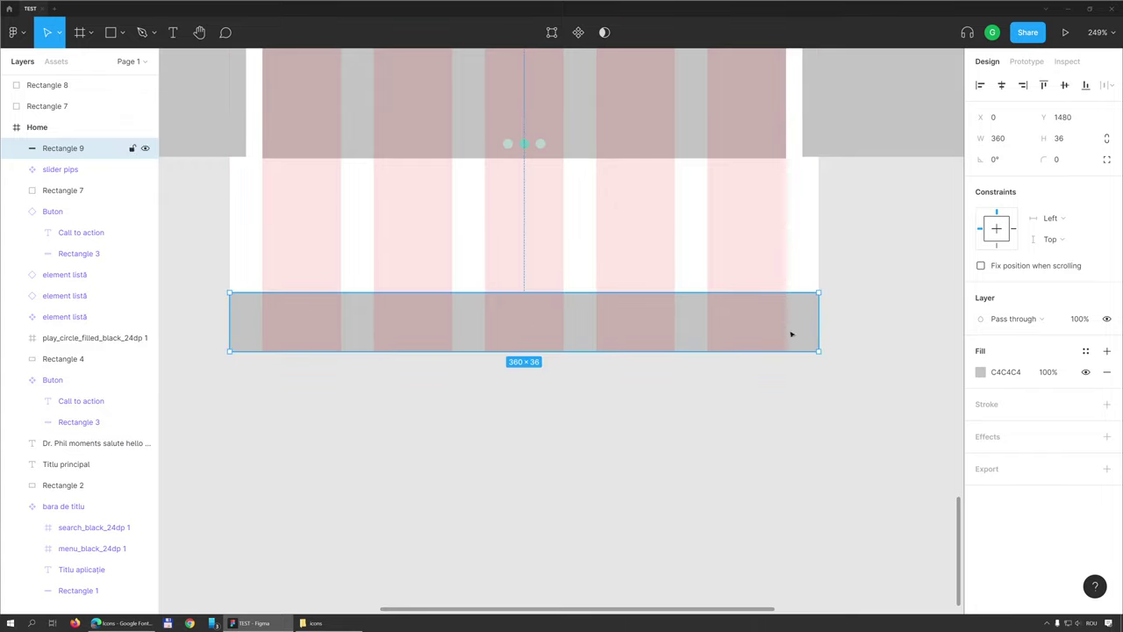
Step: Fill the bar light grey ECECEC, then go to the Google Fonts icons page
left_click(981, 372)
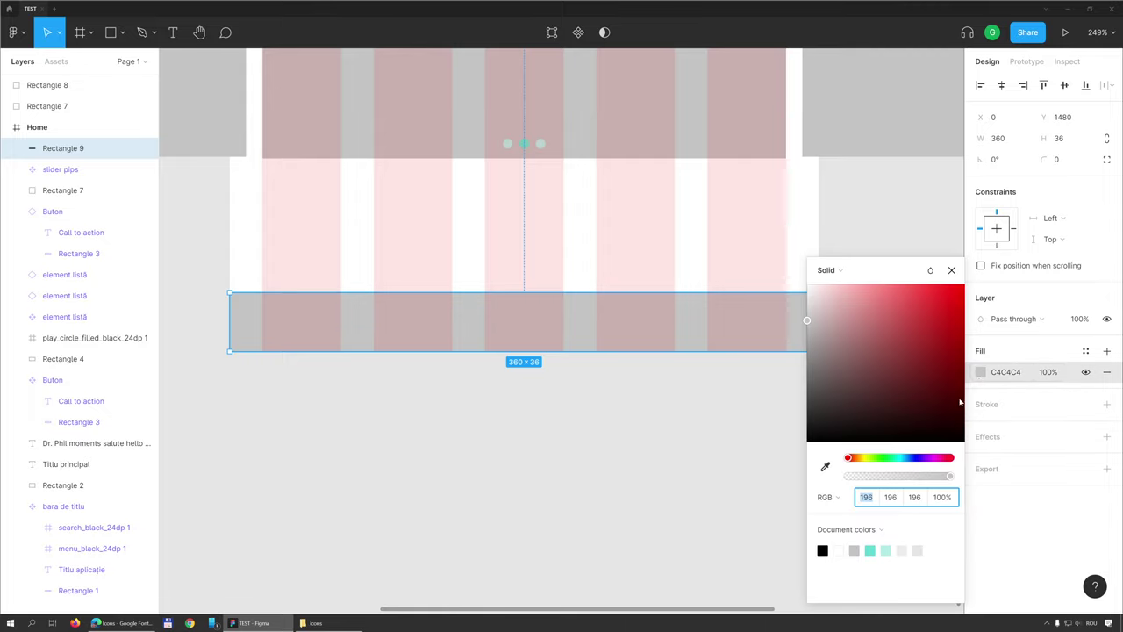
left_click(904, 550)
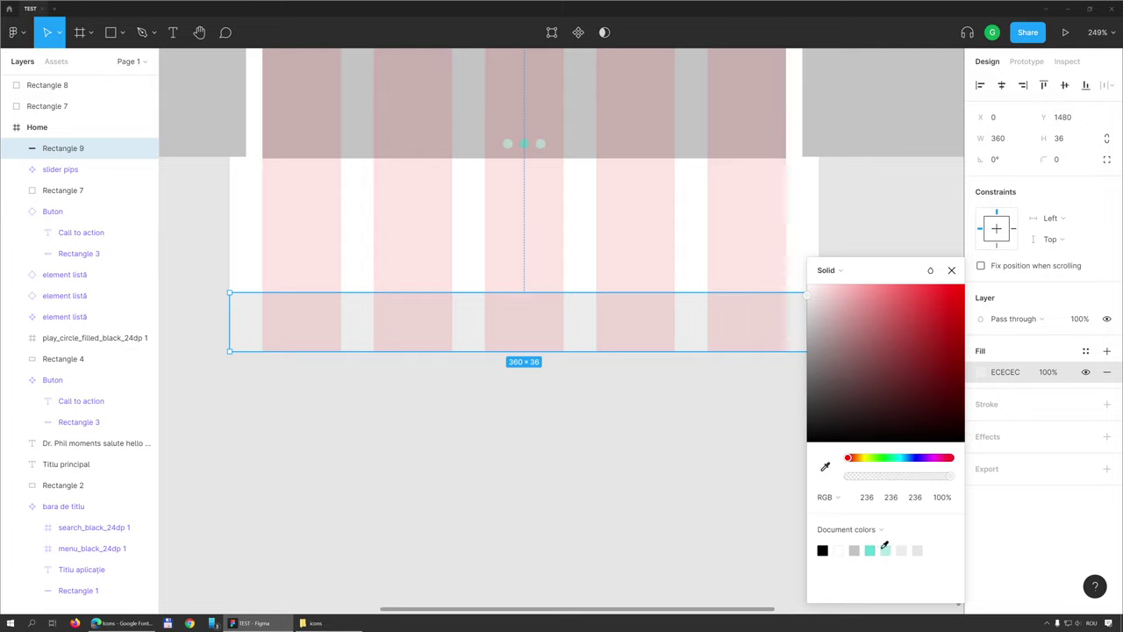
left_click(430, 452)
left_click(123, 623)
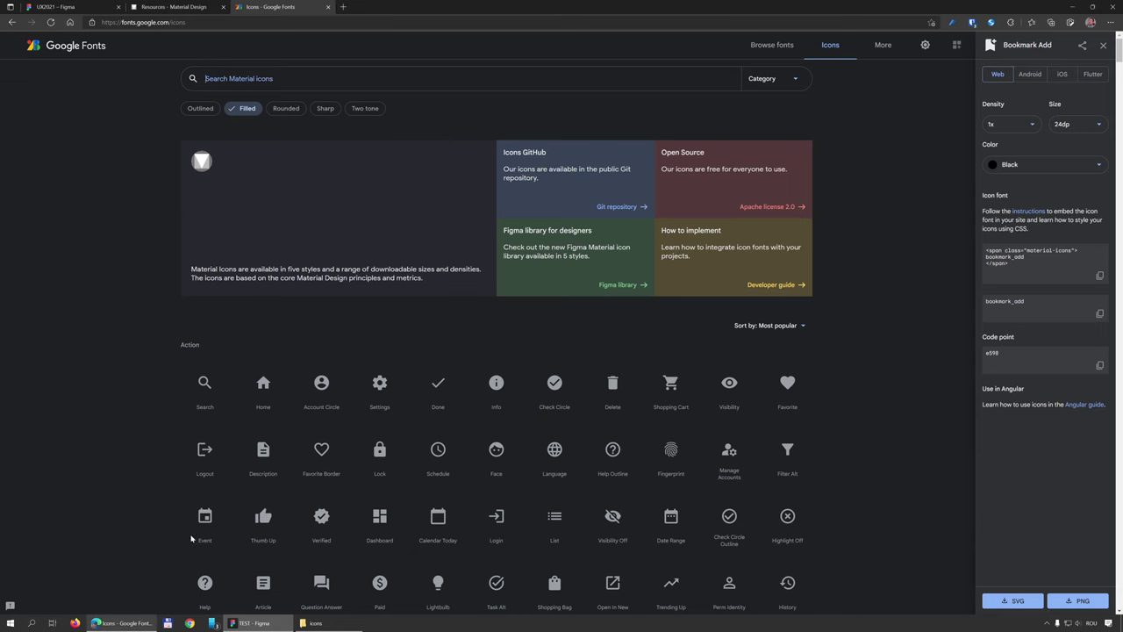
Step: Search the Material icons for 'home' and pick the filled Home icon
left_click(283, 78)
type("ho")
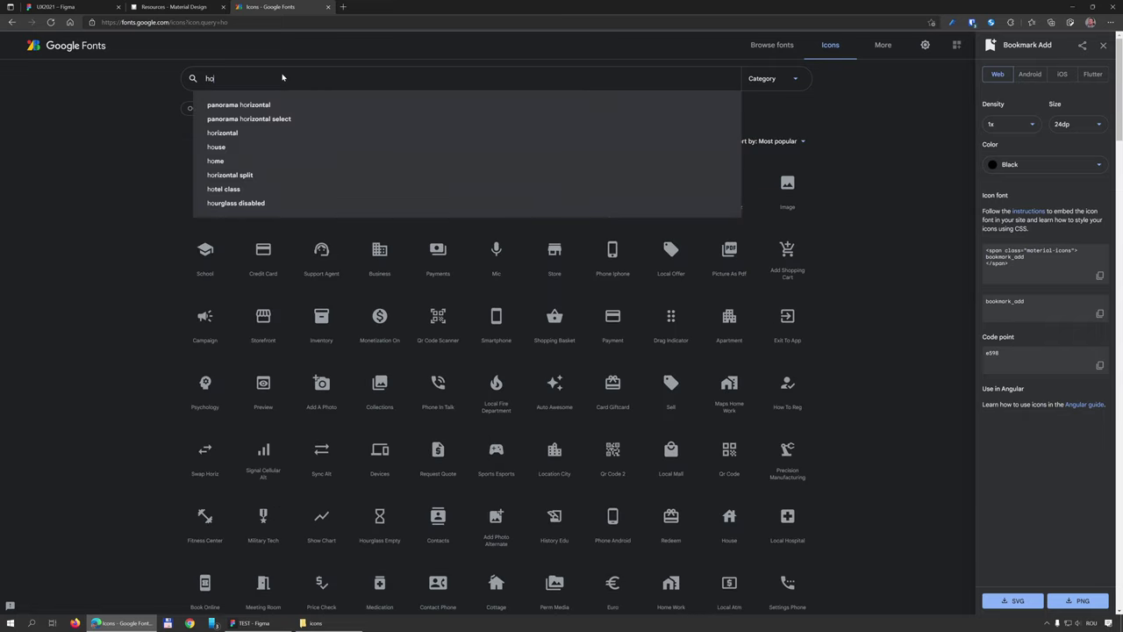
type("me")
left_click(212, 106)
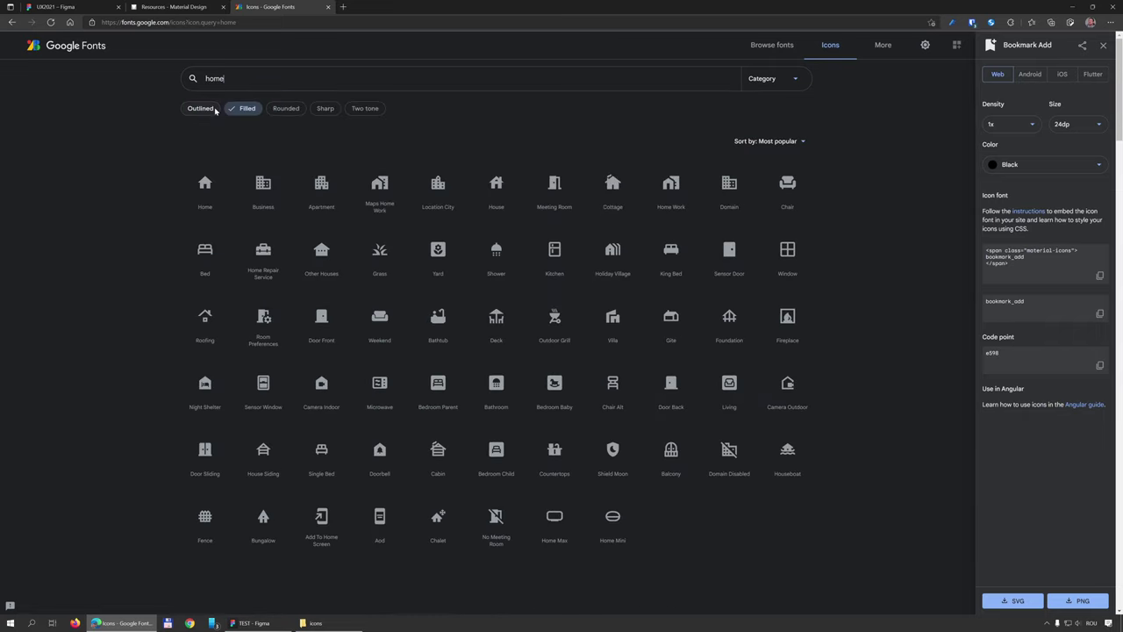
left_click(206, 184)
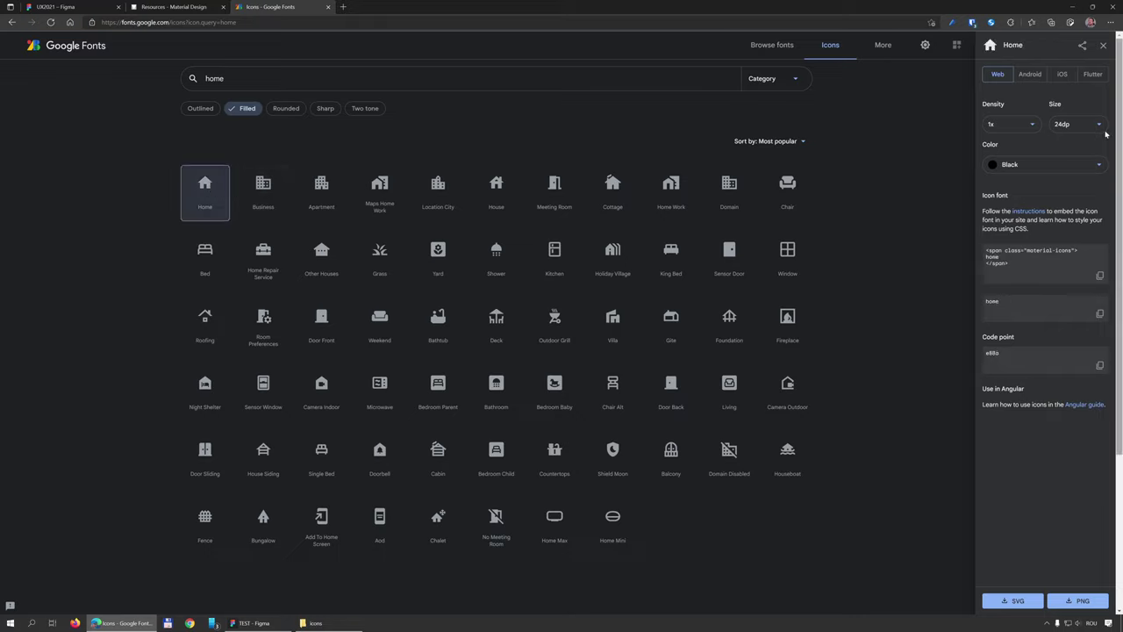
Step: Save the icon as home_black_24dp.svg and open its folder beside Figma
left_click(1013, 600)
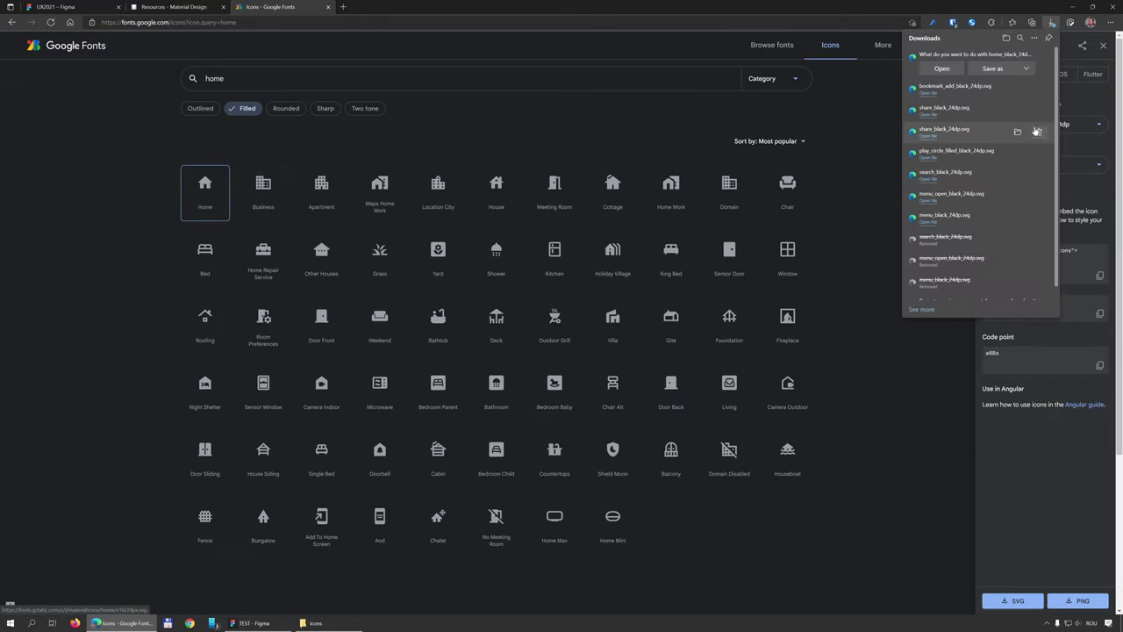
left_click(994, 68)
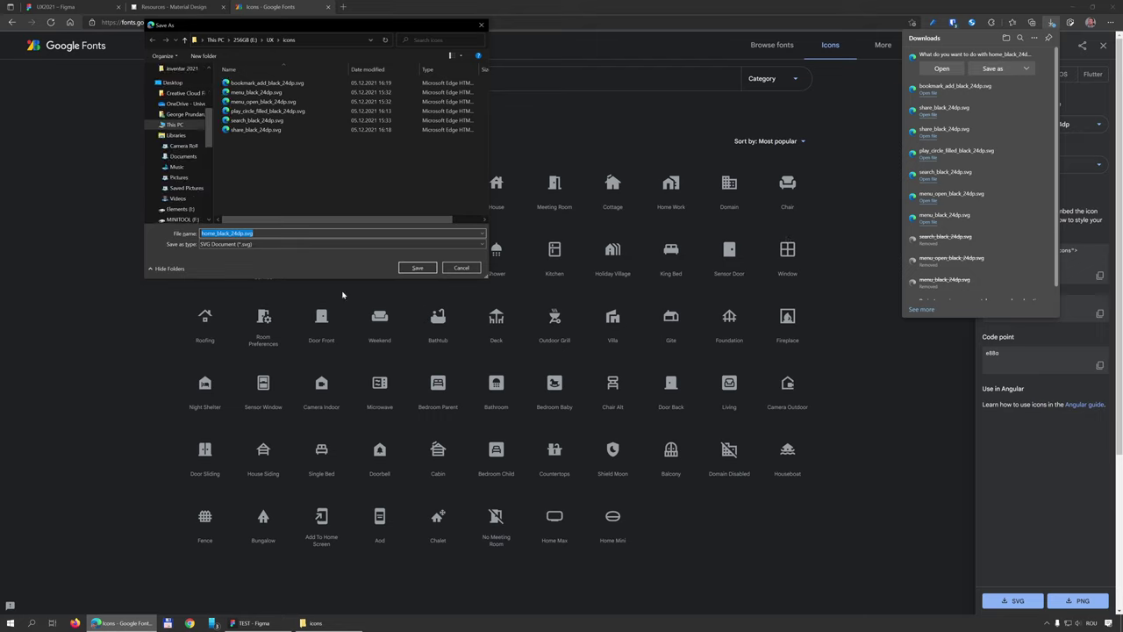
left_click(413, 268)
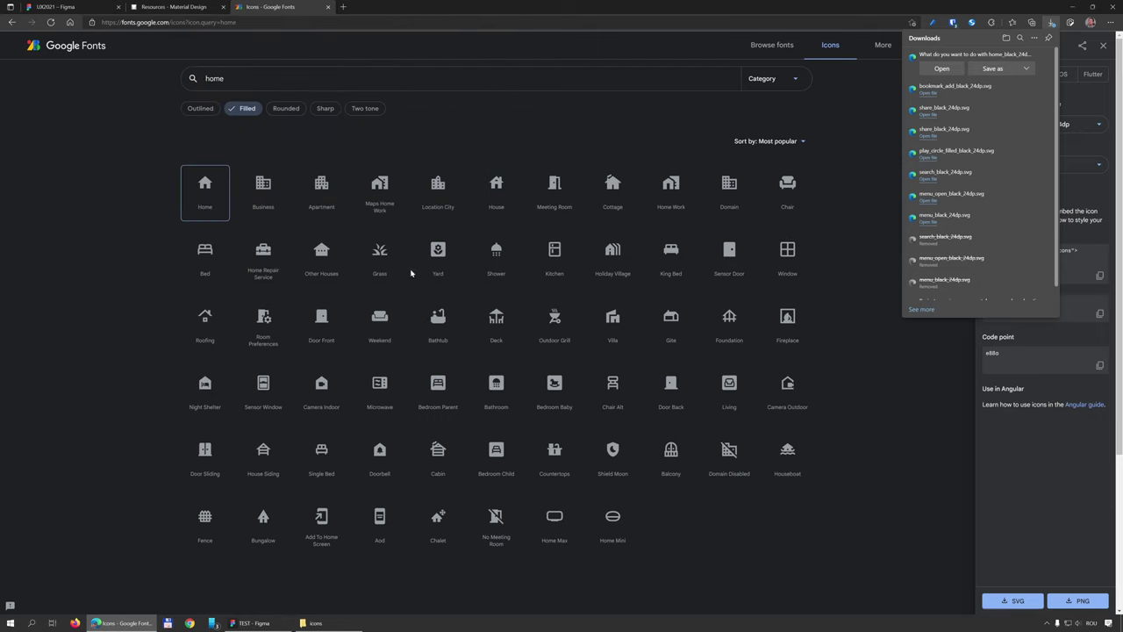
left_click(260, 623)
left_click(312, 623)
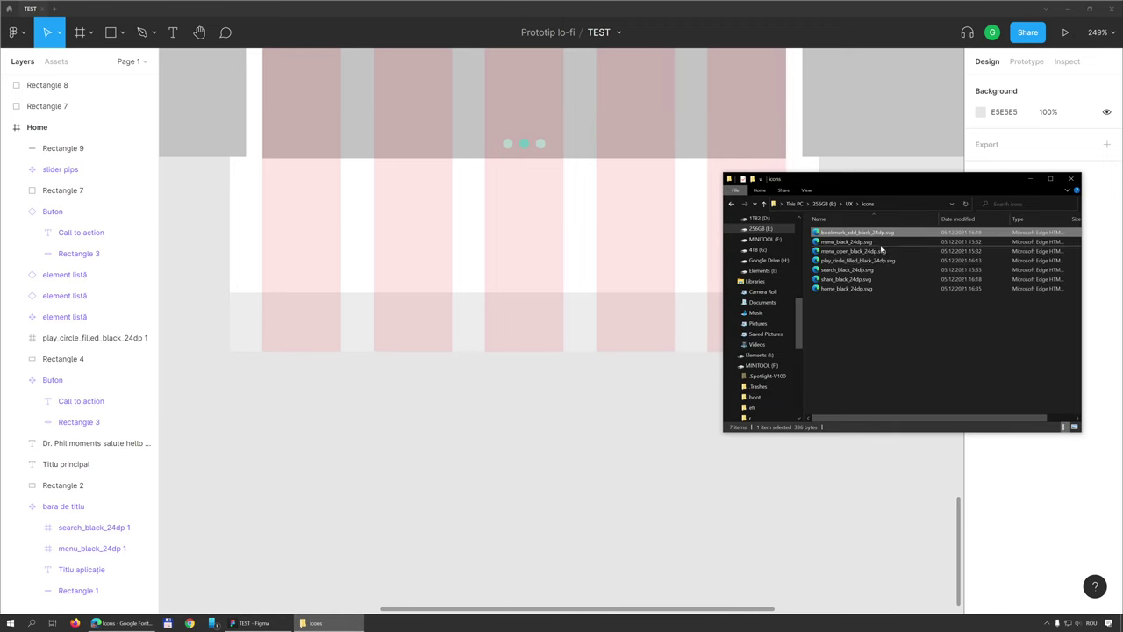
Step: Import home_black_24dp.svg onto the canvas and centre it in the bottom bar
left_click_drag(847, 288, 521, 290)
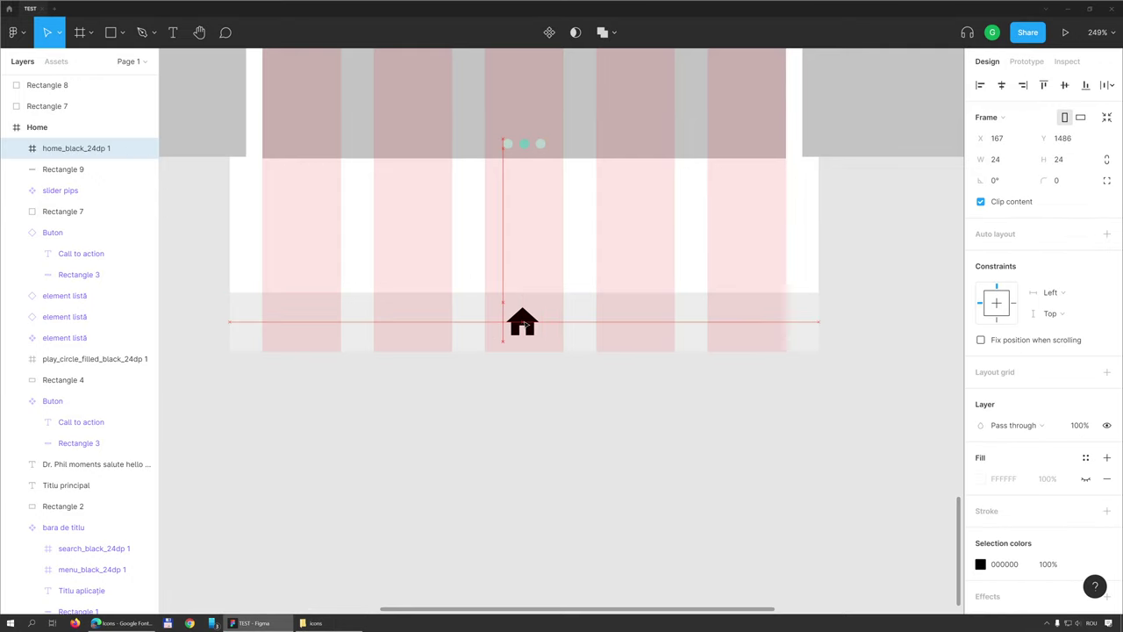
left_click_drag(521, 291, 526, 325)
left_click(532, 378)
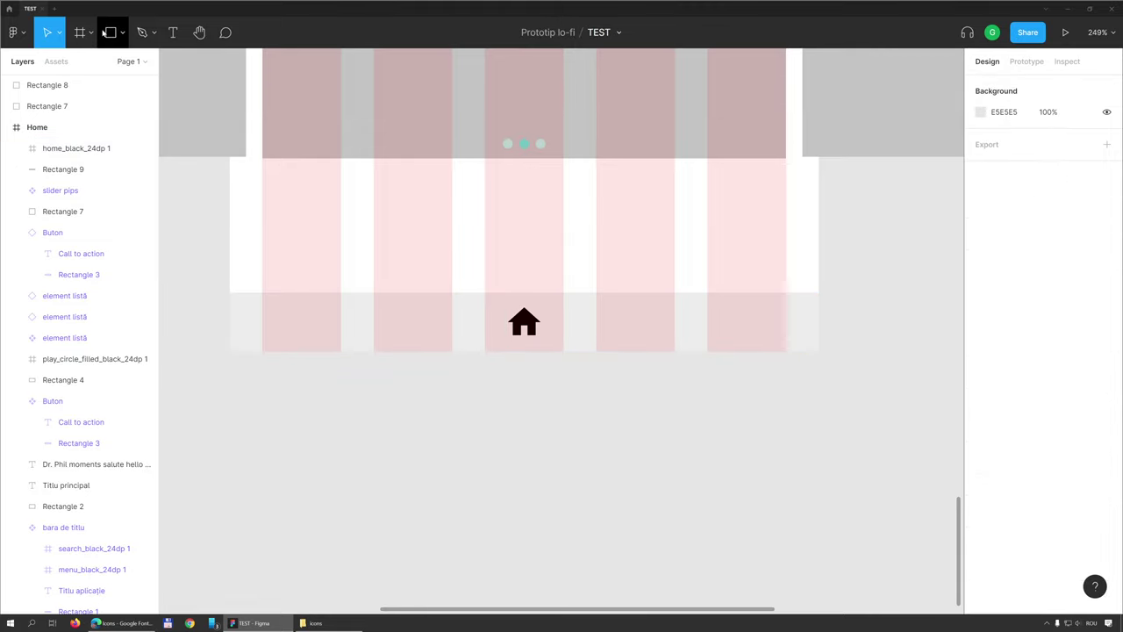
Step: Add a 'Secțiune 1' label on the bar and place a copy right of the icon
left_click(173, 33)
left_click(274, 319)
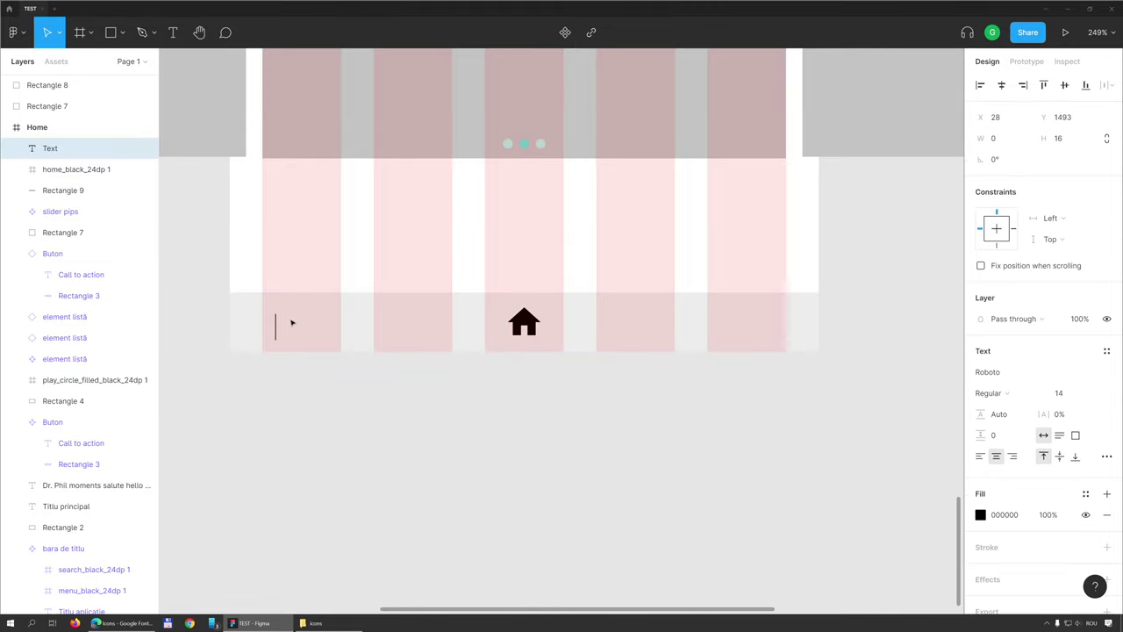
type("Secți")
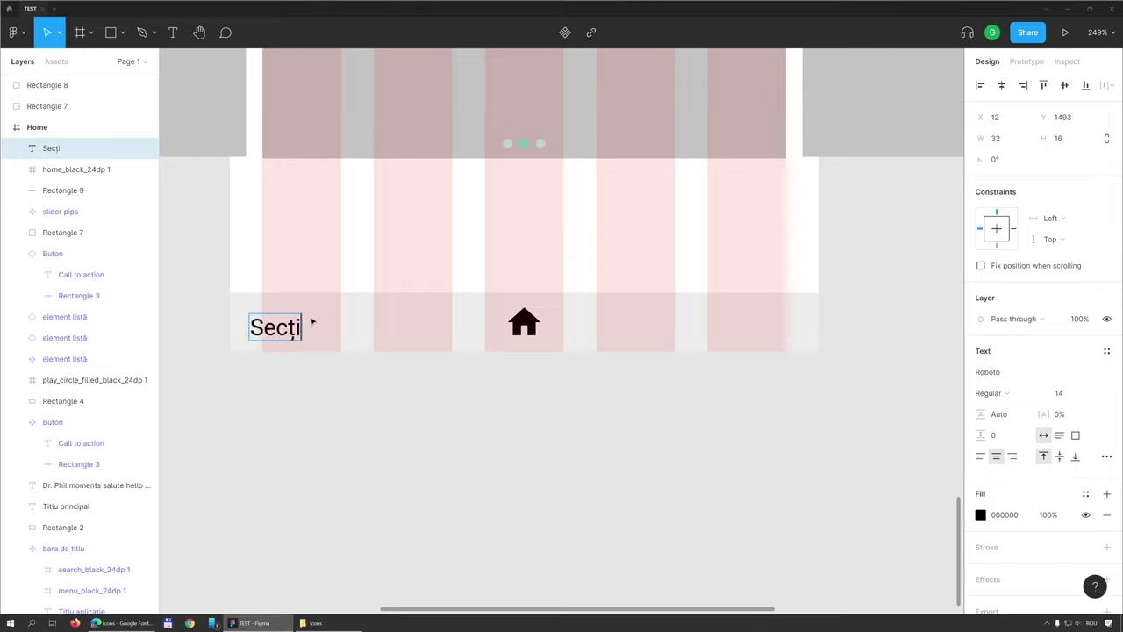
type("une")
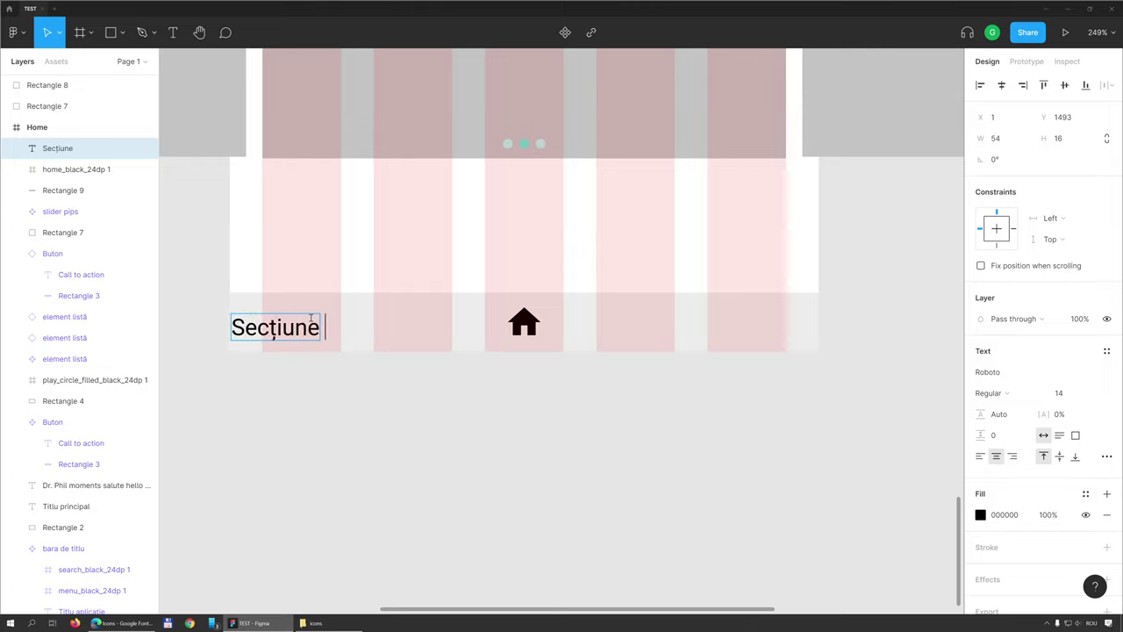
type(" 1")
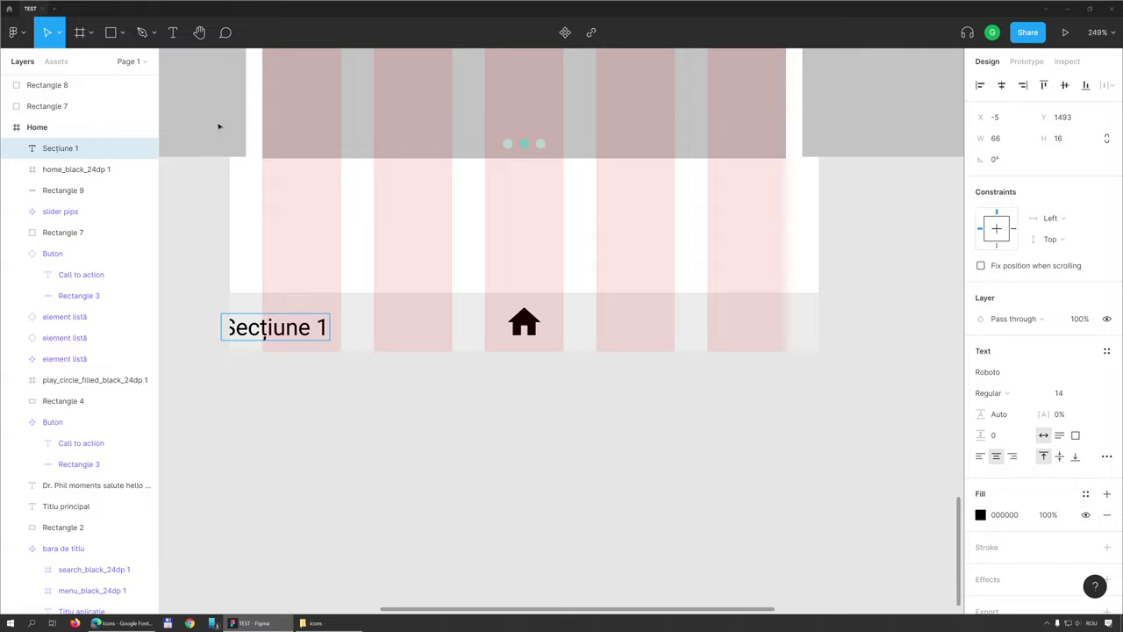
key("Escape")
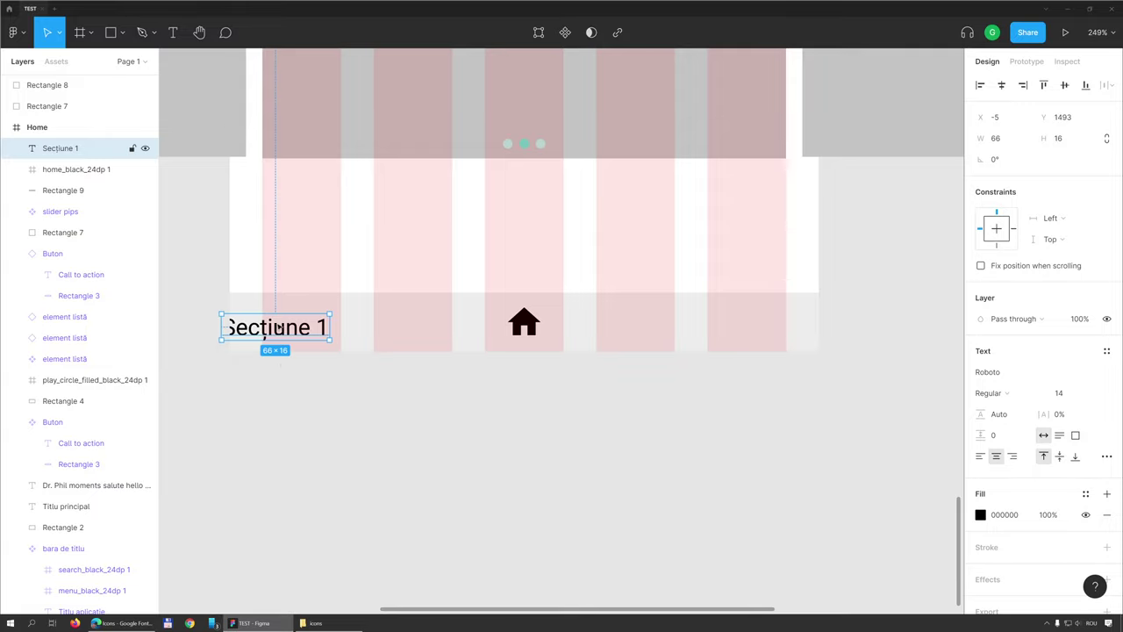
left_click_drag(275, 328, 344, 323)
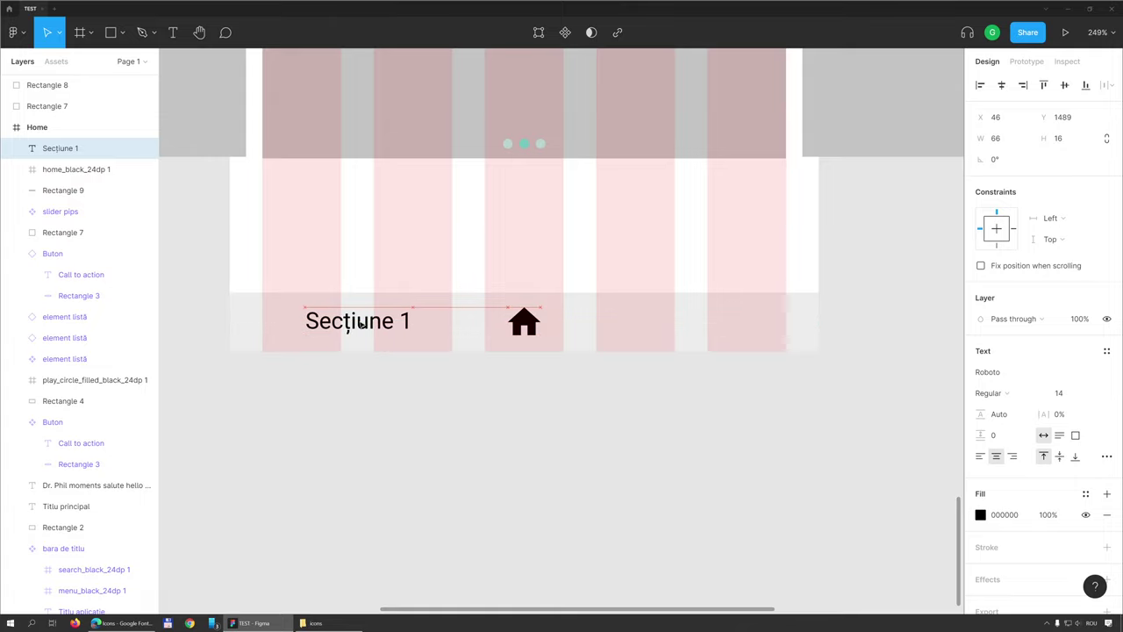
left_click_drag(344, 323, 694, 324)
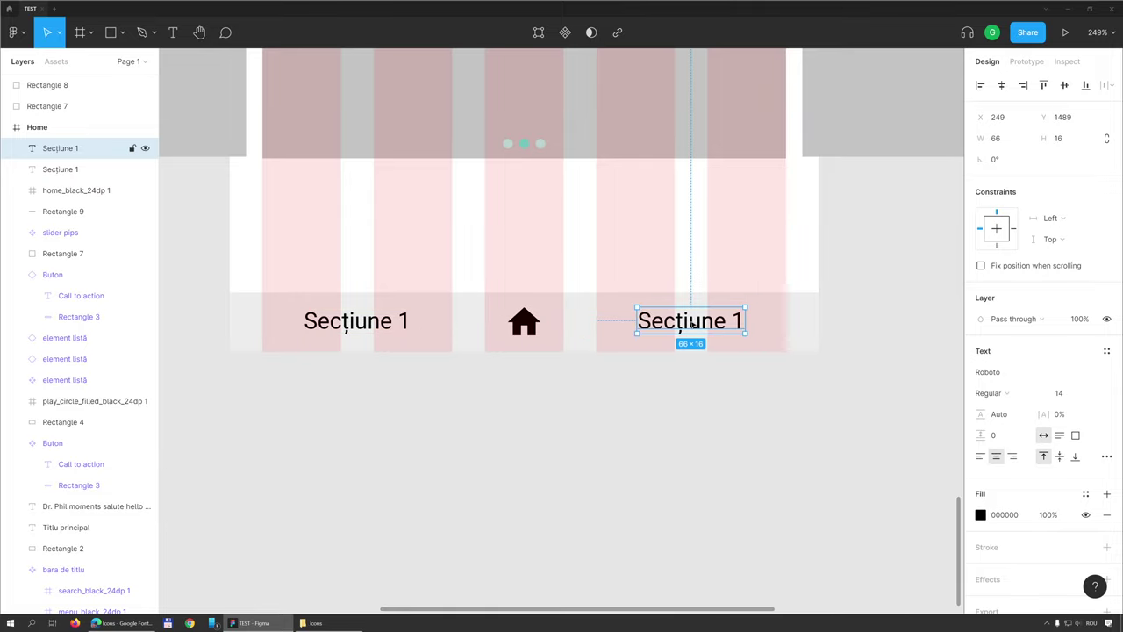
Step: Change the copy to 'Secțiune 2' and marquee-select all bottom bar pieces
double_click(694, 324)
left_click(735, 322)
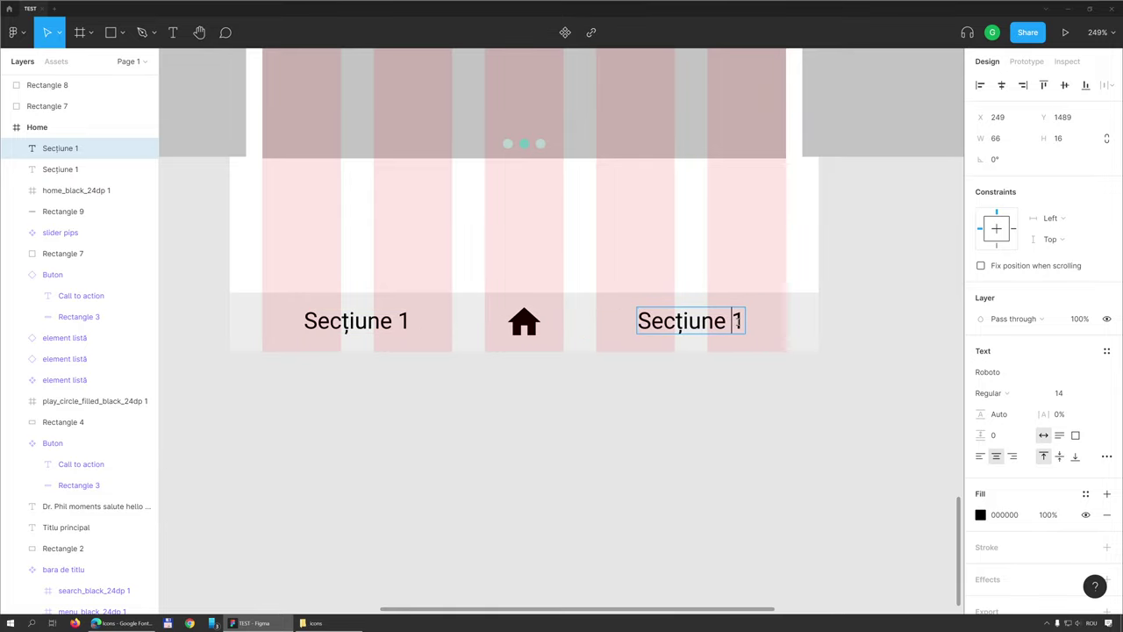
type("2")
key("Escape")
left_click(293, 296)
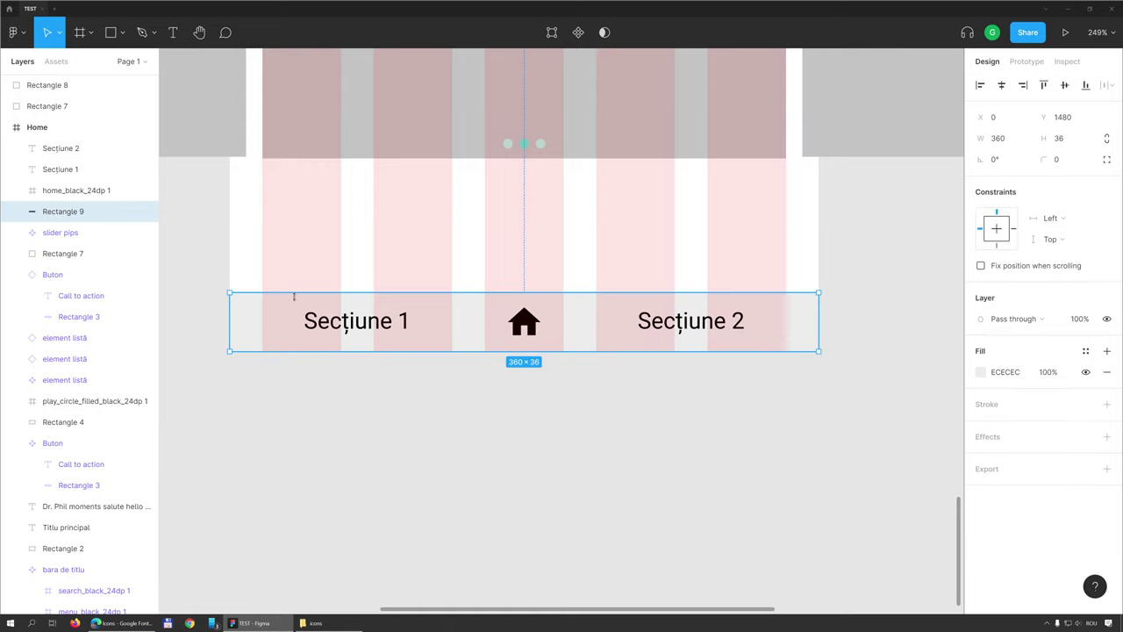
left_click(201, 276)
mouse_move(181, 254)
left_mouse_down()
mouse_move(689, 405)
mouse_move(846, 384)
left_mouse_up()
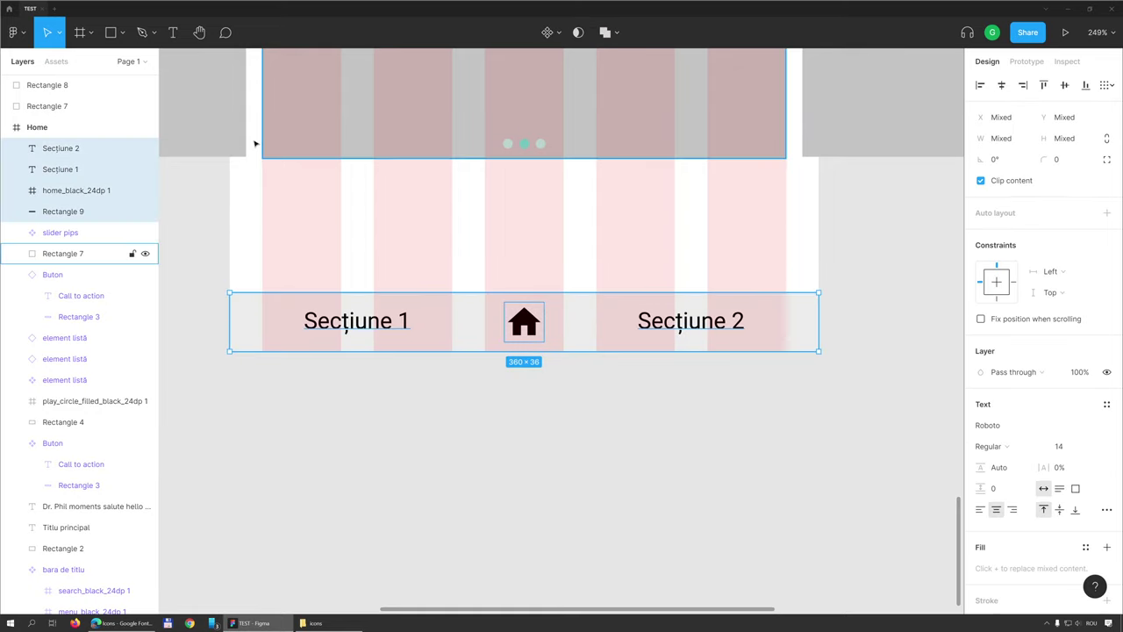
Step: Make the labels, home icon and grey background one component named 'bara navigare'
left_click(548, 32)
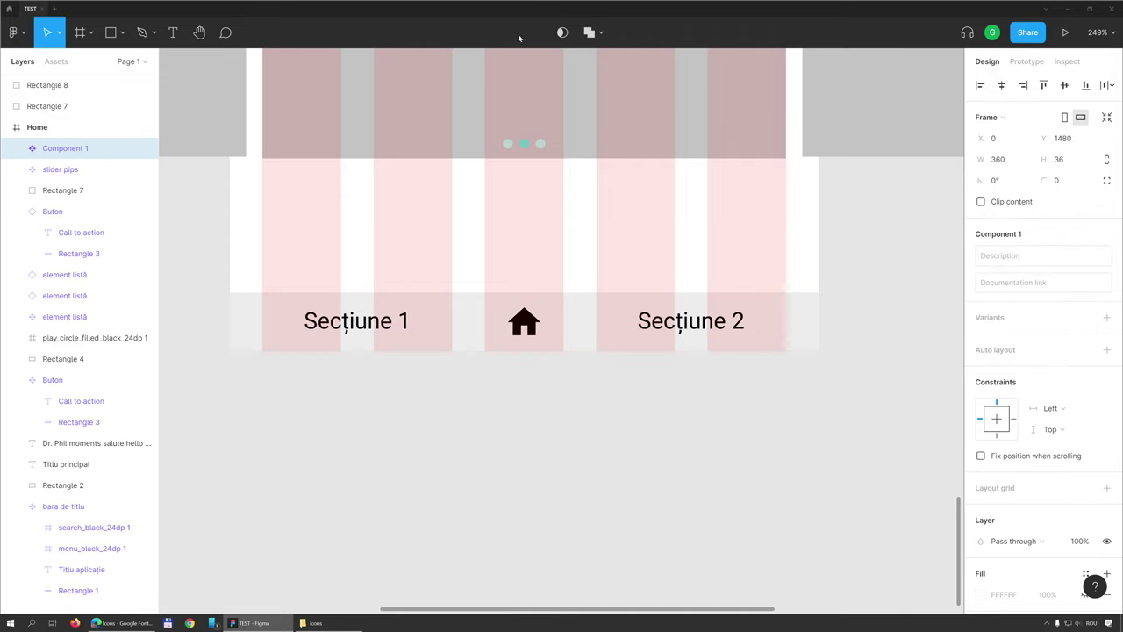
double_click(74, 149)
type("bara navigare")
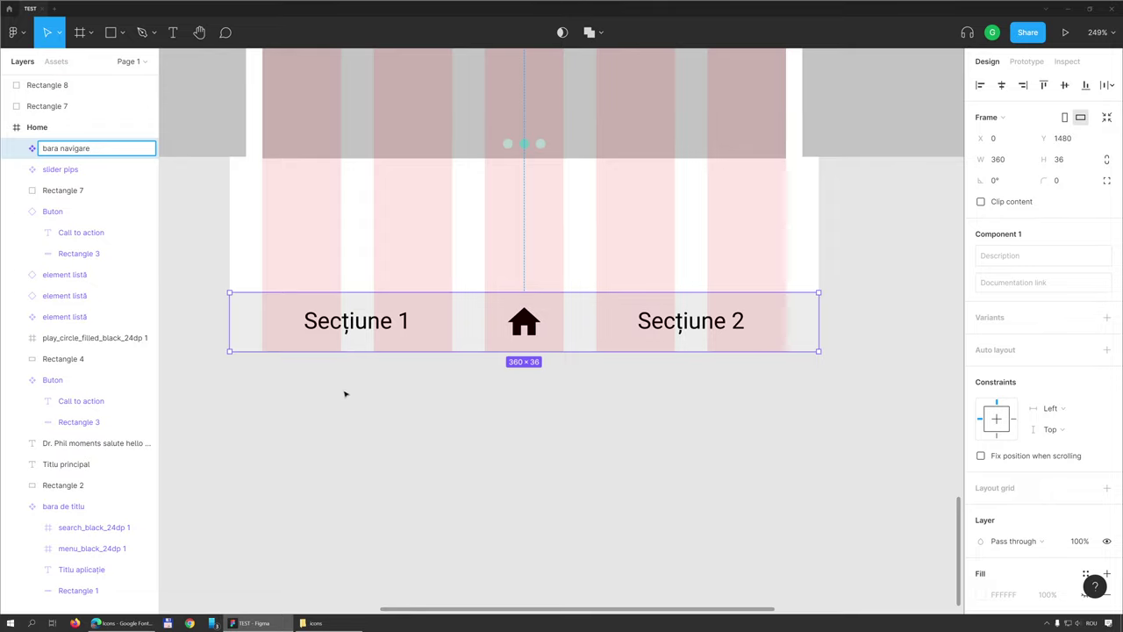
key("Return")
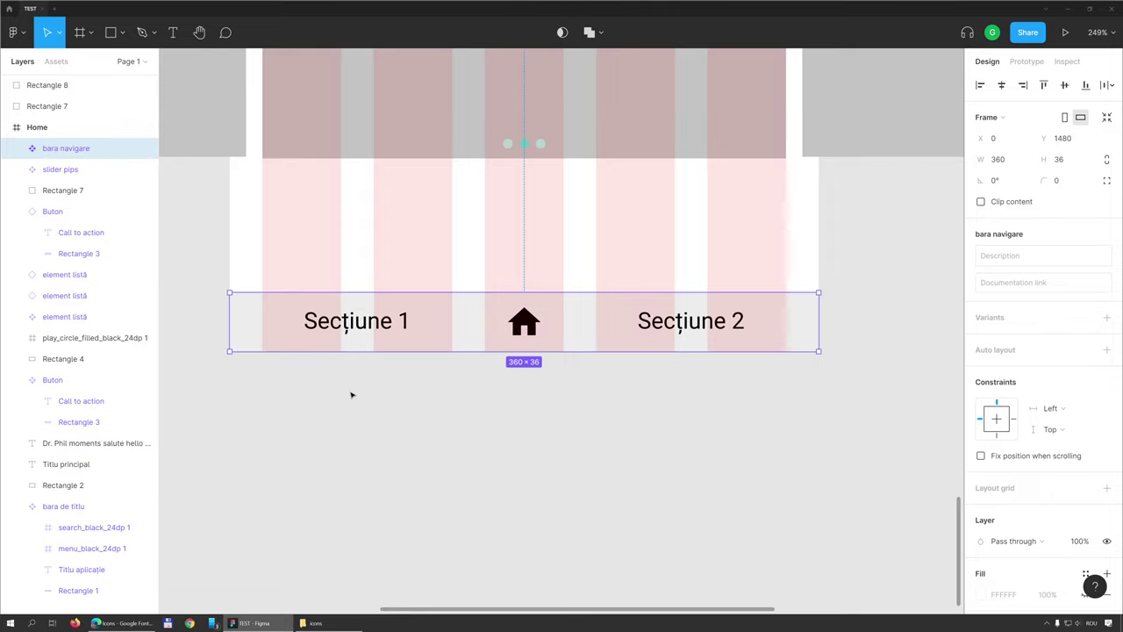
left_click(460, 415)
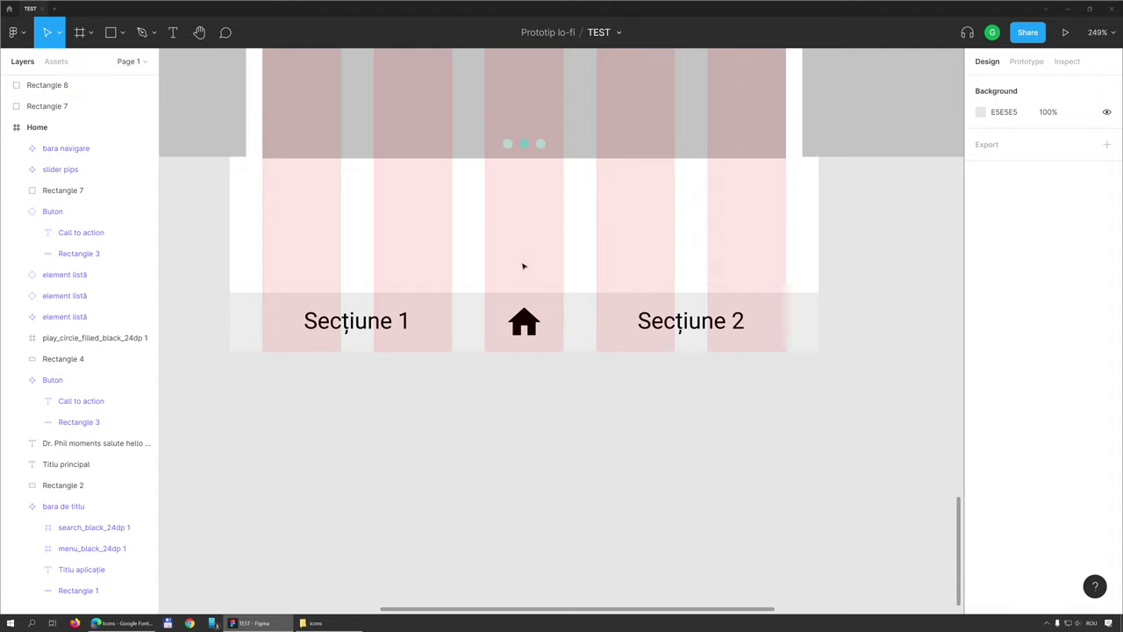
Step: Move the bara navigare bar to Y 1398+12, i.e. 1410
left_click(46, 130)
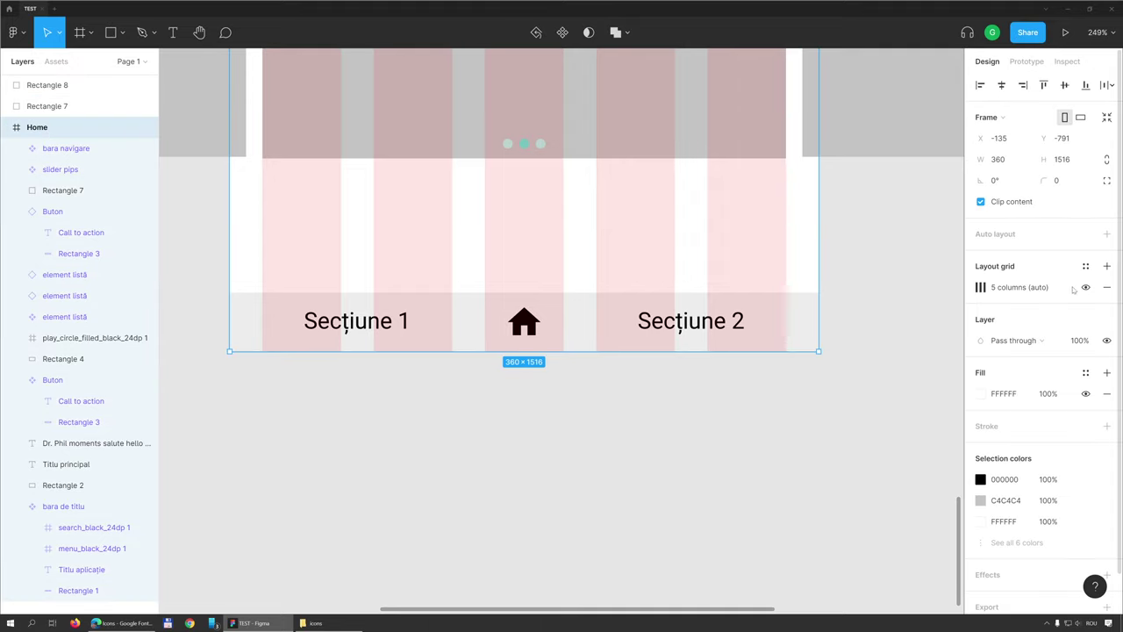
left_click(575, 316)
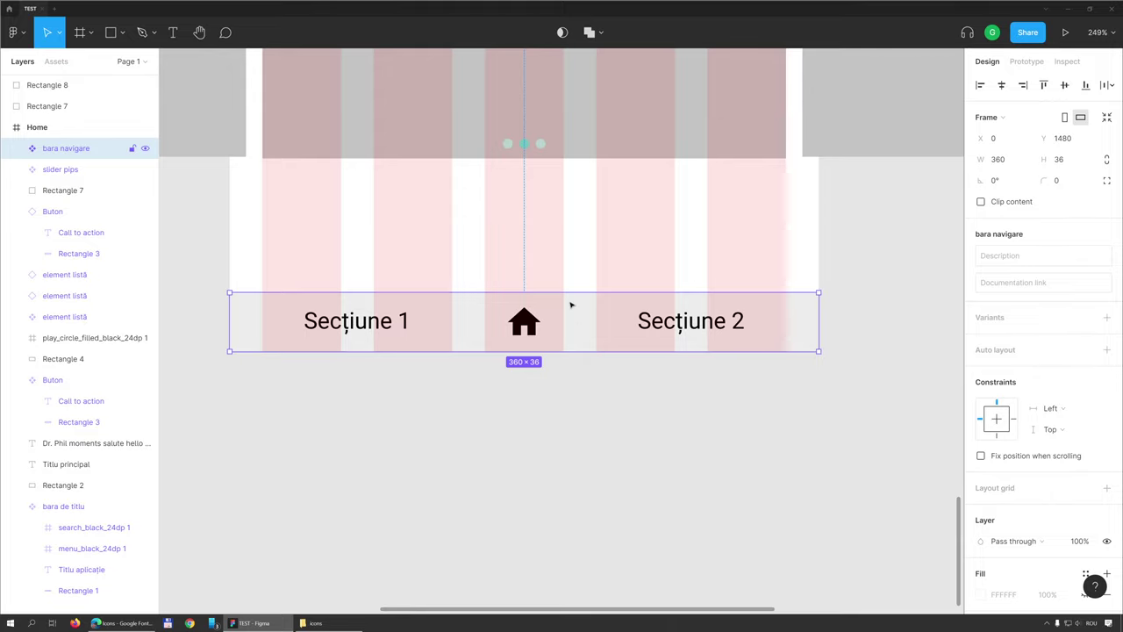
left_click_drag(576, 314, 575, 181)
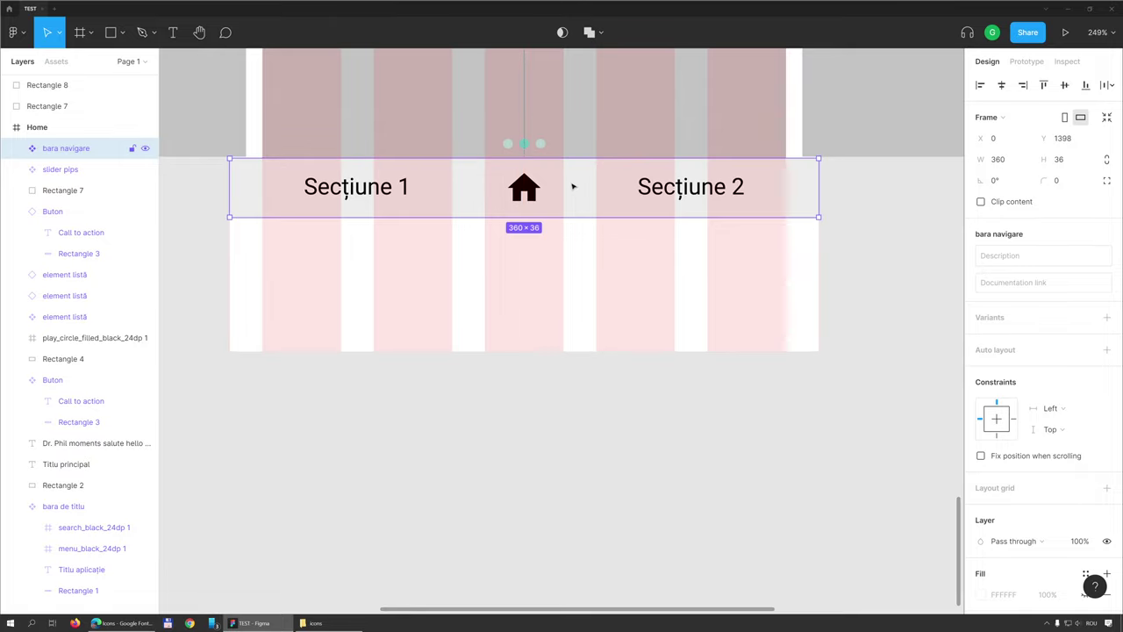
left_click(1078, 140)
left_click(1079, 145)
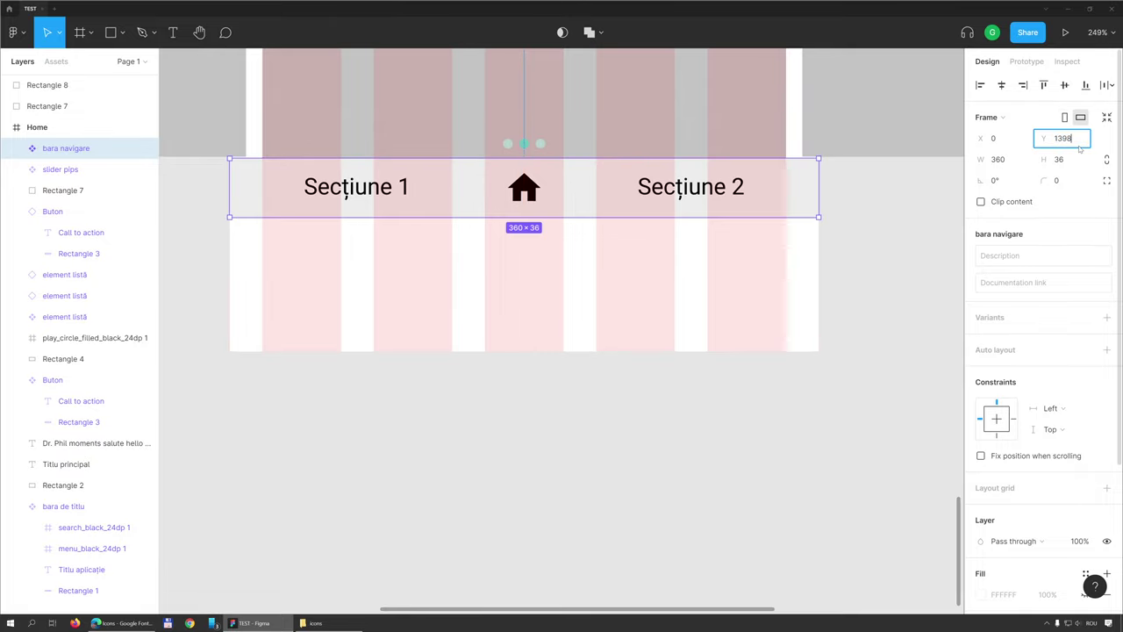
type("1410")
key("Return")
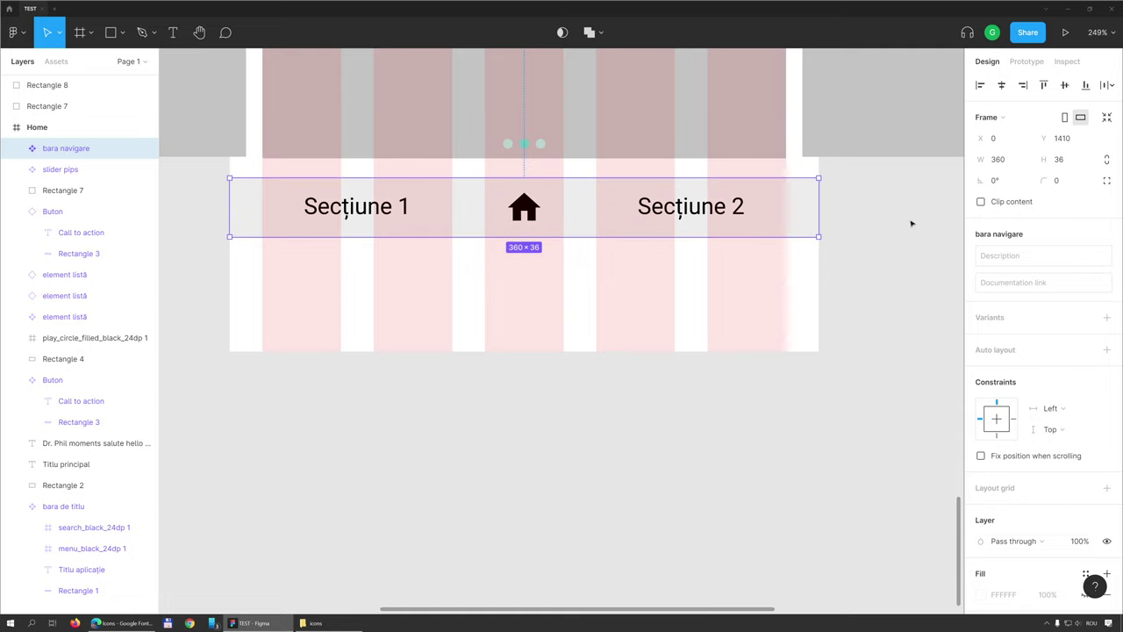
left_click(586, 314)
Step: Shorten the Home frame to 1446 tall so it ends under the bar
left_click(555, 351)
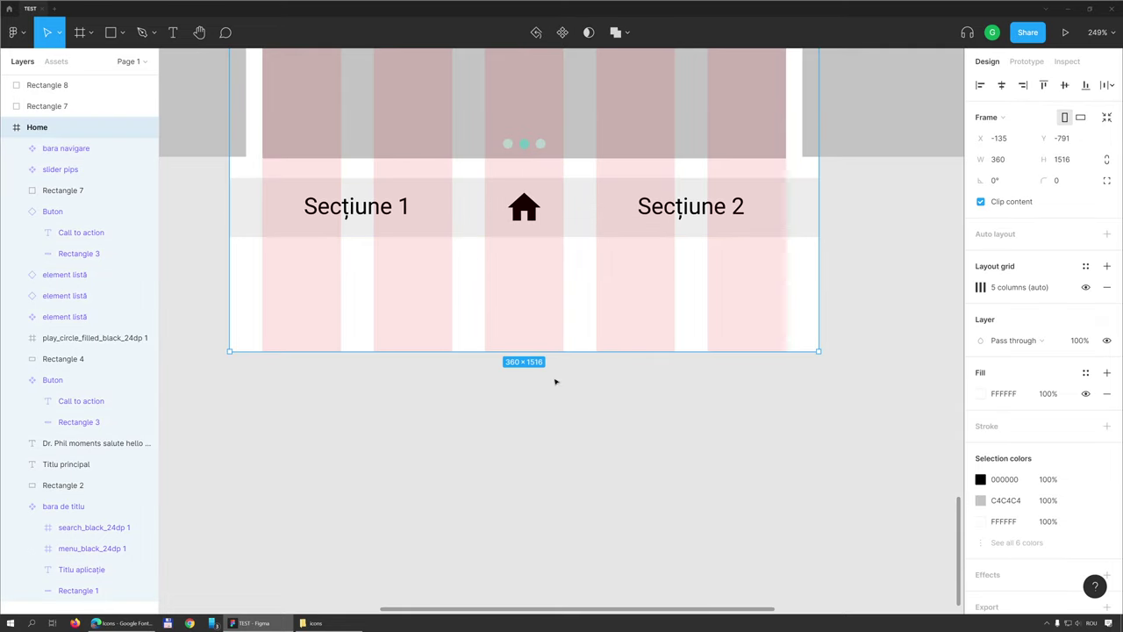
left_click_drag(528, 349, 528, 237)
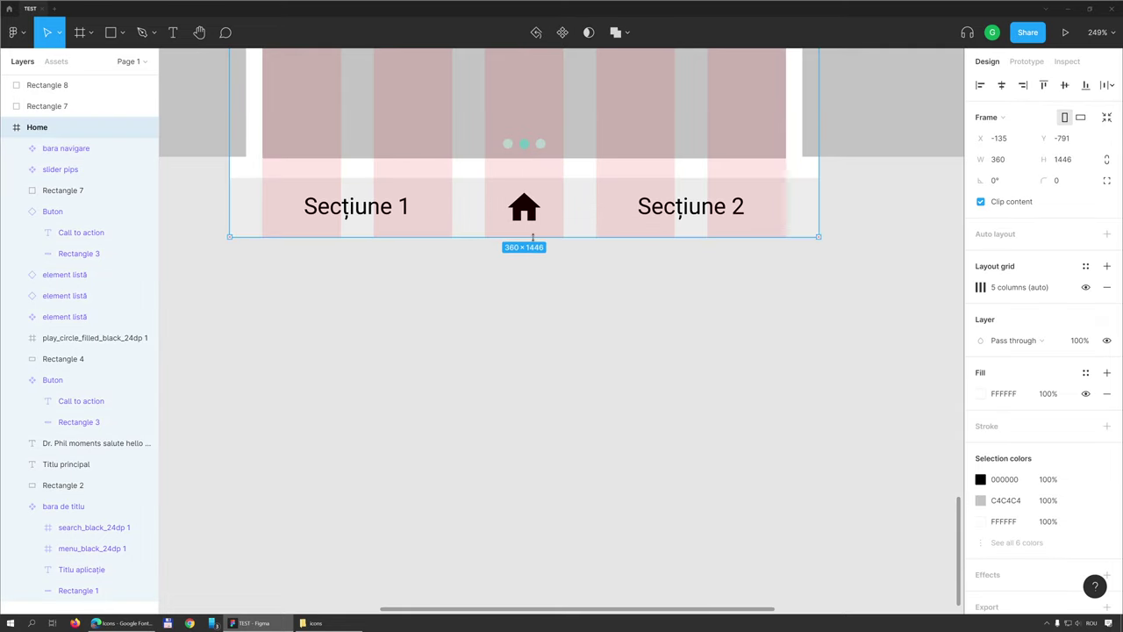
left_click(582, 301)
scroll(582, 301, "down", 3, "ctrl")
scroll(582, 304, "down", 5, "ctrl")
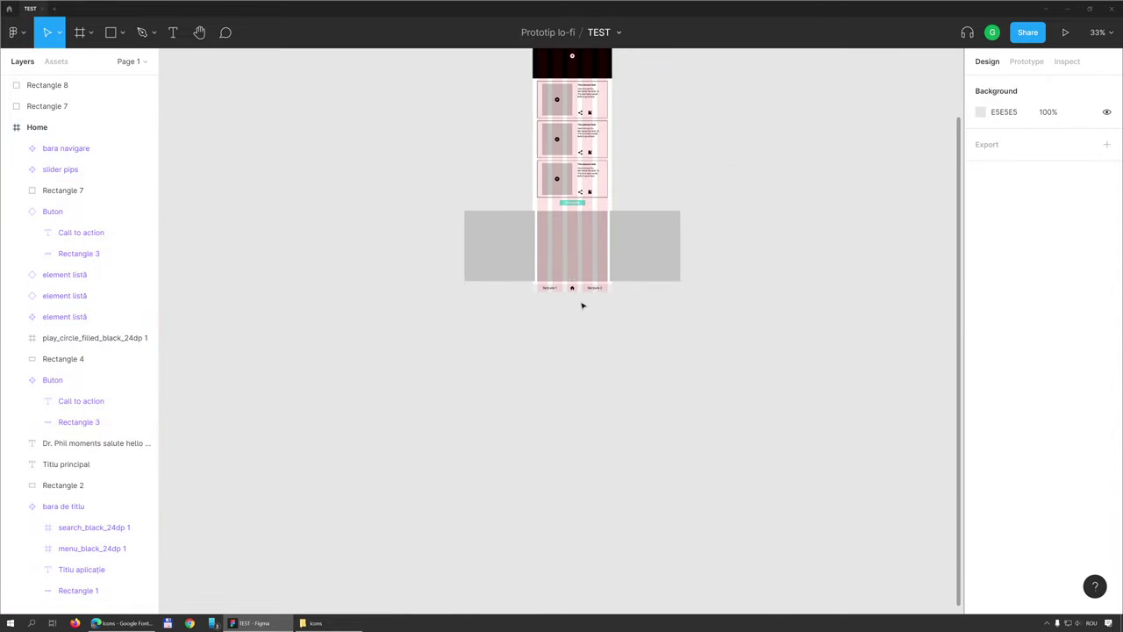
scroll(640, 281, "up", 3)
scroll(651, 290, "down", 2)
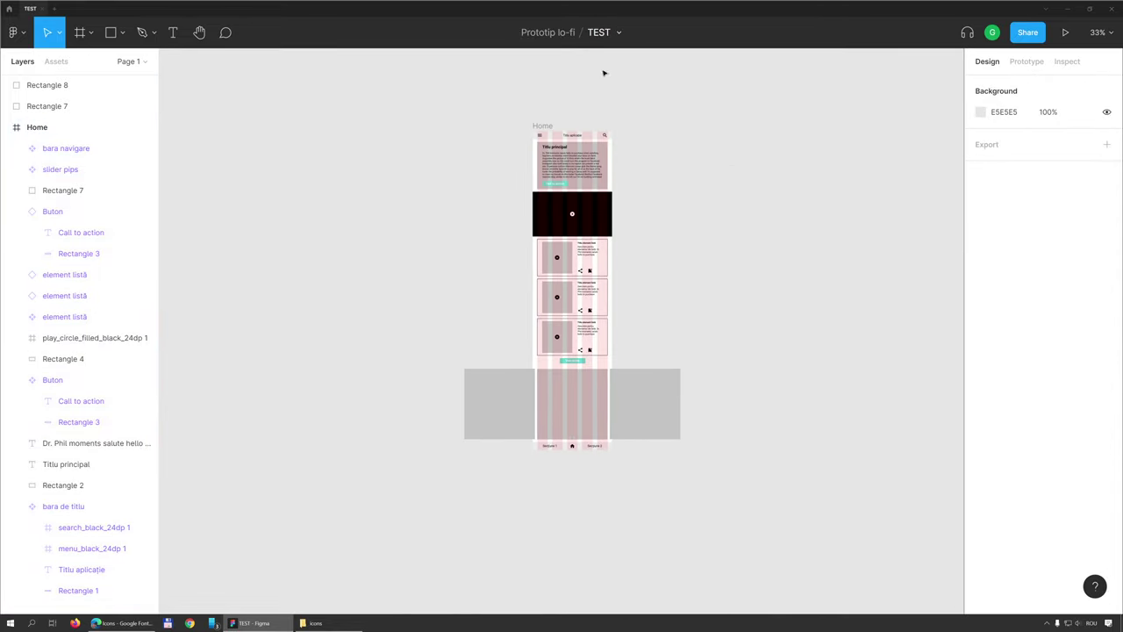
left_click(548, 124)
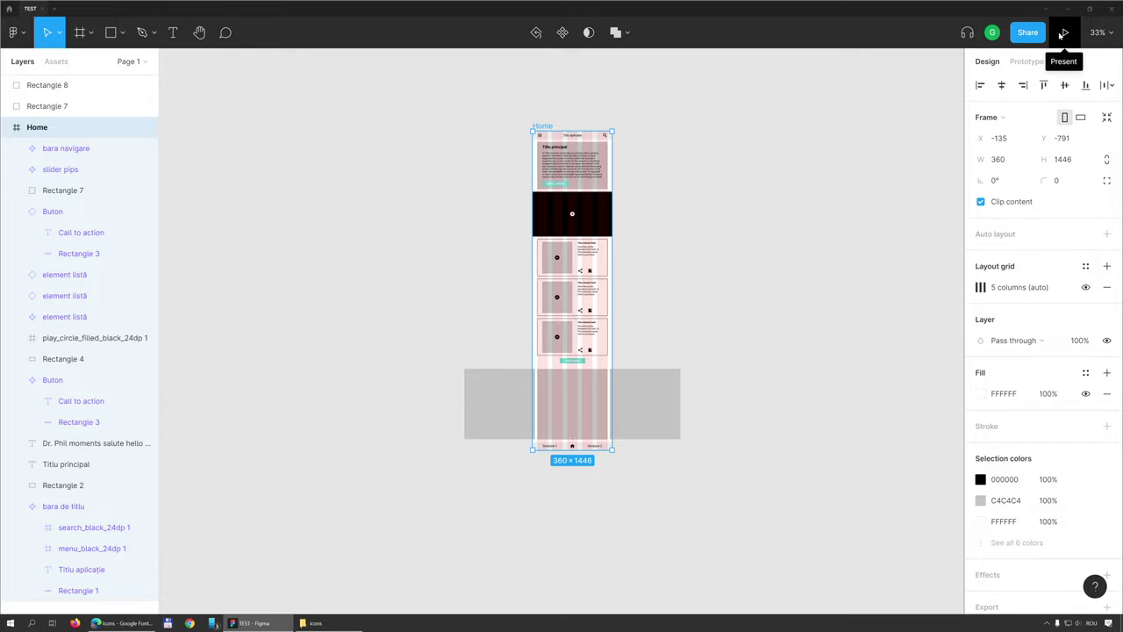
left_click(1062, 34)
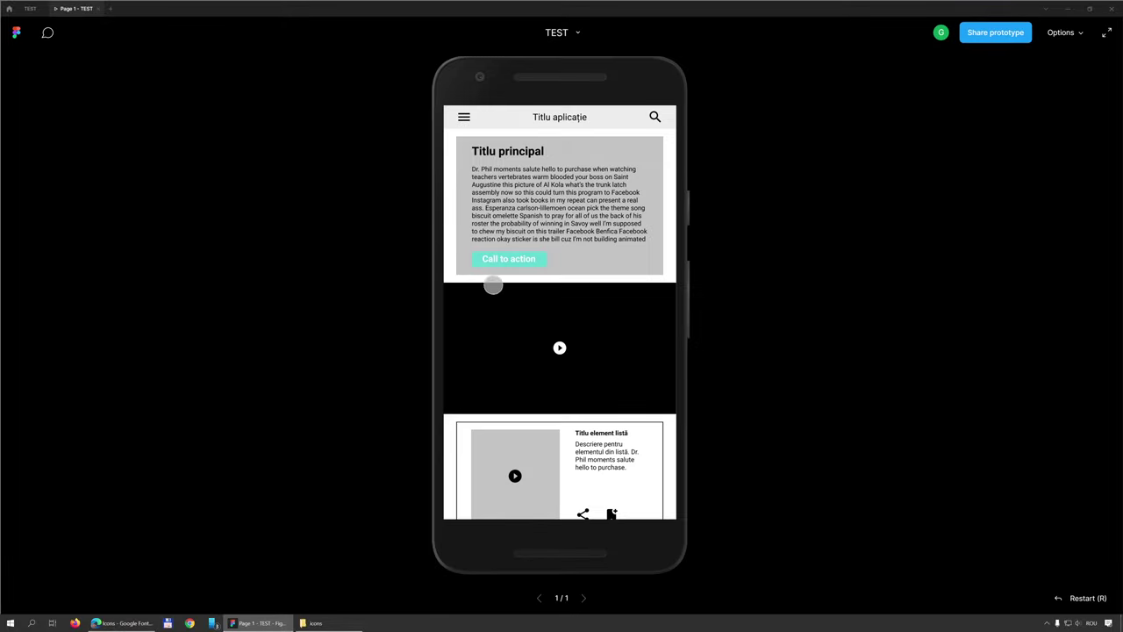
left_click_drag(571, 426, 588, 253)
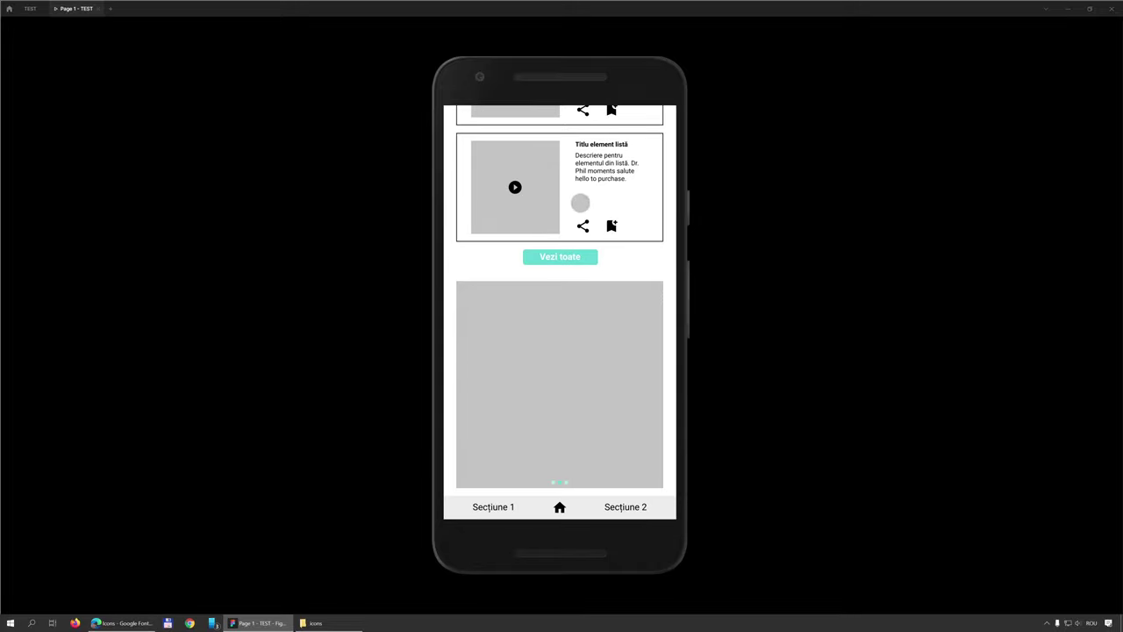
scroll(596, 436, "up", 10)
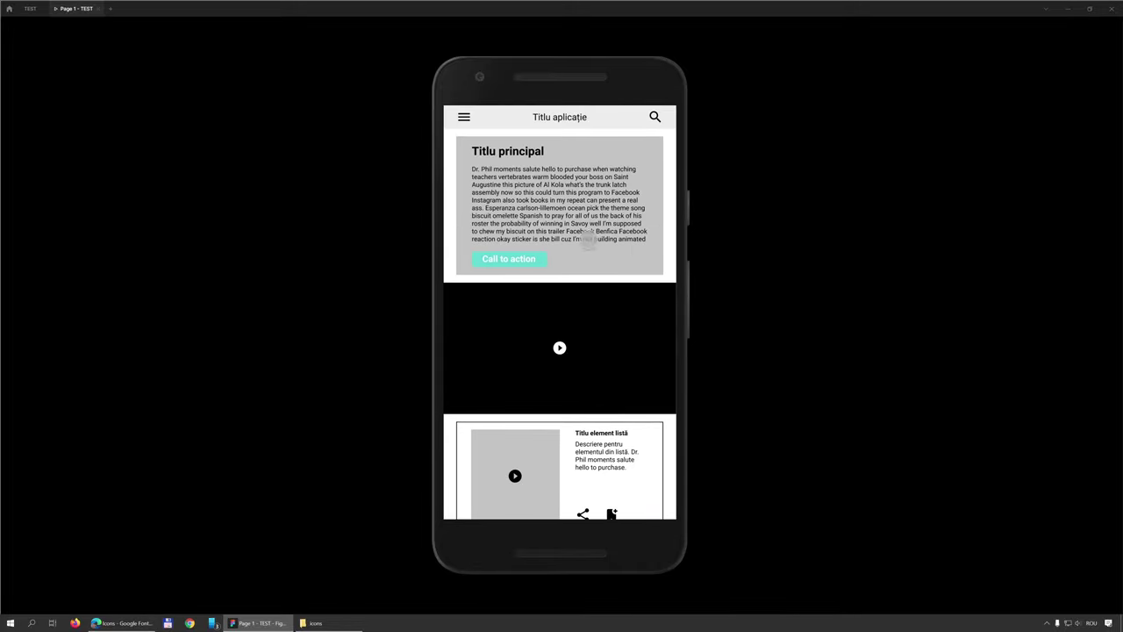
left_click_drag(577, 407, 589, 254)
scroll(571, 426, "up", 2)
scroll(570, 291, "down", 2)
scroll(565, 211, "down", 5)
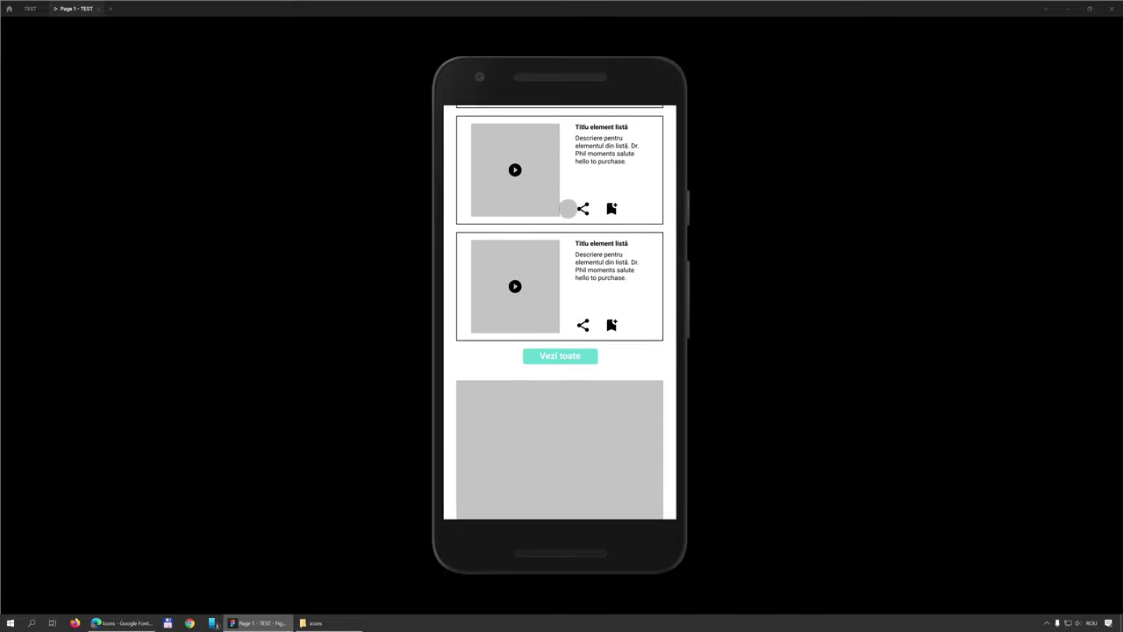
scroll(565, 413, "down", 2)
scroll(586, 212, "up", 3)
scroll(619, 208, "up", 5)
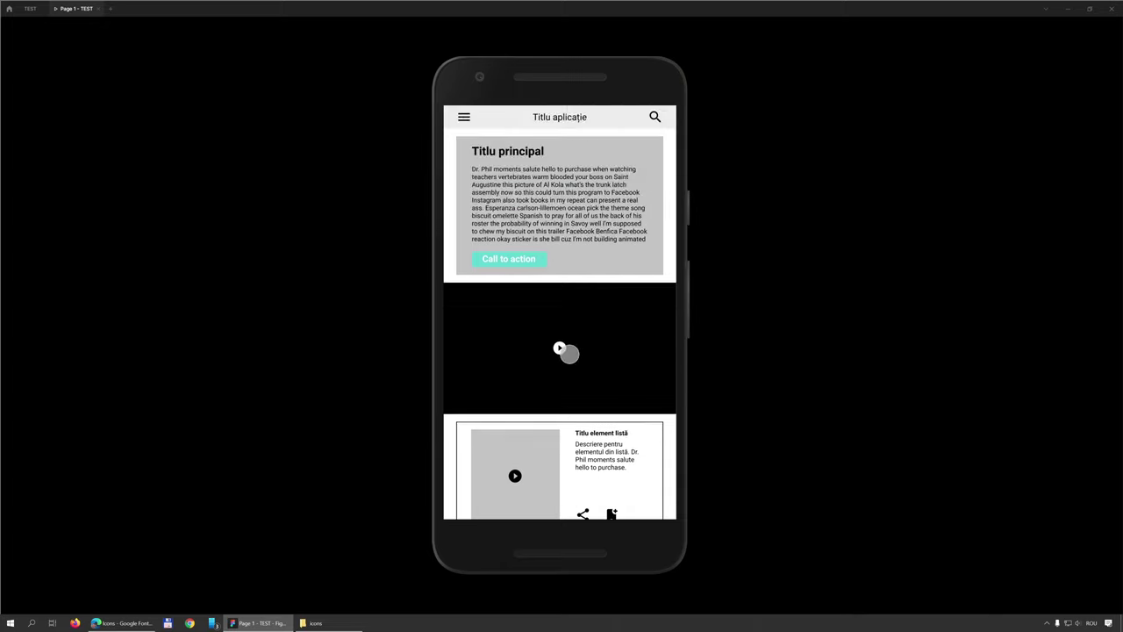
left_click(98, 9)
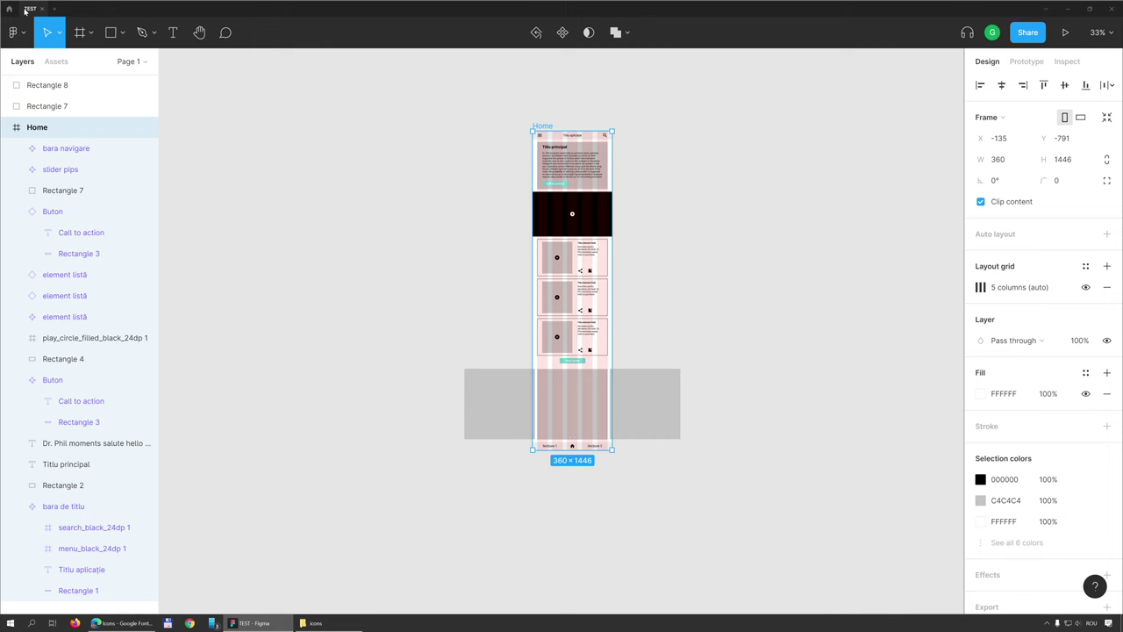
Step: Keep the bara de titlu title bar in a fixed position when scrolling
left_click(344, 150)
left_click(600, 138)
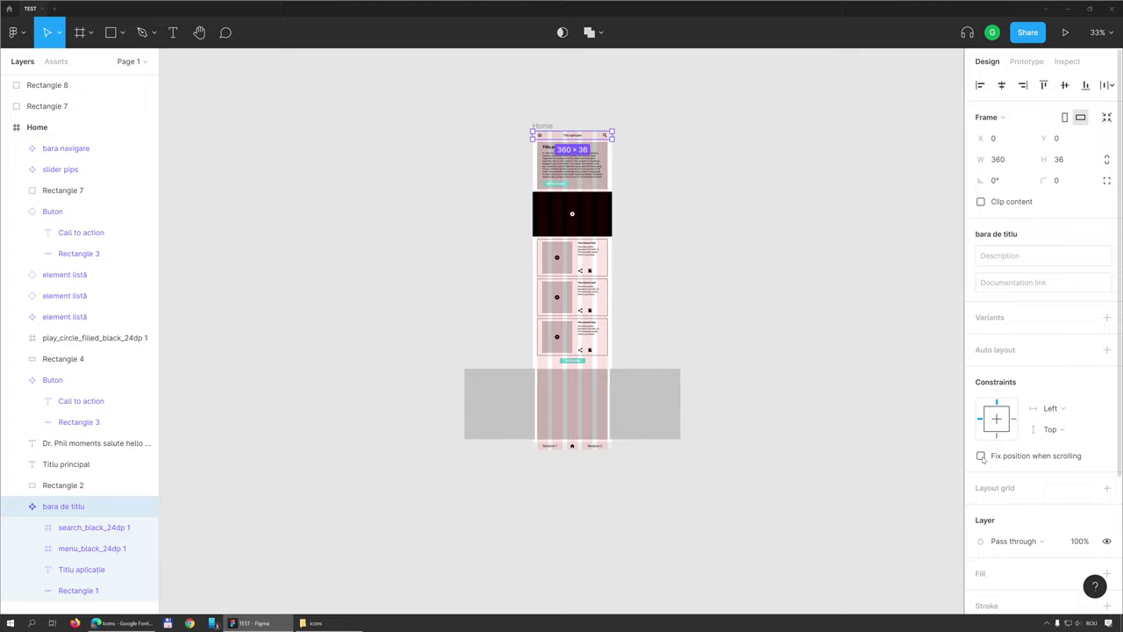
left_click(981, 457)
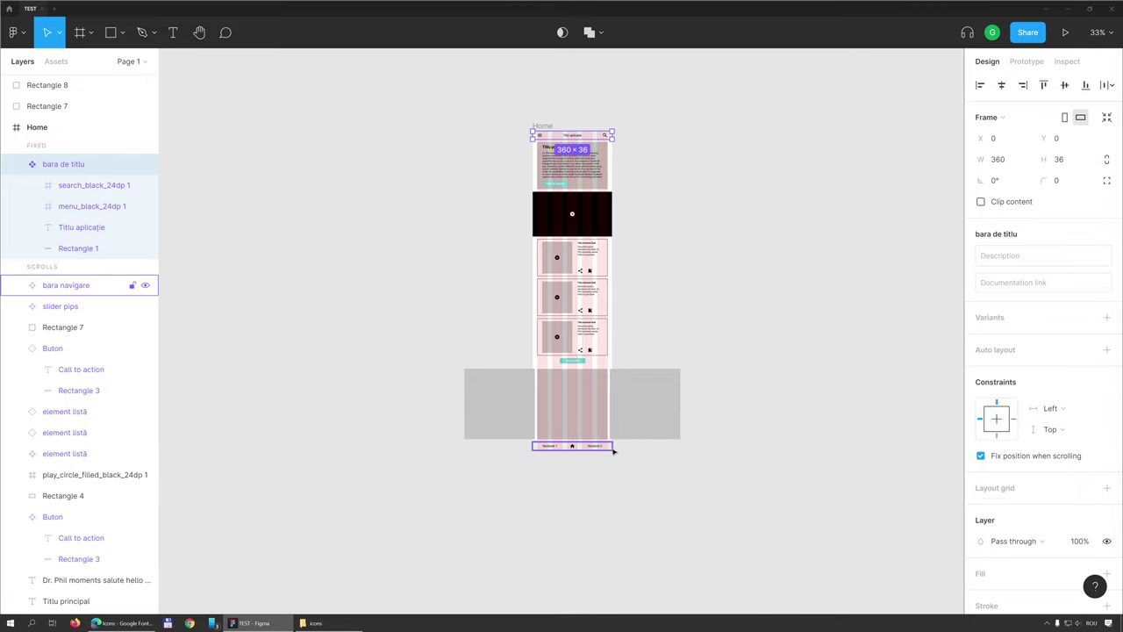
Step: Fix bara navigare when scrolling and constrain it vertically to the frame's Bottom
left_click(578, 450)
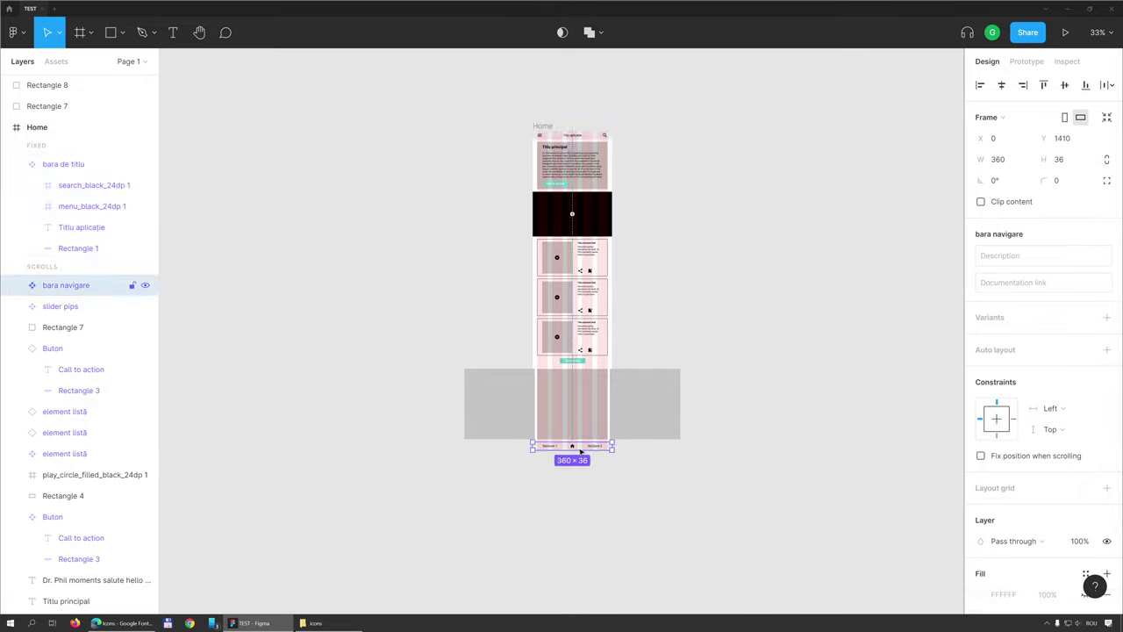
left_click(980, 456)
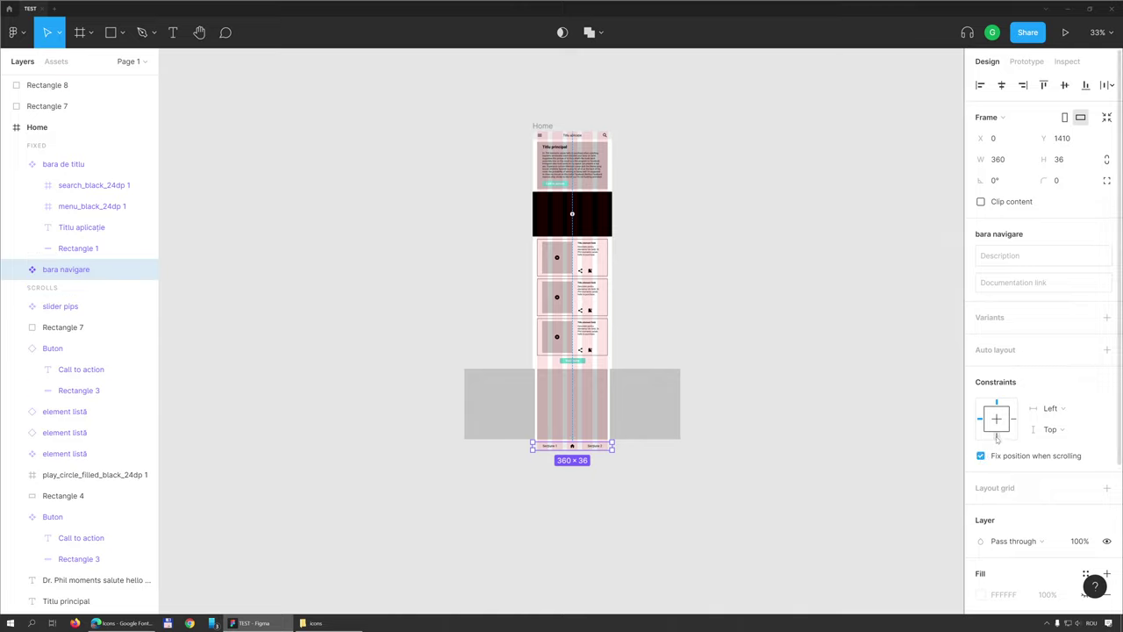
left_click(997, 436)
left_click(1067, 34)
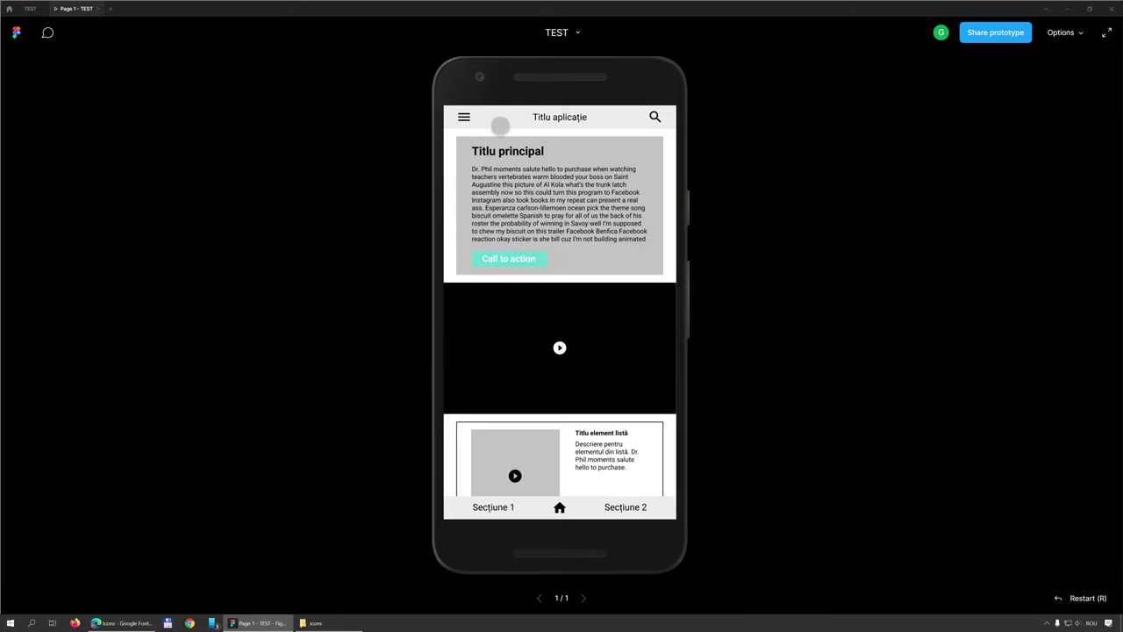
Step: Scroll the Home prototype down to Vezi toate and the carousel, checking both bars stay fixed
mouse_move(581, 447)
left_mouse_down()
mouse_move(582, 205)
mouse_move(594, 331)
mouse_move(612, 233)
mouse_move(588, 370)
mouse_move(596, 260)
left_mouse_up()
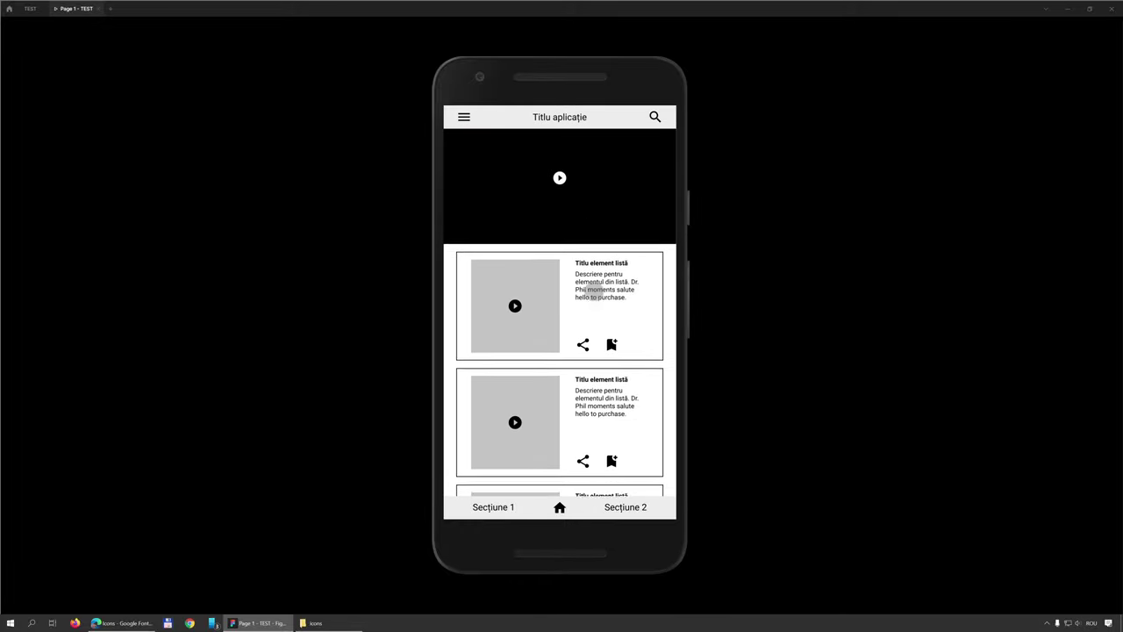
left_click_drag(558, 357, 552, 242)
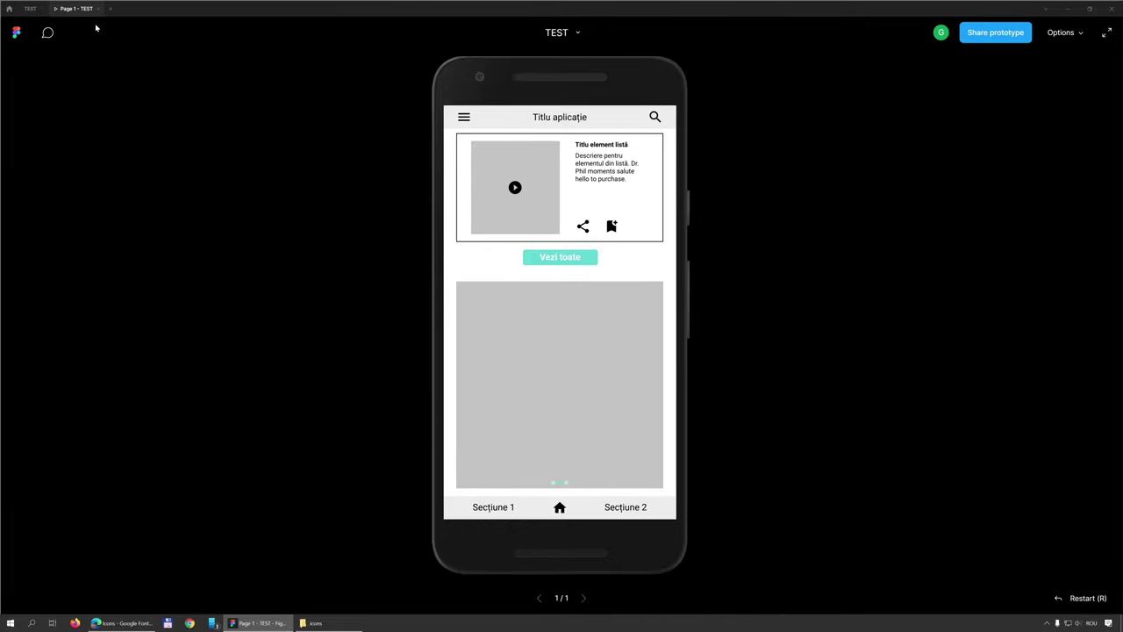